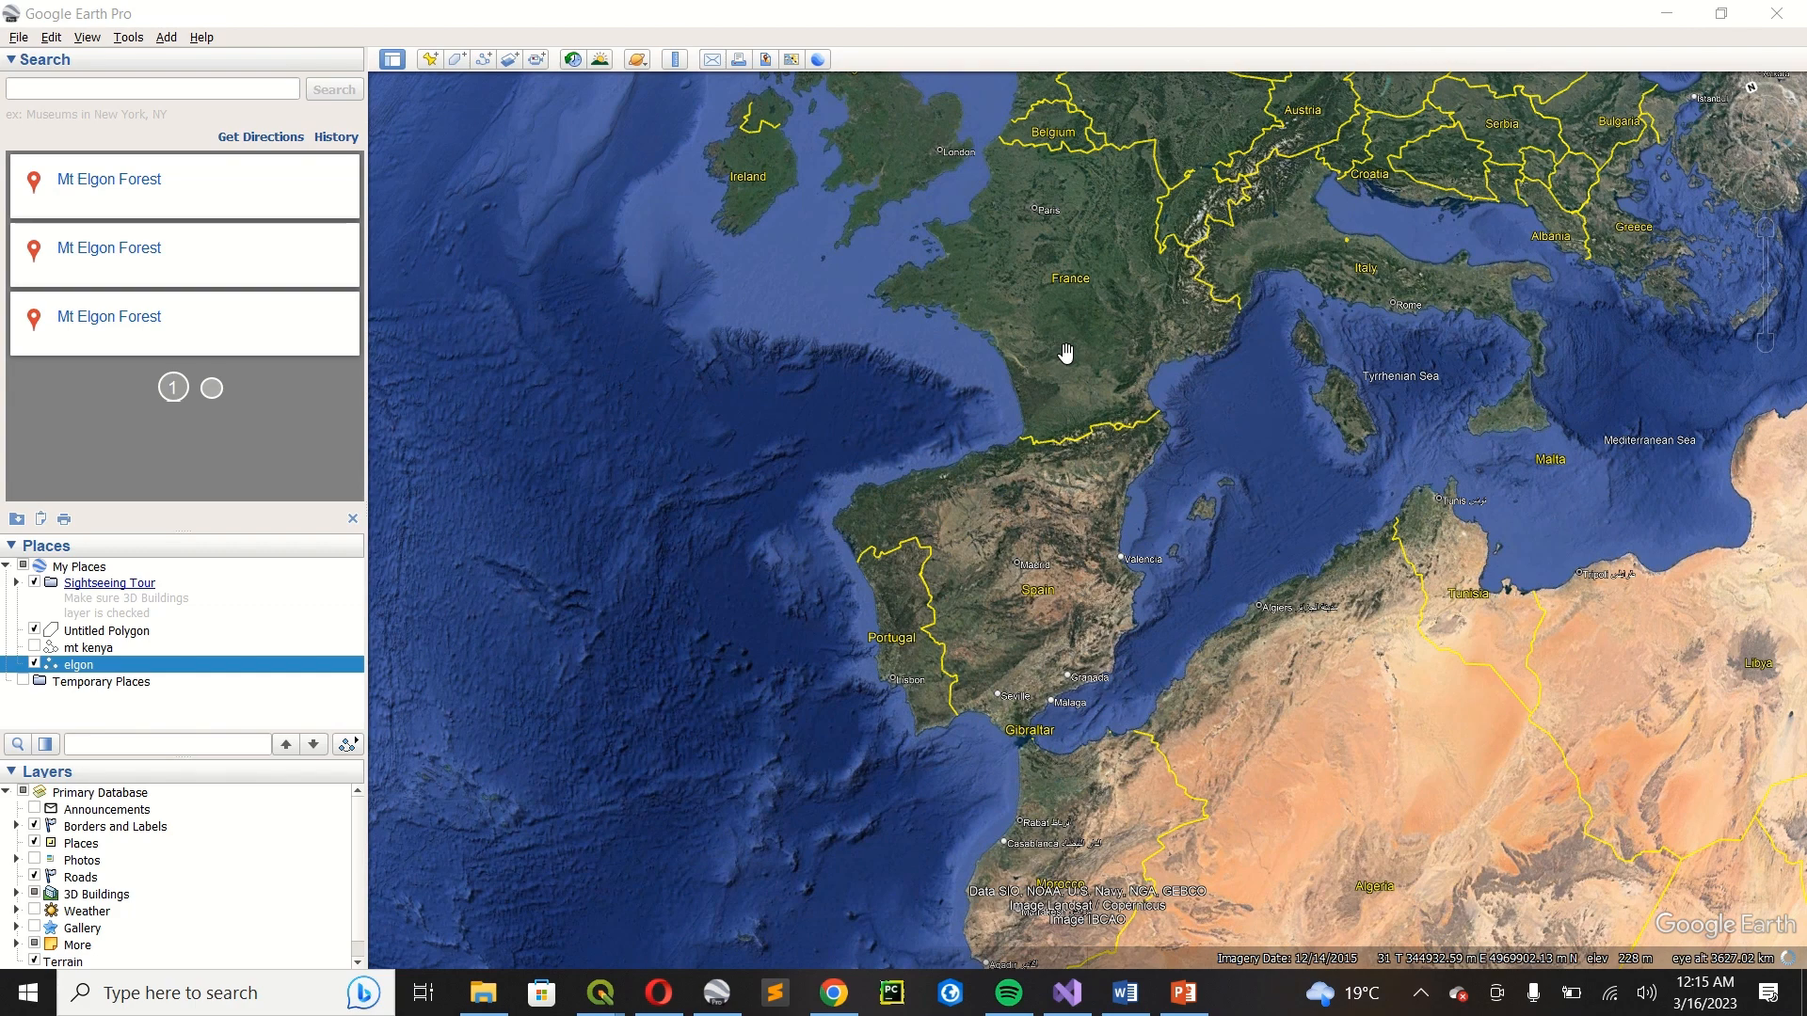
# Search for everest and fly to Mt Everest.
pyautogui.scroll(-3, 983, 541)
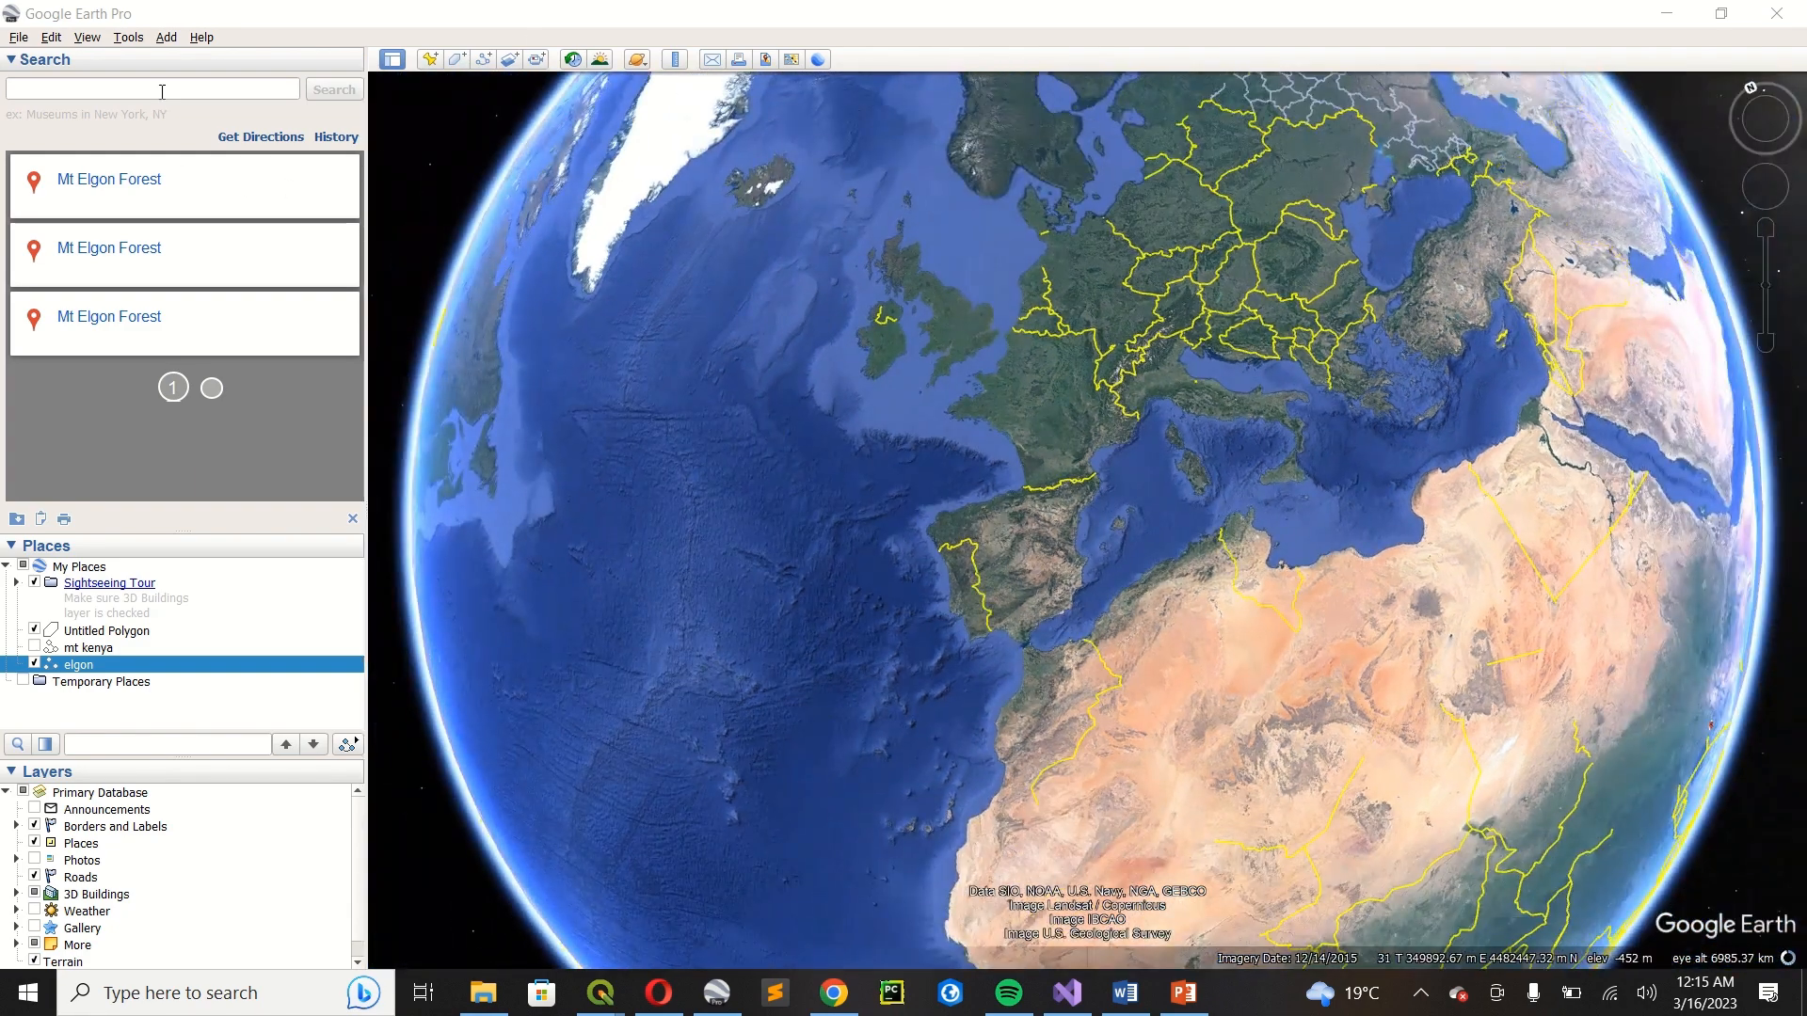
pyautogui.click(162, 91)
pyautogui.write('ev')
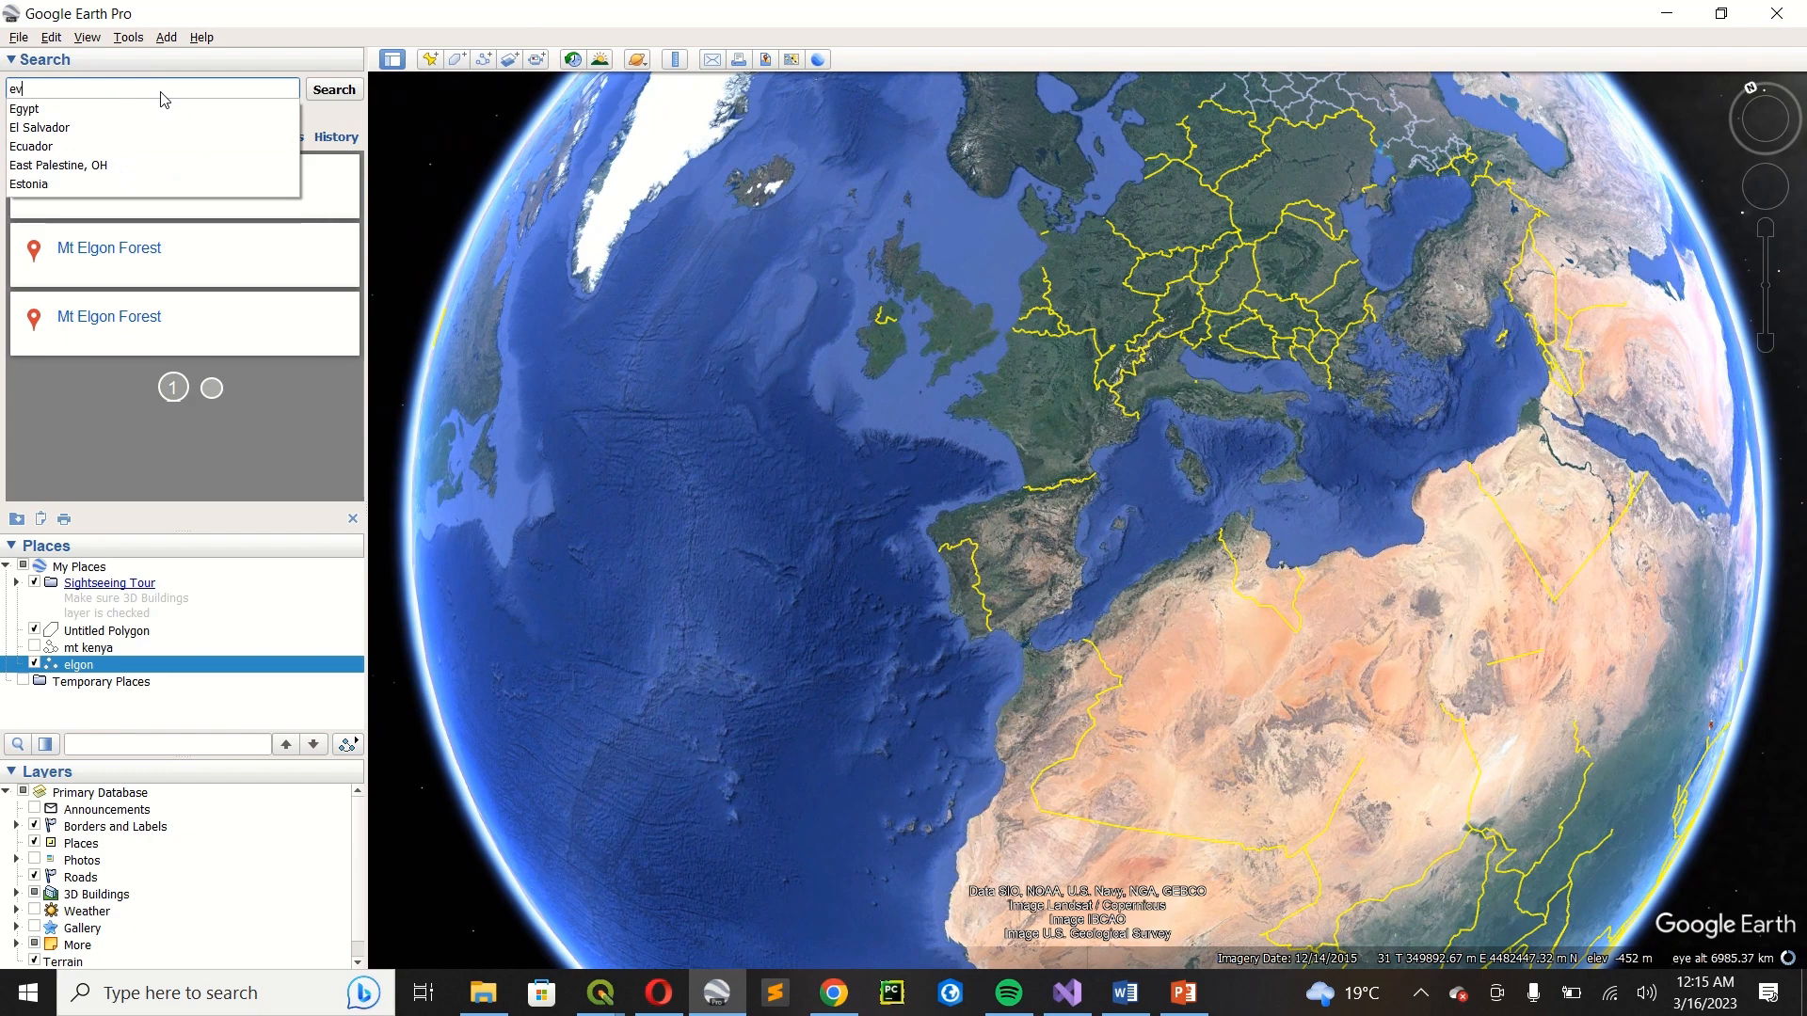
pyautogui.write('erest')
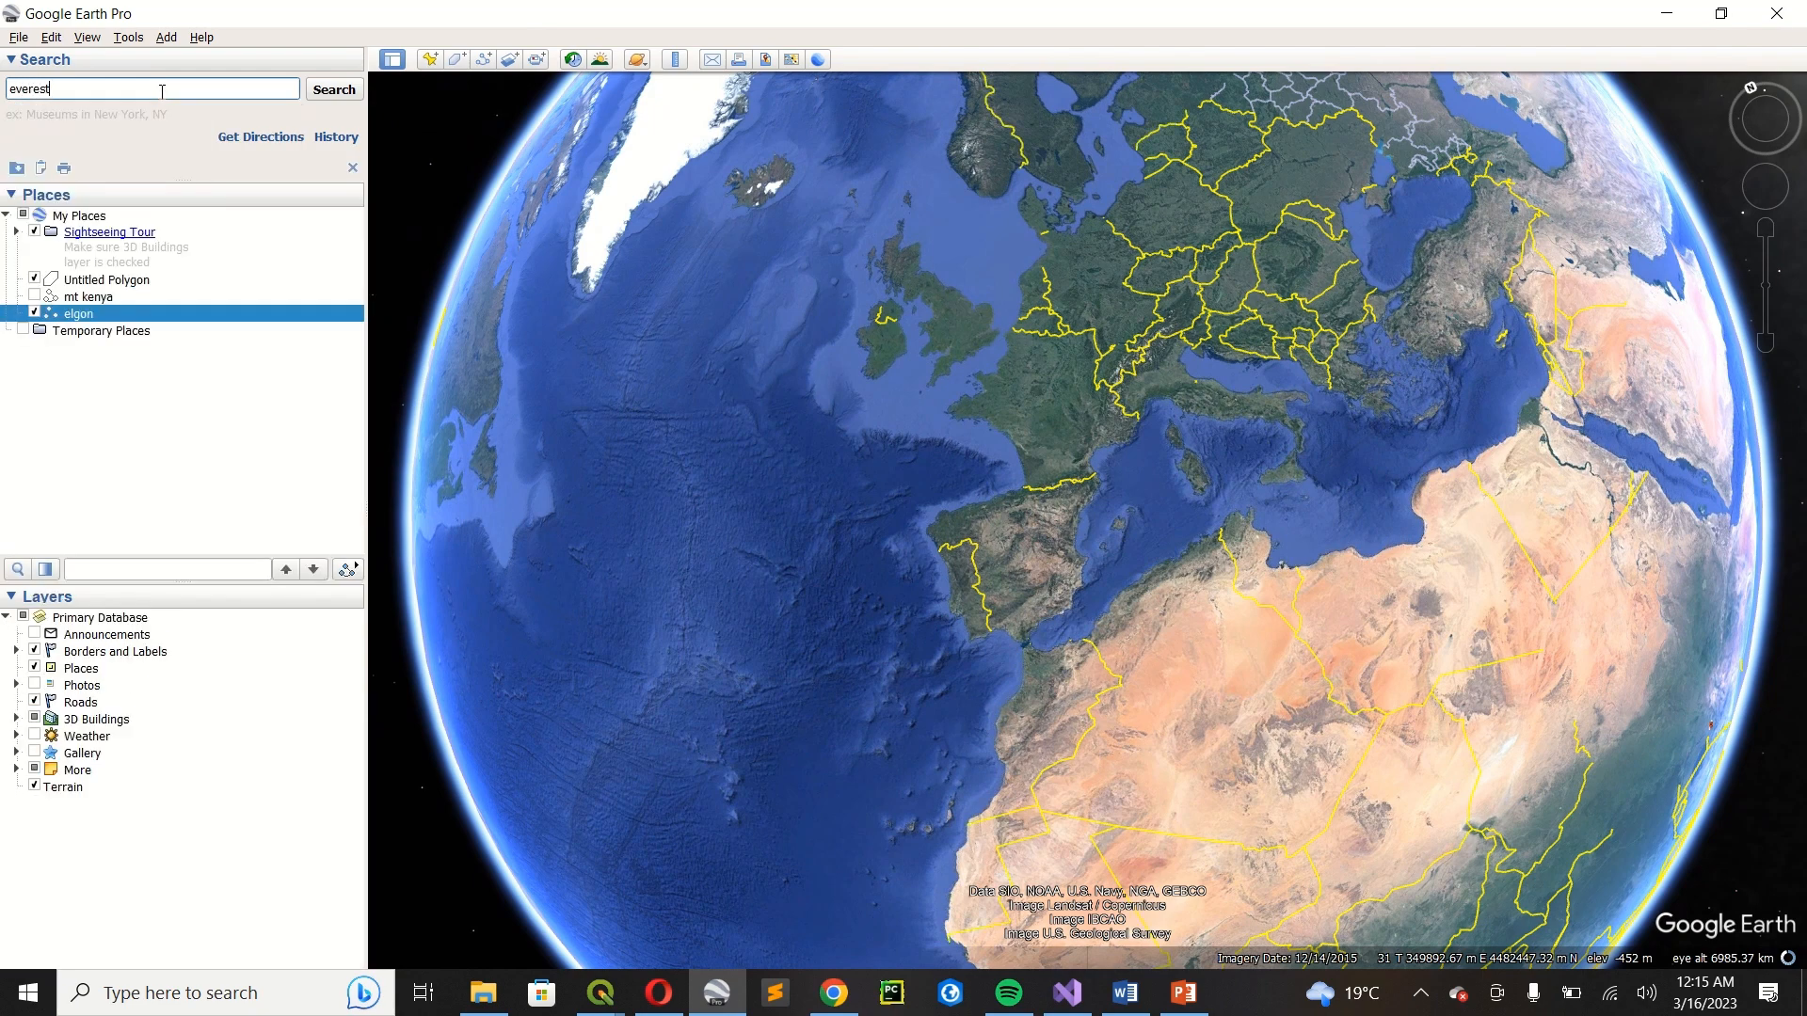
pyautogui.press('Return')
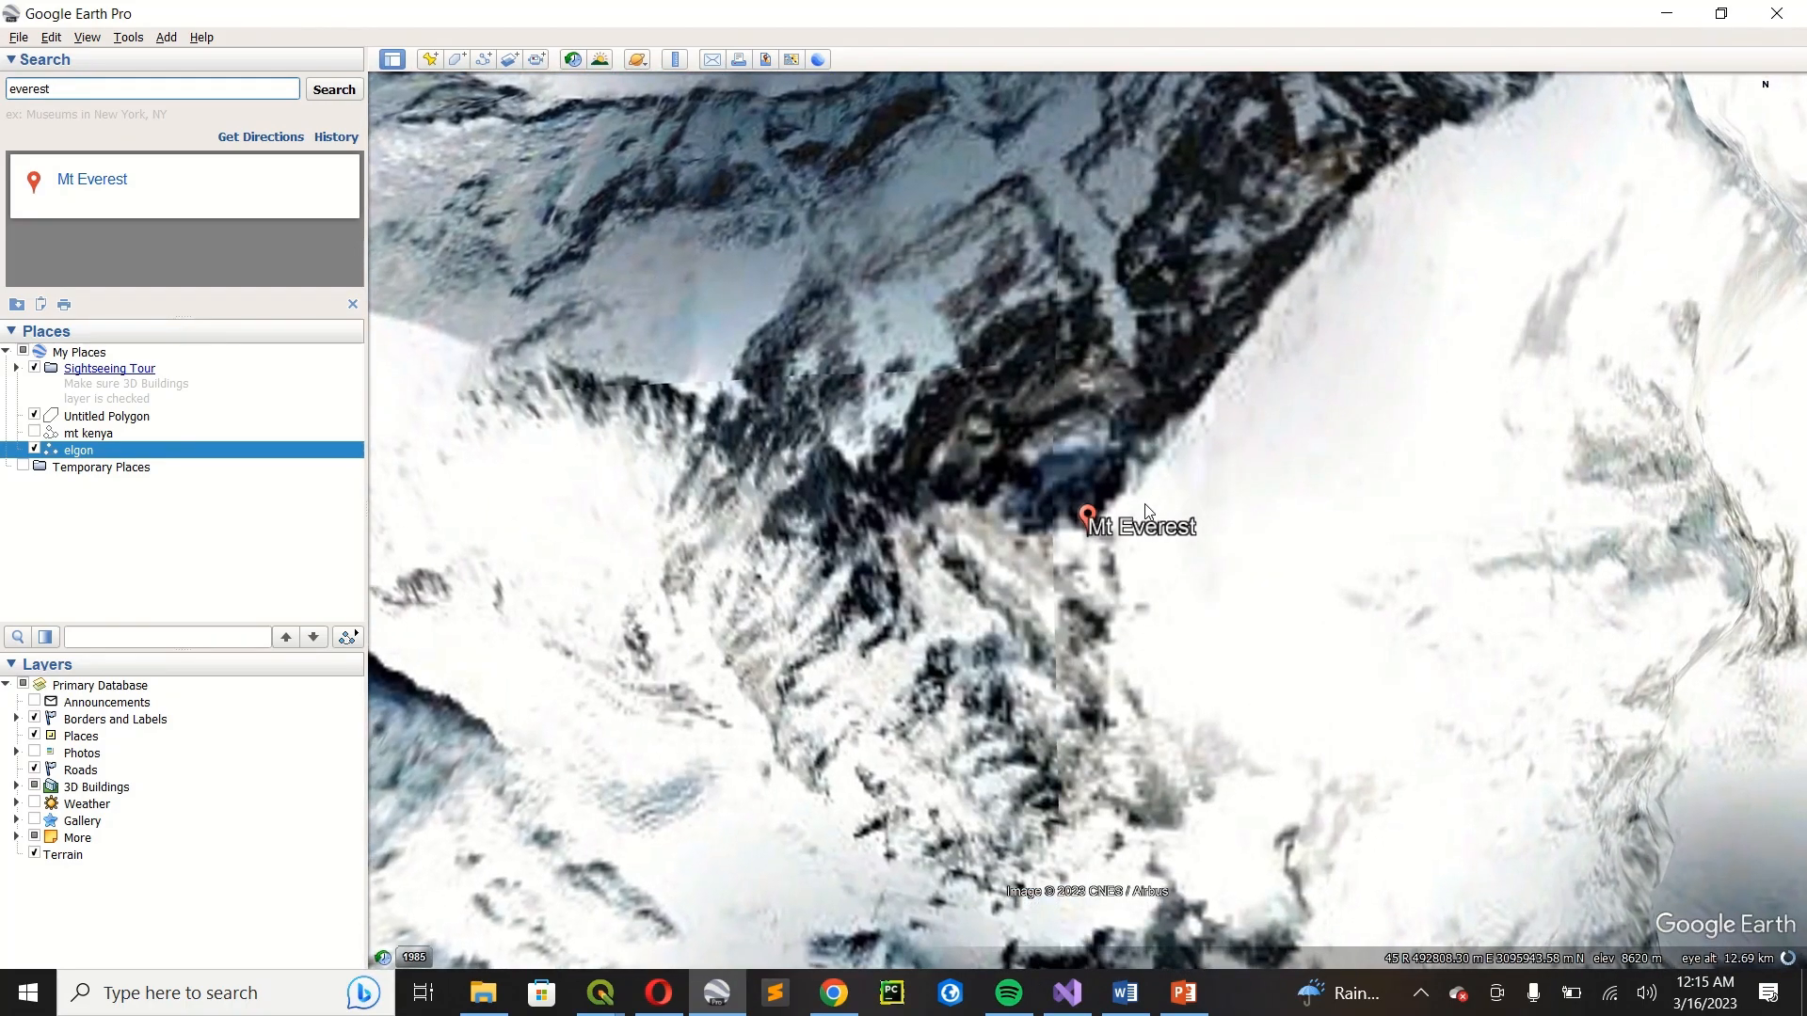
# Start a new path named everest with the wider Himalayan region around Mt Everest in view.
pyautogui.scroll(-3, 1144, 504)
pyautogui.scroll(-5, 1141, 505)
pyautogui.scroll(-5, 1142, 503)
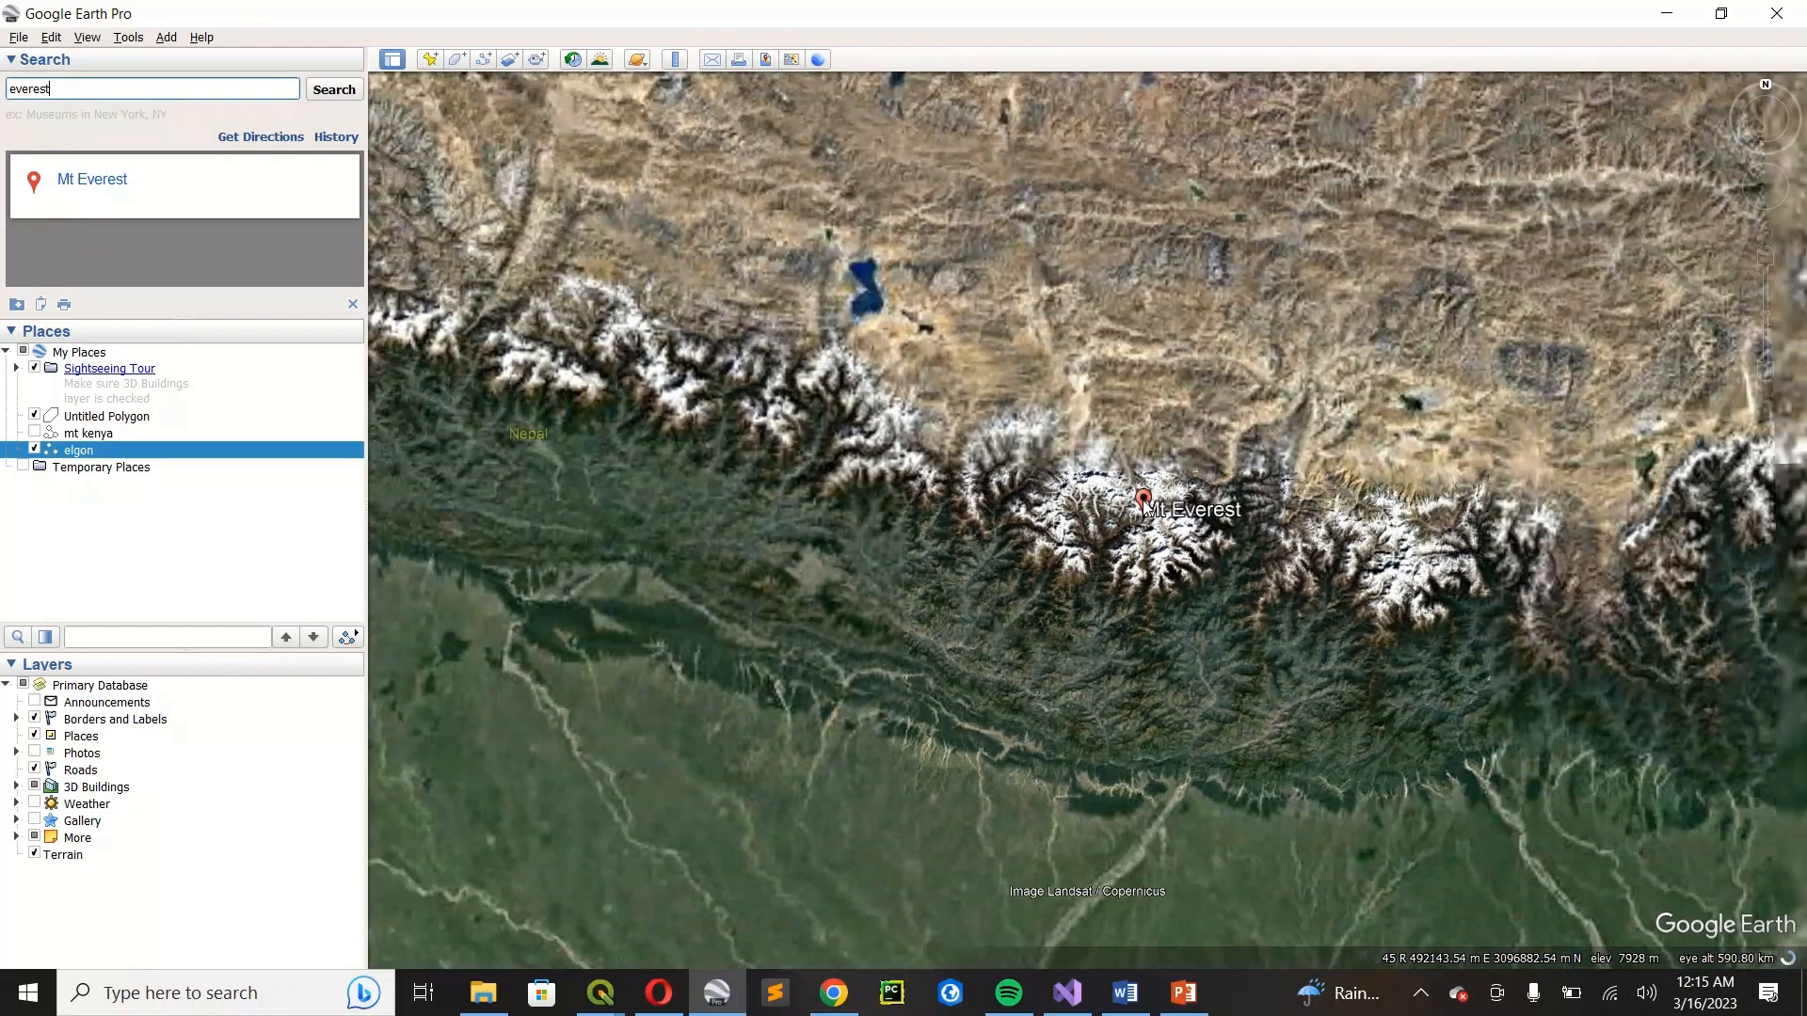
pyautogui.scroll(-2, 1144, 505)
pyautogui.scroll(-4, 1144, 506)
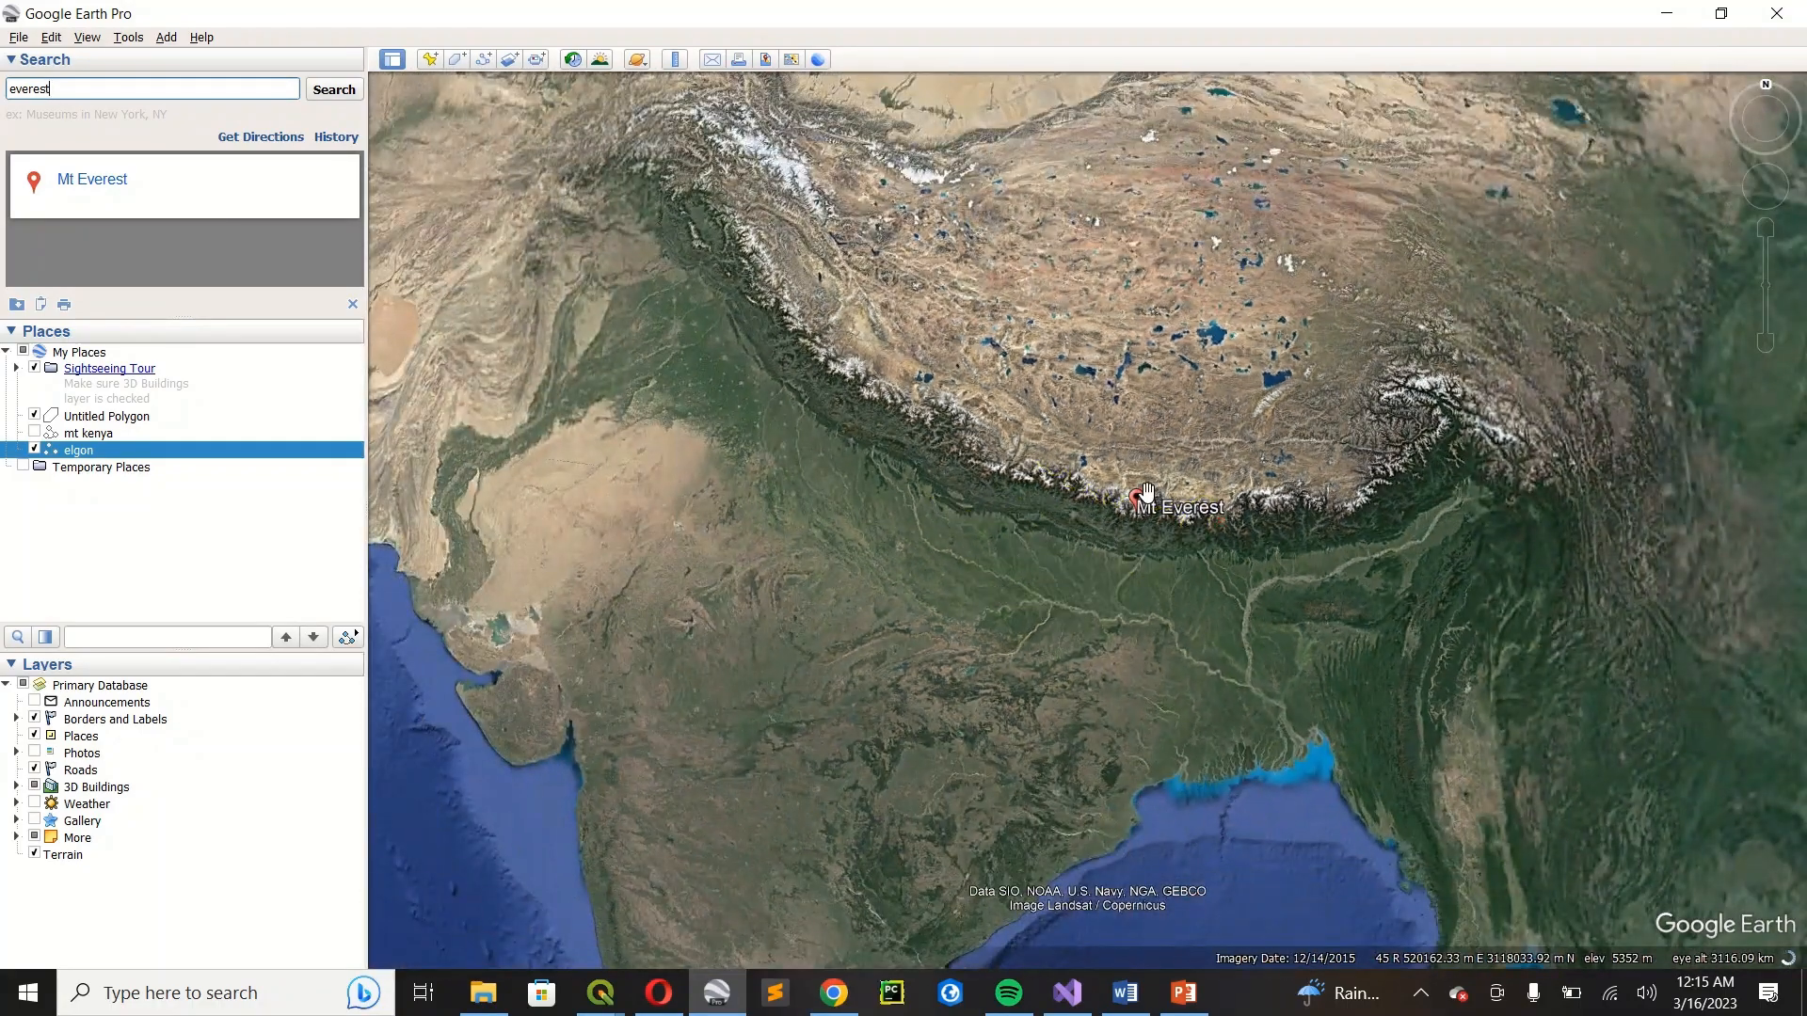
pyautogui.scroll(3, 1146, 492)
pyautogui.scroll(2, 1146, 491)
pyautogui.moveTo(1184, 478); pyautogui.dragTo(967, 376)
pyautogui.scroll(-1, 950, 386)
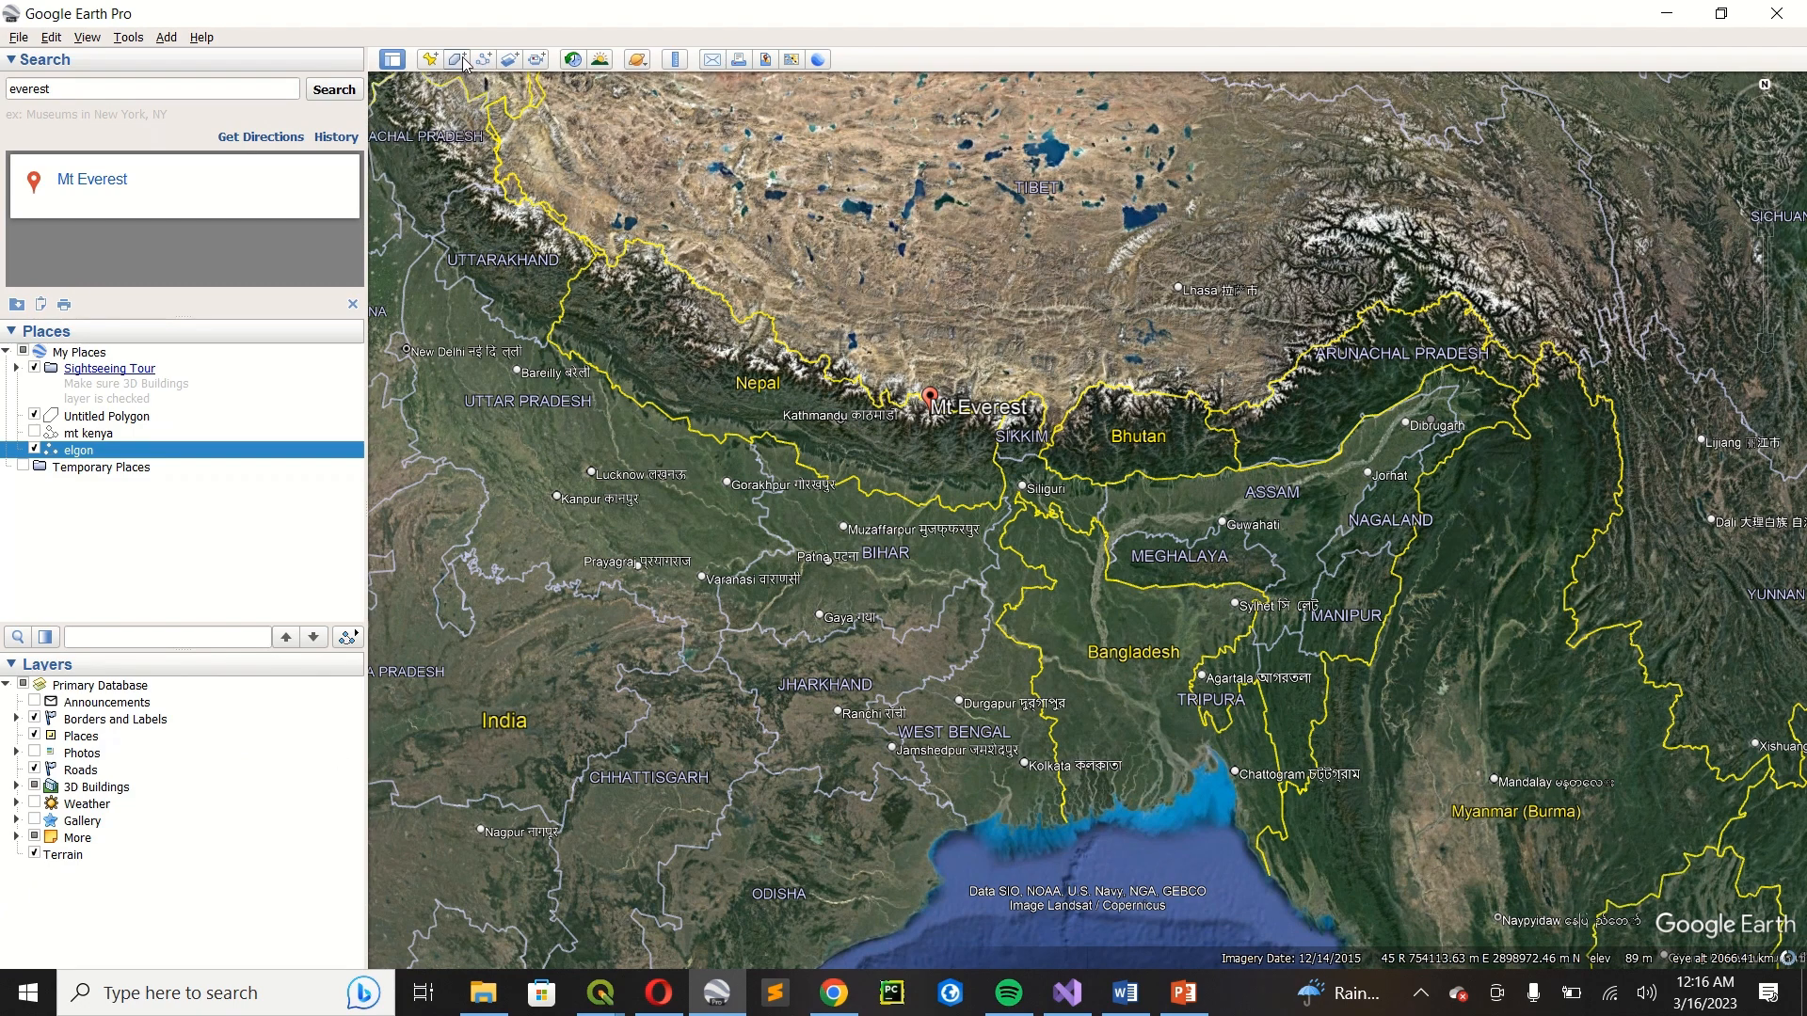
pyautogui.click(488, 62)
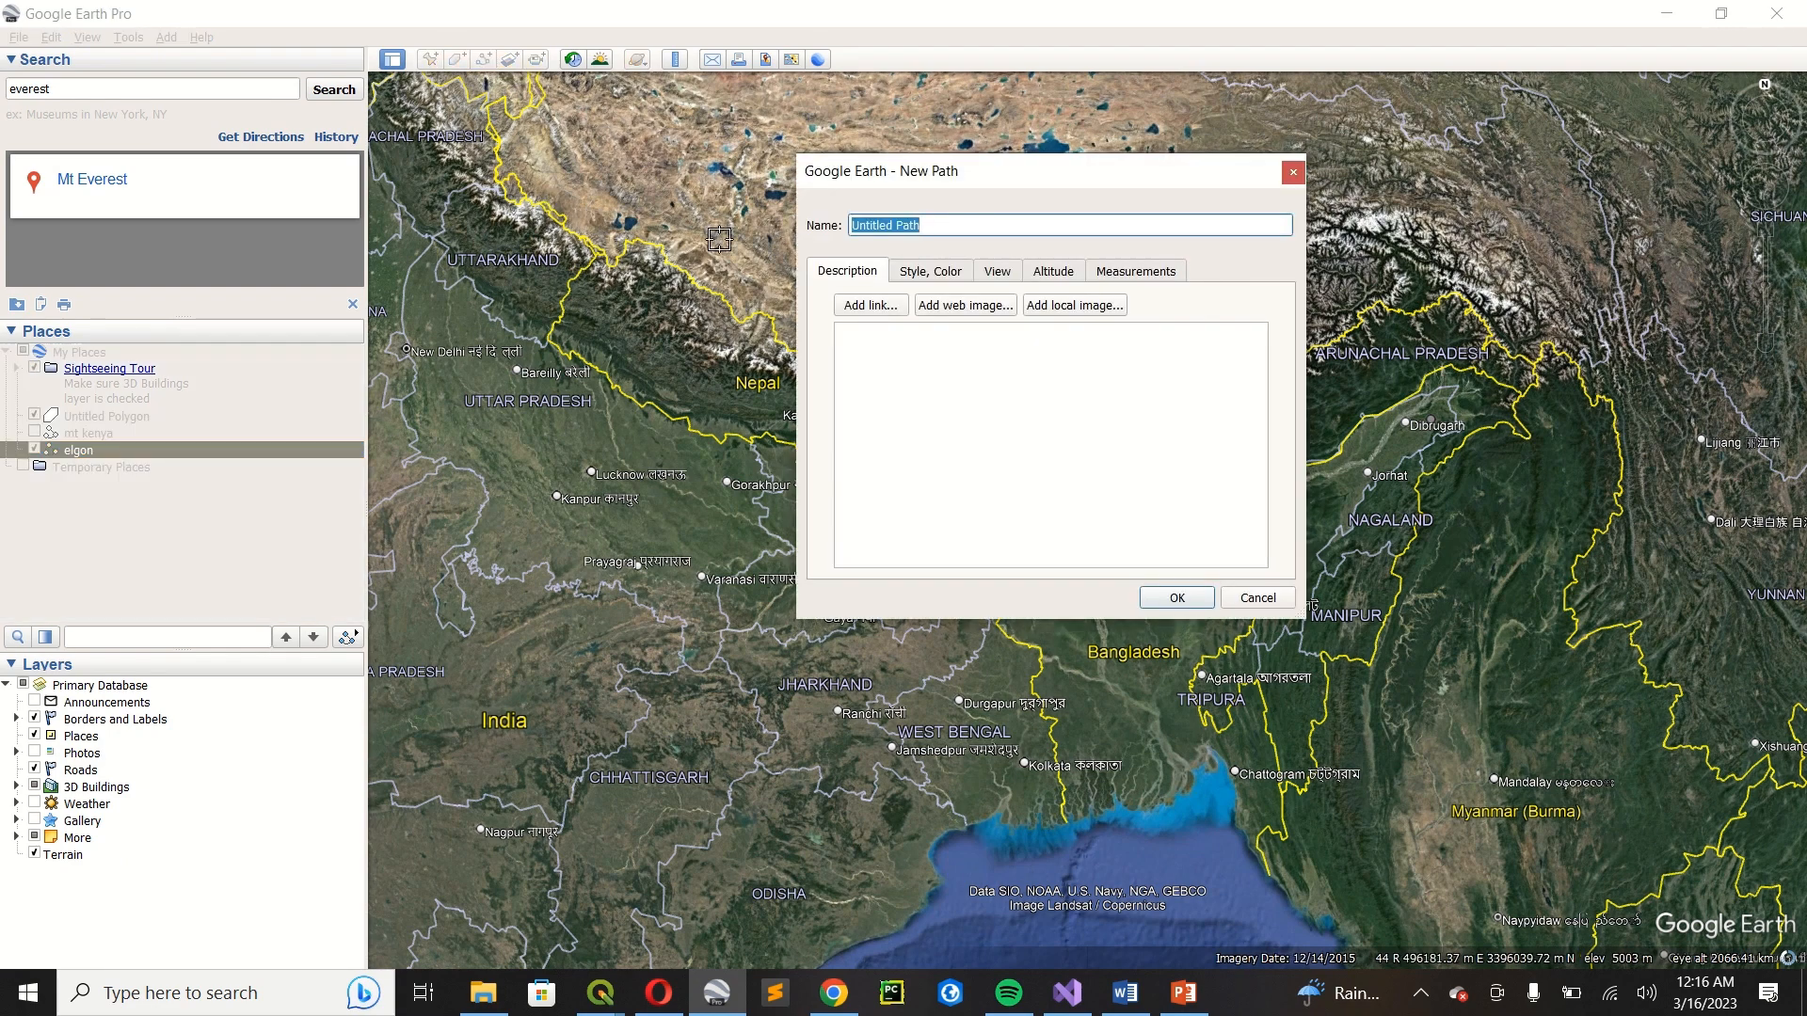
pyautogui.write('everest')
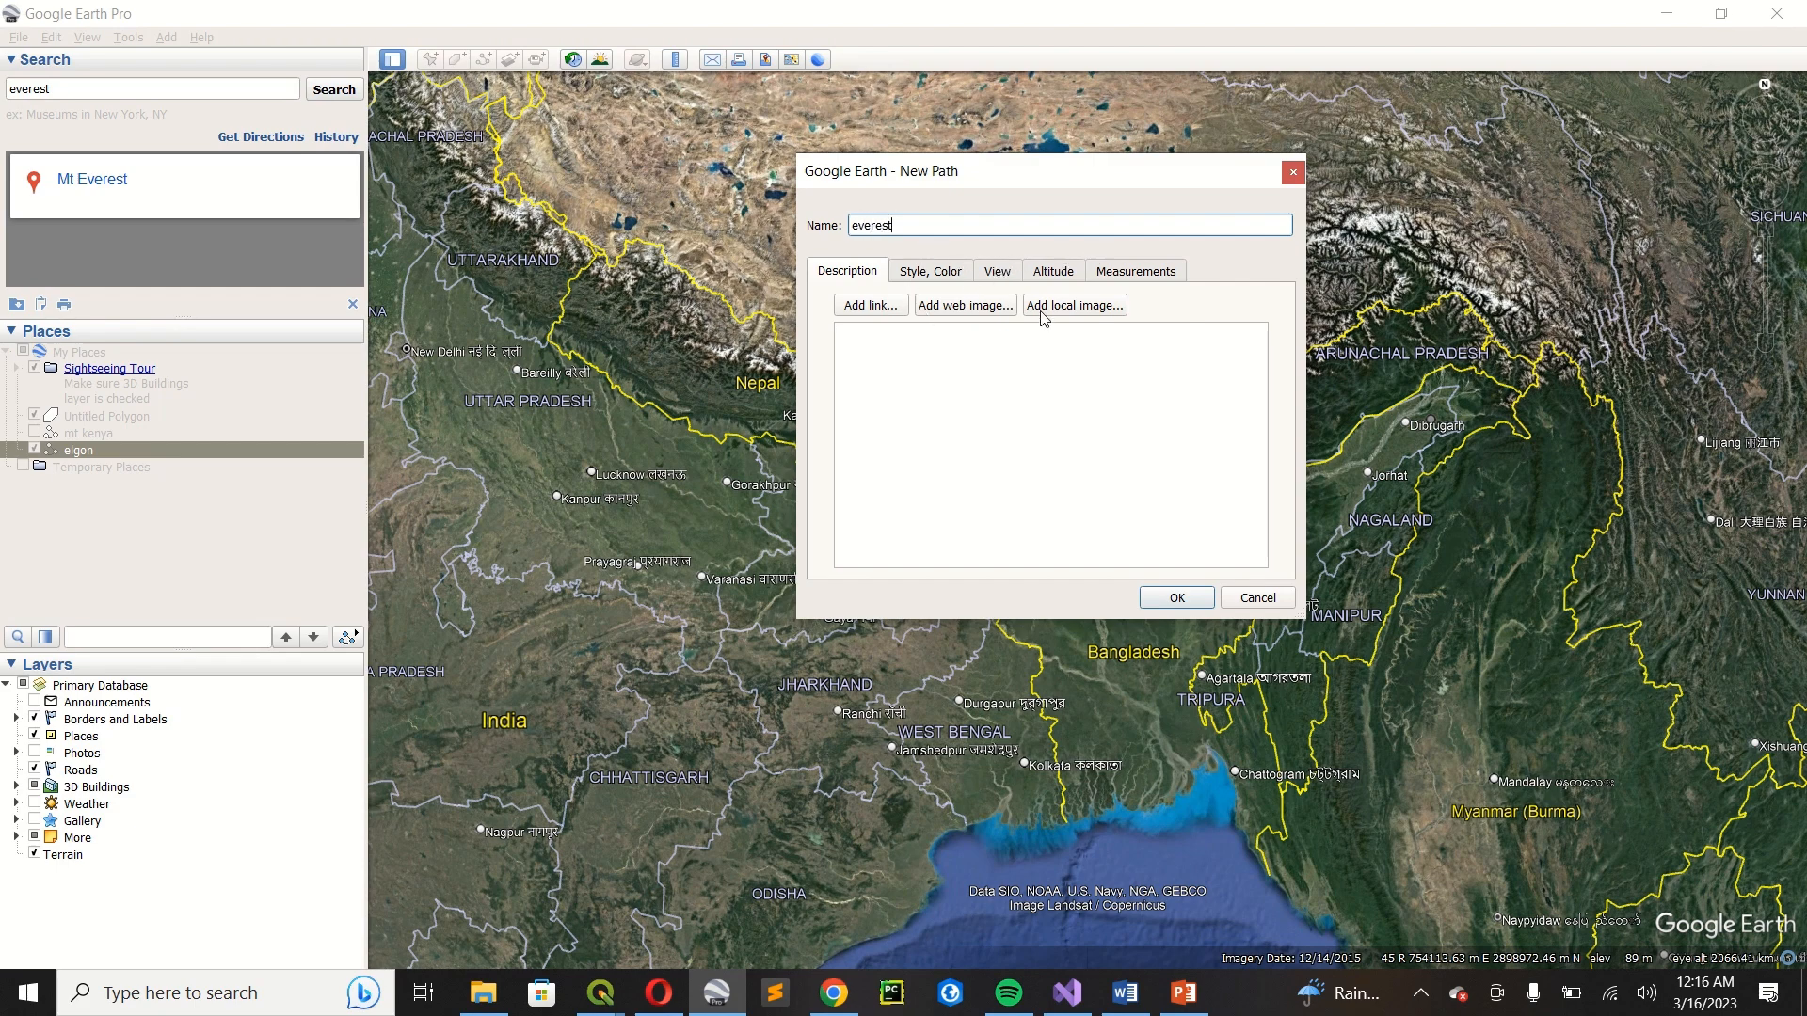
pyautogui.moveTo(1004, 180); pyautogui.dragTo(230, 351)
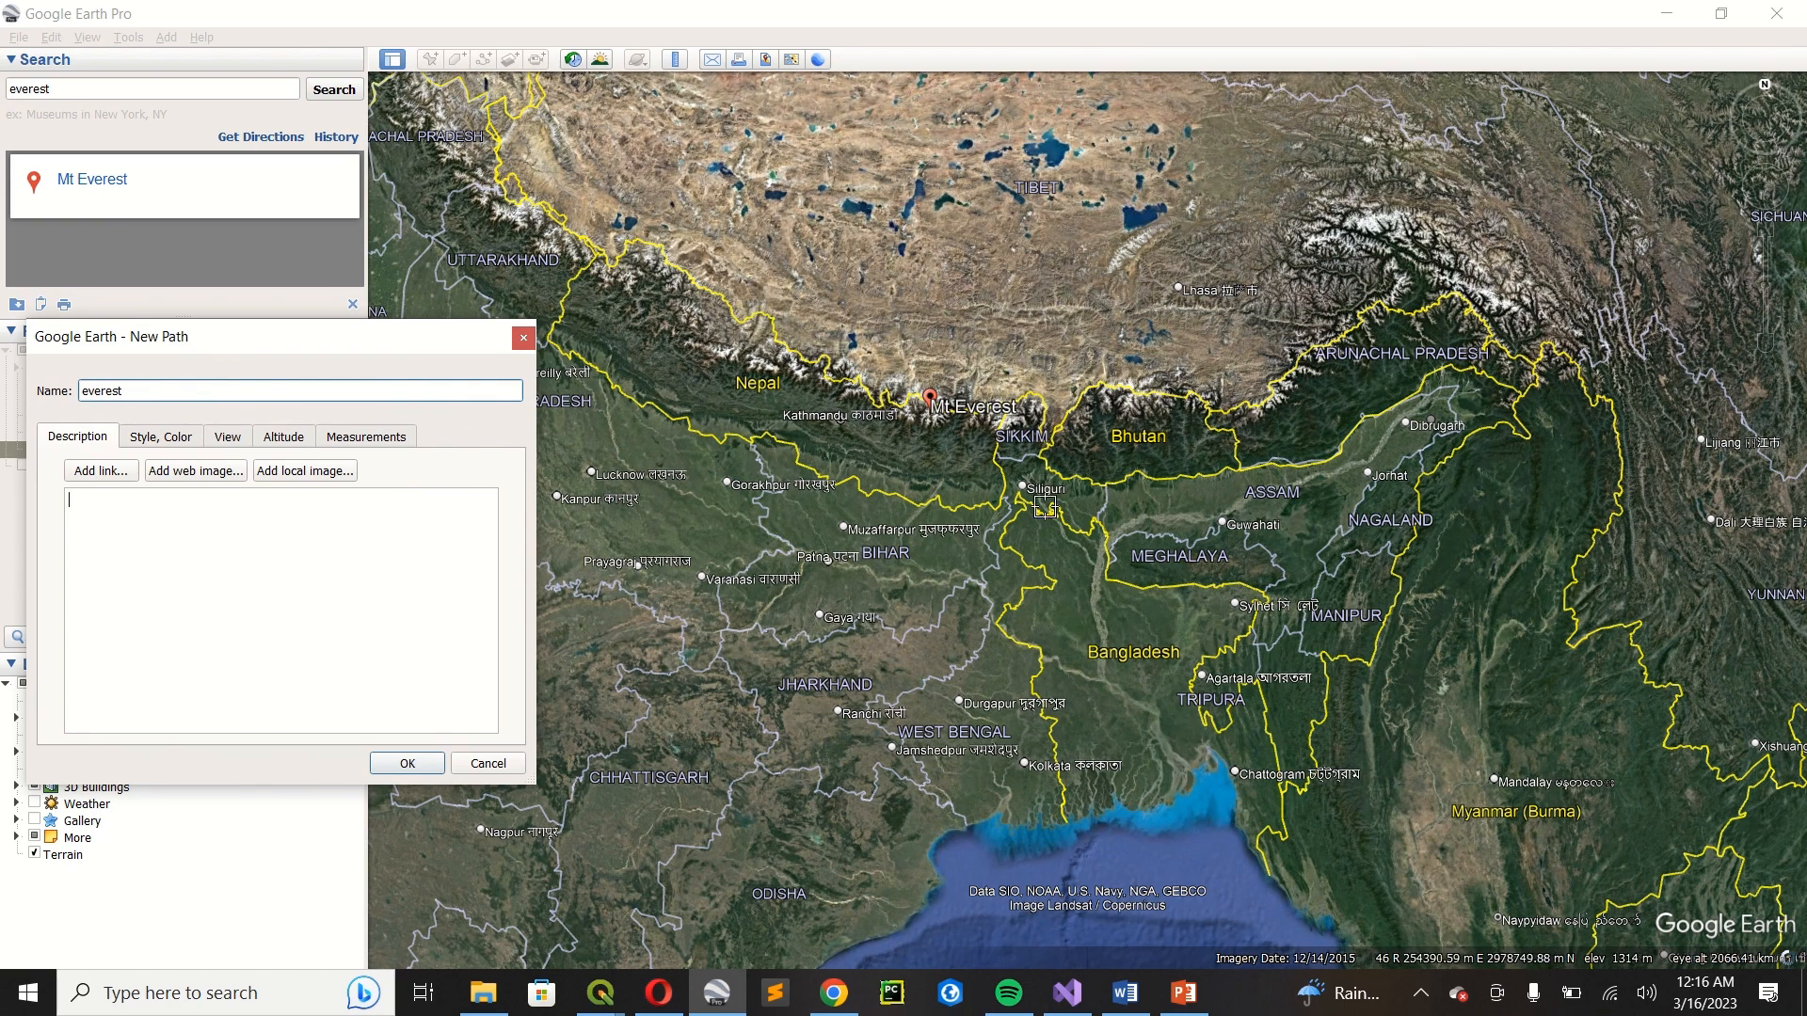
# Draw the path freehand as back-and-forth east-west sweeps over Mt Everest, from Tibet south to Bihar and Bangladesh.
pyautogui.click(752, 234)
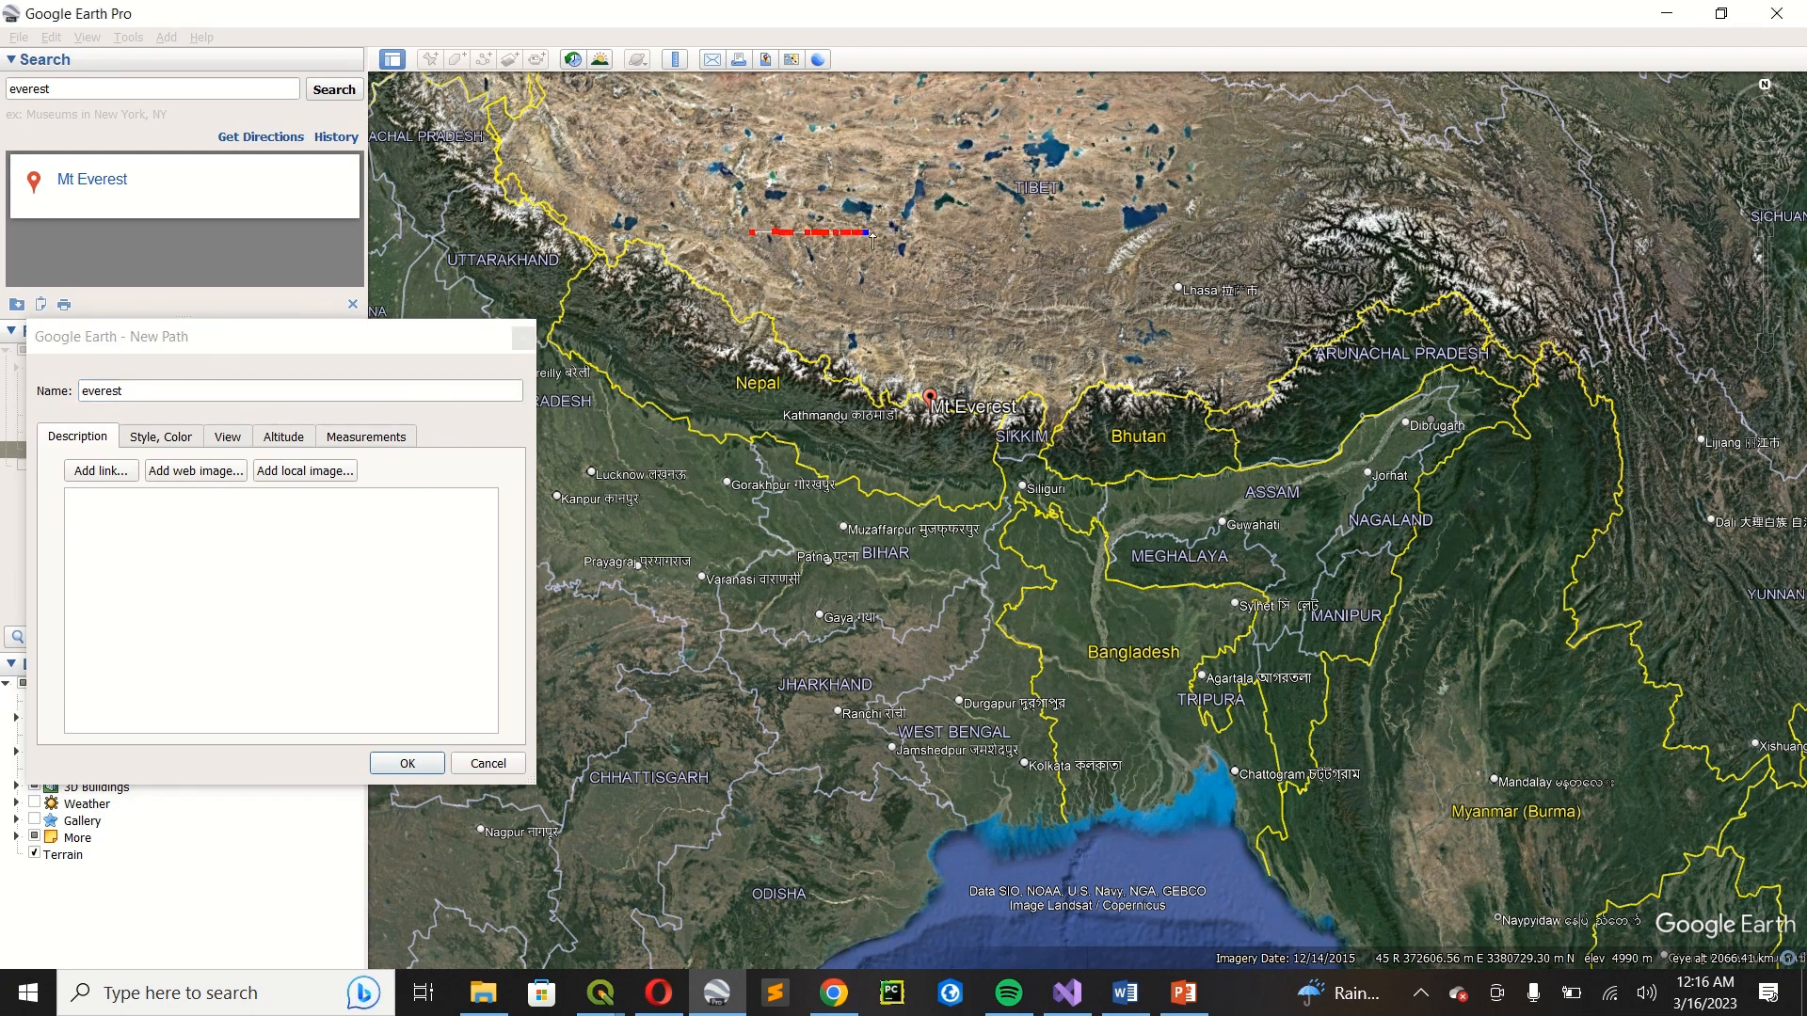
pyautogui.moveTo(1083, 281)
pyautogui.mouseDown()
pyautogui.moveTo(835, 284)
pyautogui.moveTo(1178, 327)
pyautogui.moveTo(754, 392)
pyautogui.moveTo(960, 377)
pyautogui.moveTo(1156, 400)
pyautogui.moveTo(878, 431)
pyautogui.moveTo(1085, 458)
pyautogui.moveTo(820, 527)
pyautogui.moveTo(1137, 555)
pyautogui.mouseUp()
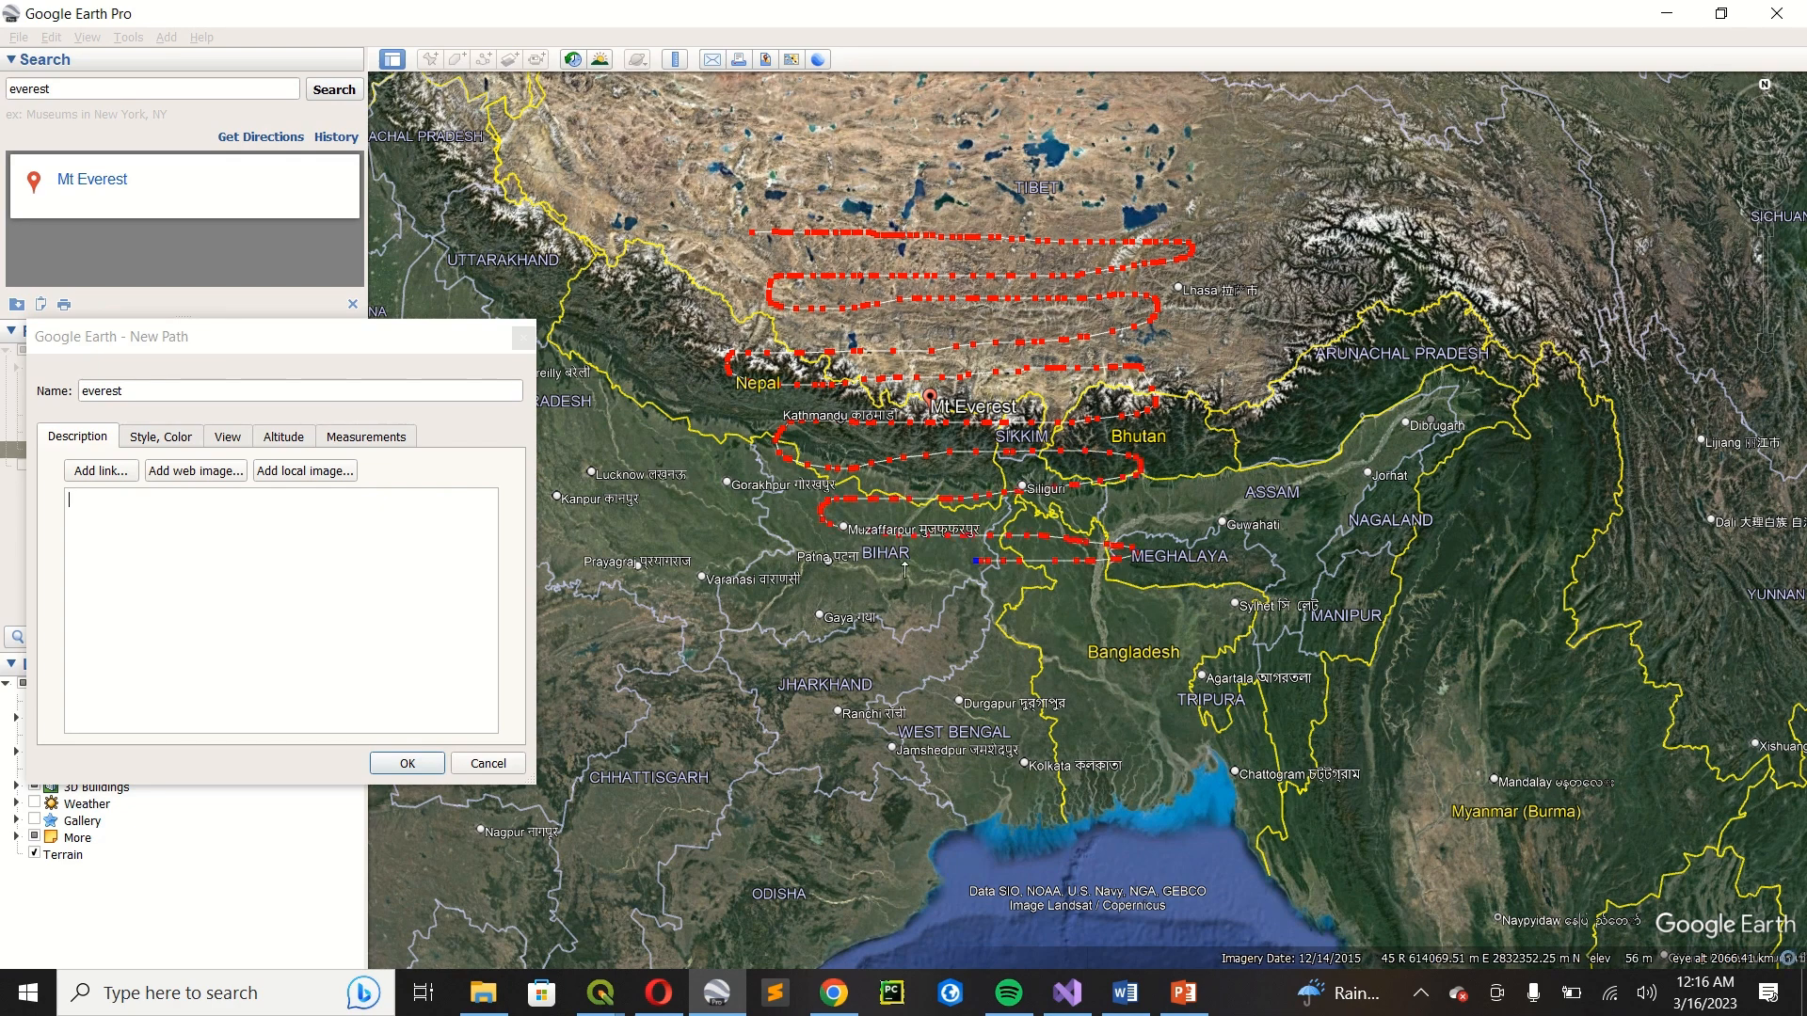
pyautogui.moveTo(907, 605)
pyautogui.mouseDown()
pyautogui.moveTo(1052, 607)
pyautogui.moveTo(907, 619)
pyautogui.moveTo(765, 578)
pyautogui.moveTo(717, 428)
pyautogui.moveTo(714, 271)
pyautogui.mouseUp()
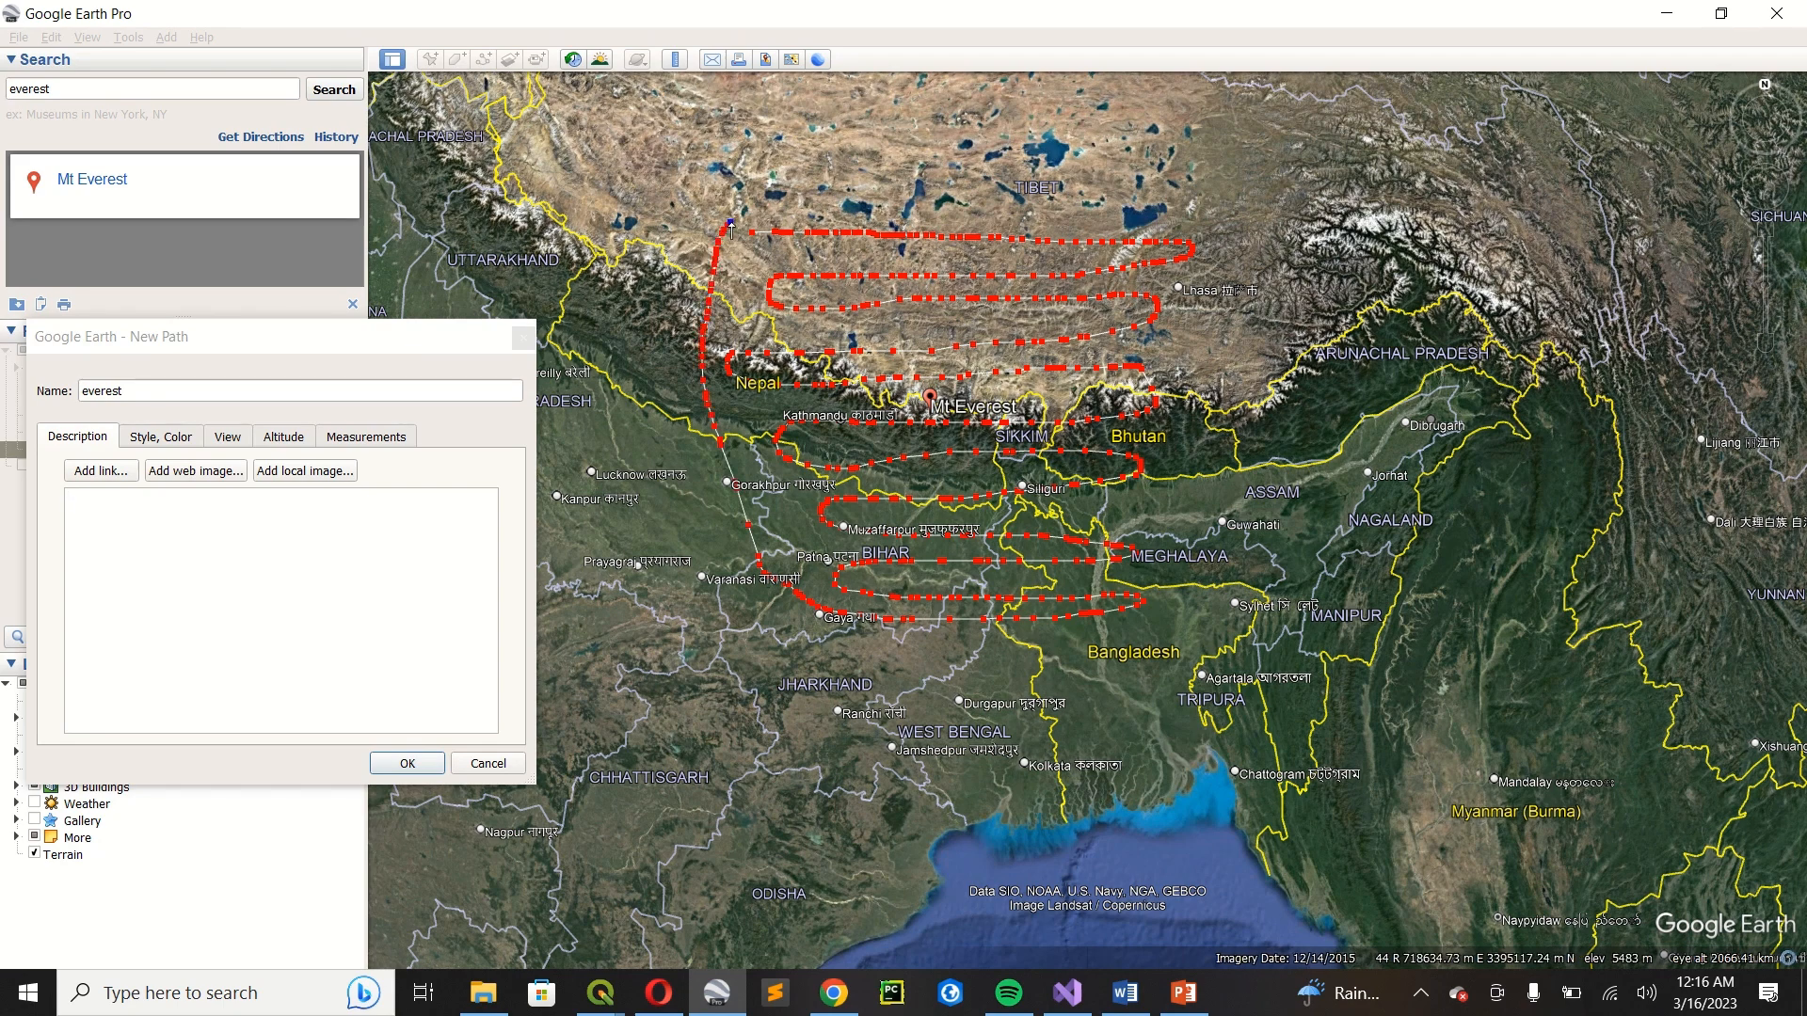
# Continue the path with back-and-forth north-south sweeps that cross the east-west lines, working eastward from Nepal towards Bhutan.
pyautogui.moveTo(726, 374)
pyautogui.mouseDown()
pyautogui.moveTo(791, 588)
pyautogui.moveTo(778, 340)
pyautogui.mouseUp()
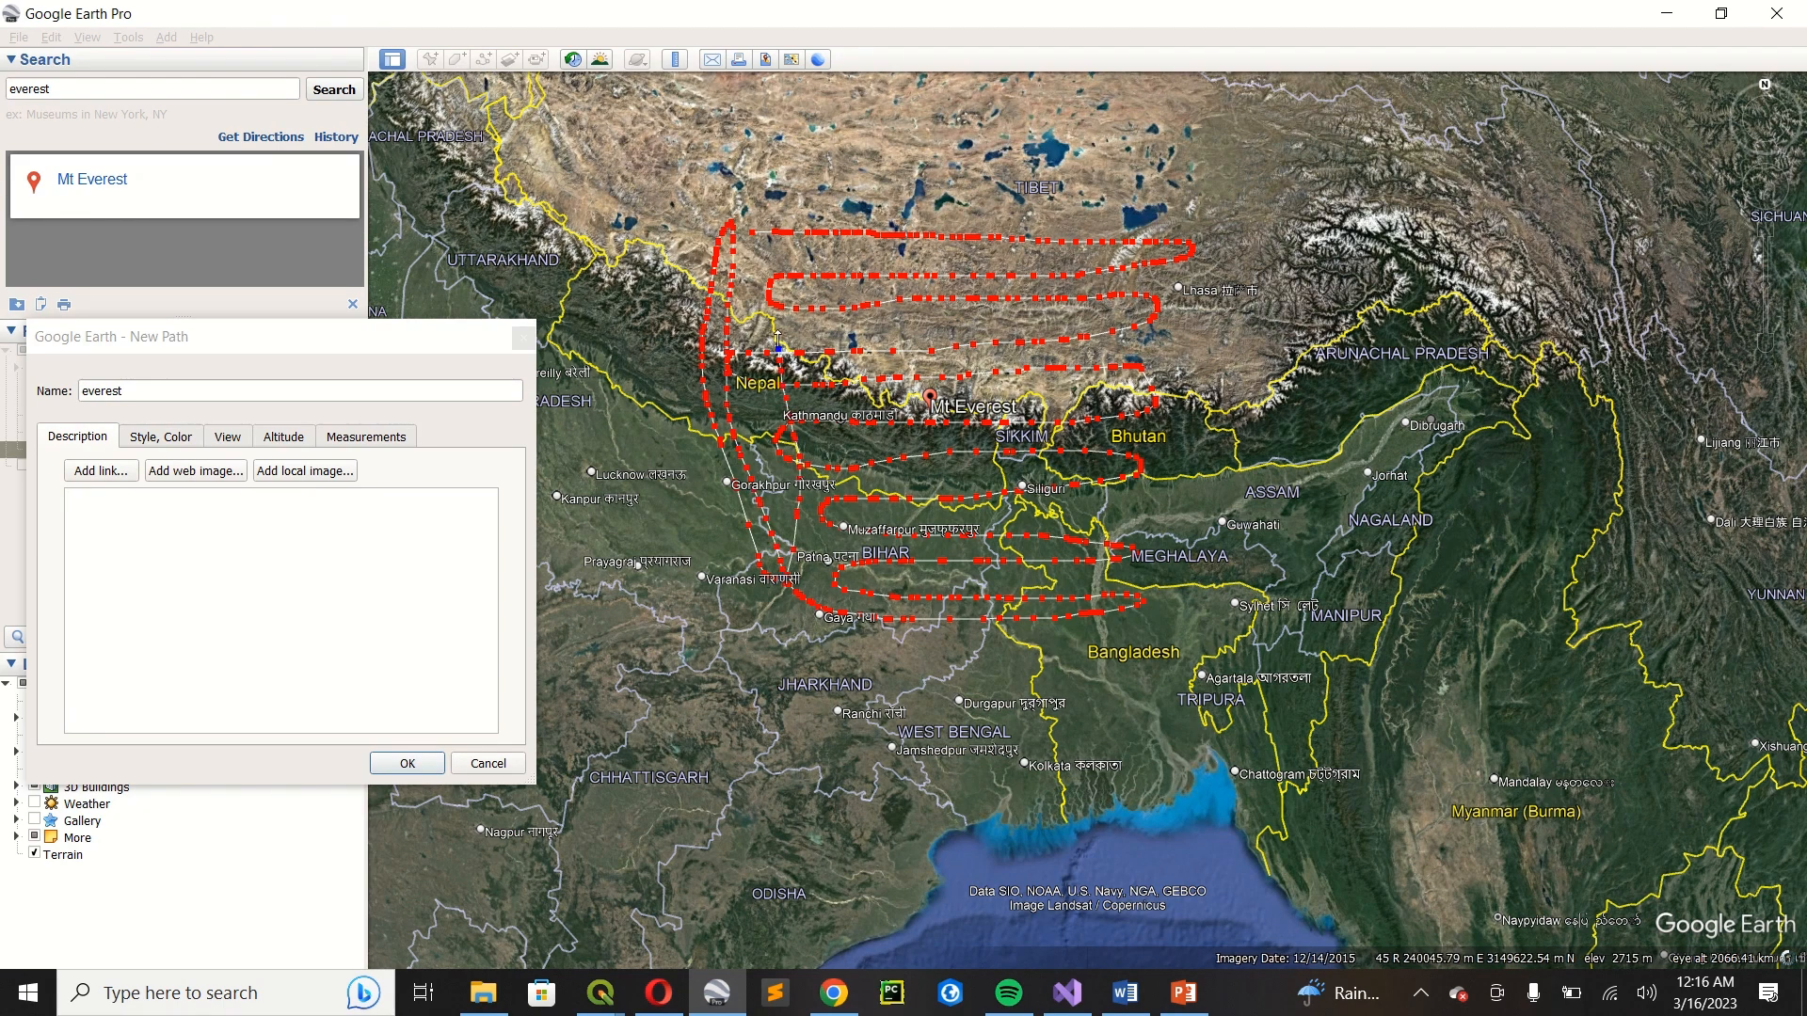
pyautogui.moveTo(806, 504)
pyautogui.mouseDown()
pyautogui.moveTo(845, 576)
pyautogui.moveTo(828, 216)
pyautogui.mouseUp()
pyautogui.moveTo(885, 499)
pyautogui.mouseDown()
pyautogui.moveTo(917, 617)
pyautogui.moveTo(903, 365)
pyautogui.moveTo(956, 619)
pyautogui.moveTo(982, 376)
pyautogui.mouseUp()
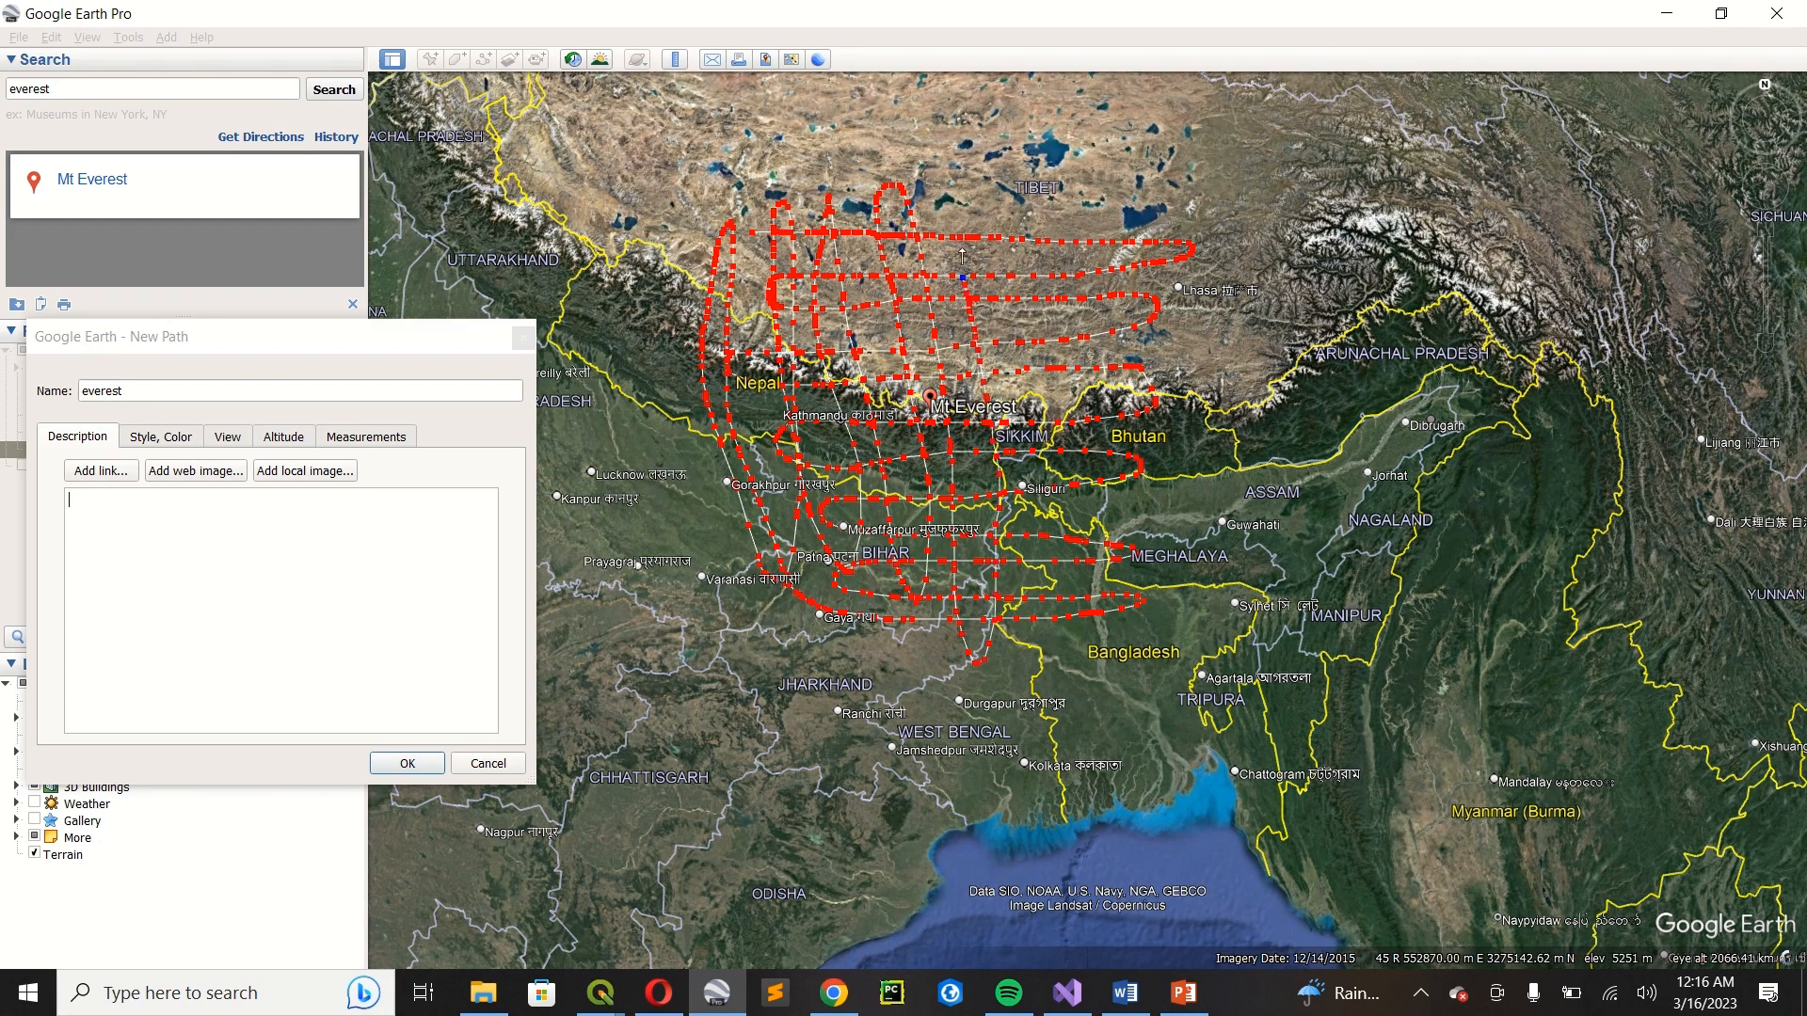
pyautogui.moveTo(969, 188); pyautogui.dragTo(1053, 618)
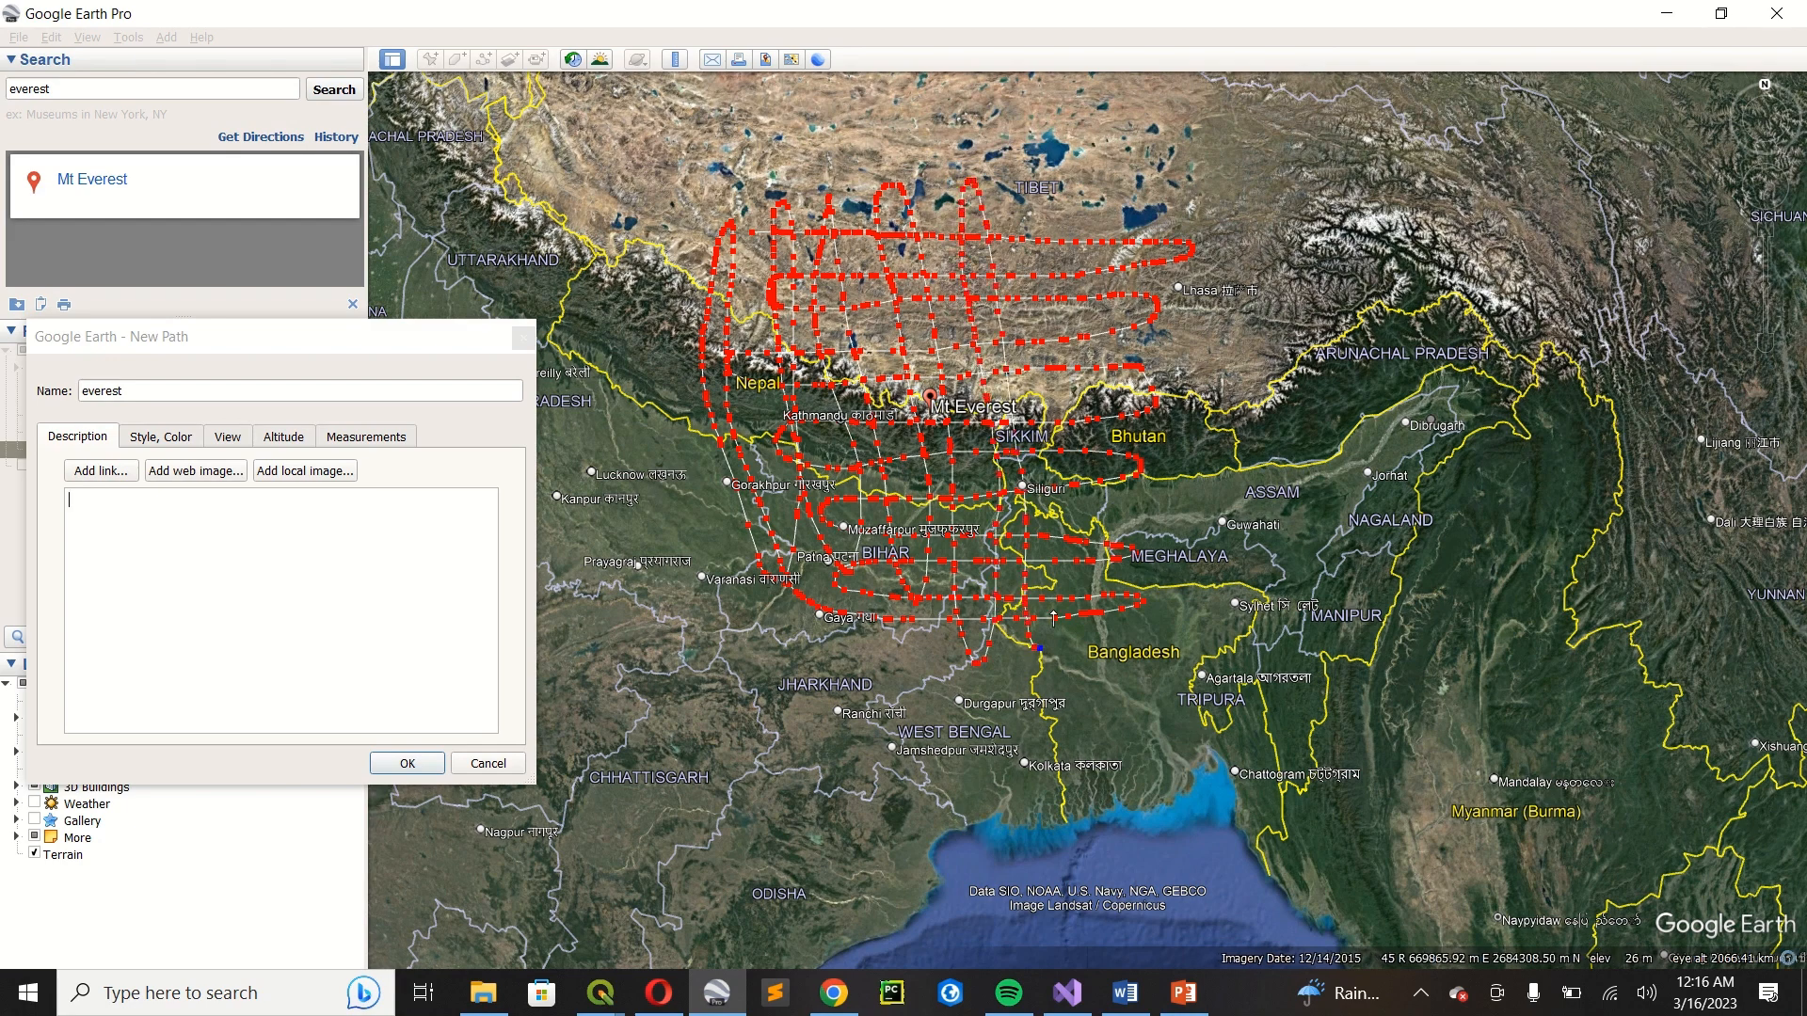
pyautogui.moveTo(1035, 391); pyautogui.dragTo(1014, 299)
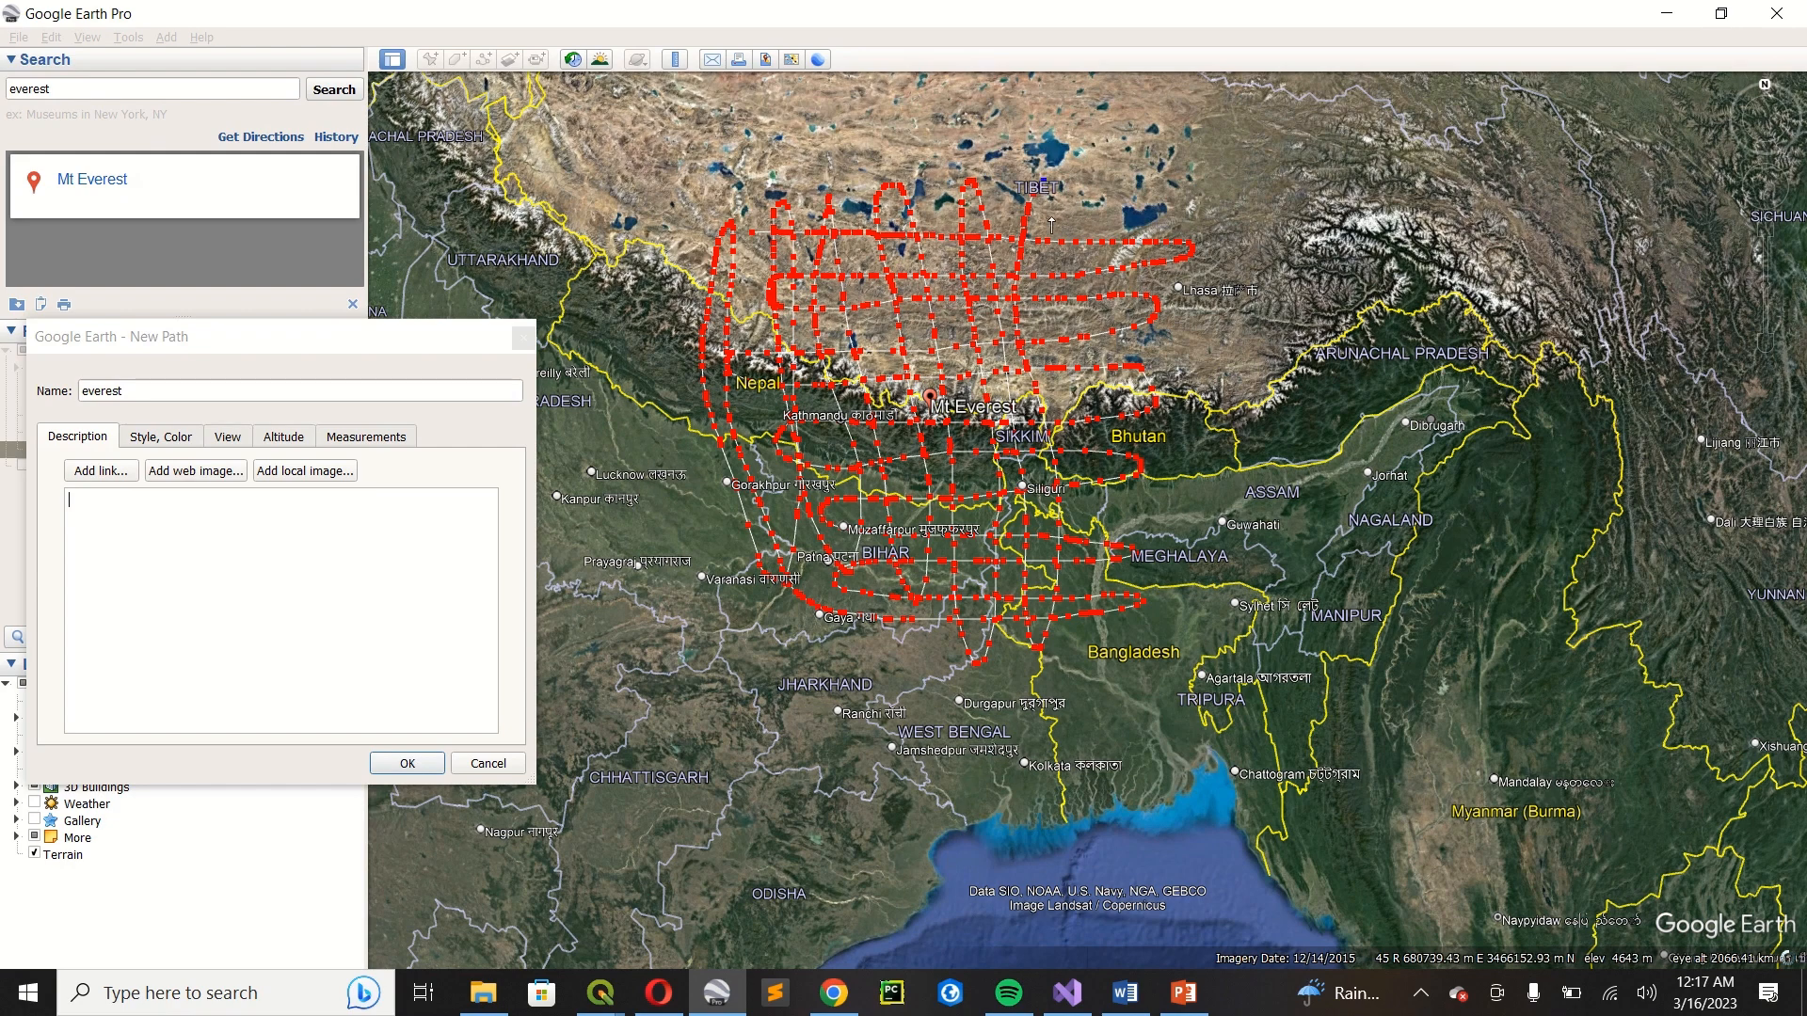
pyautogui.moveTo(1102, 505)
pyautogui.mouseDown()
pyautogui.moveTo(1146, 649)
pyautogui.moveTo(1120, 527)
pyautogui.moveTo(1115, 290)
pyautogui.mouseUp()
pyautogui.moveTo(1132, 229)
pyautogui.mouseDown()
pyautogui.moveTo(1188, 644)
pyautogui.moveTo(1139, 640)
pyautogui.moveTo(1141, 507)
pyautogui.moveTo(1156, 593)
pyautogui.moveTo(815, 546)
pyautogui.mouseUp()
pyautogui.moveTo(1055, 537)
pyautogui.mouseDown()
pyautogui.moveTo(1109, 517)
pyautogui.moveTo(1111, 457)
pyautogui.mouseUp()
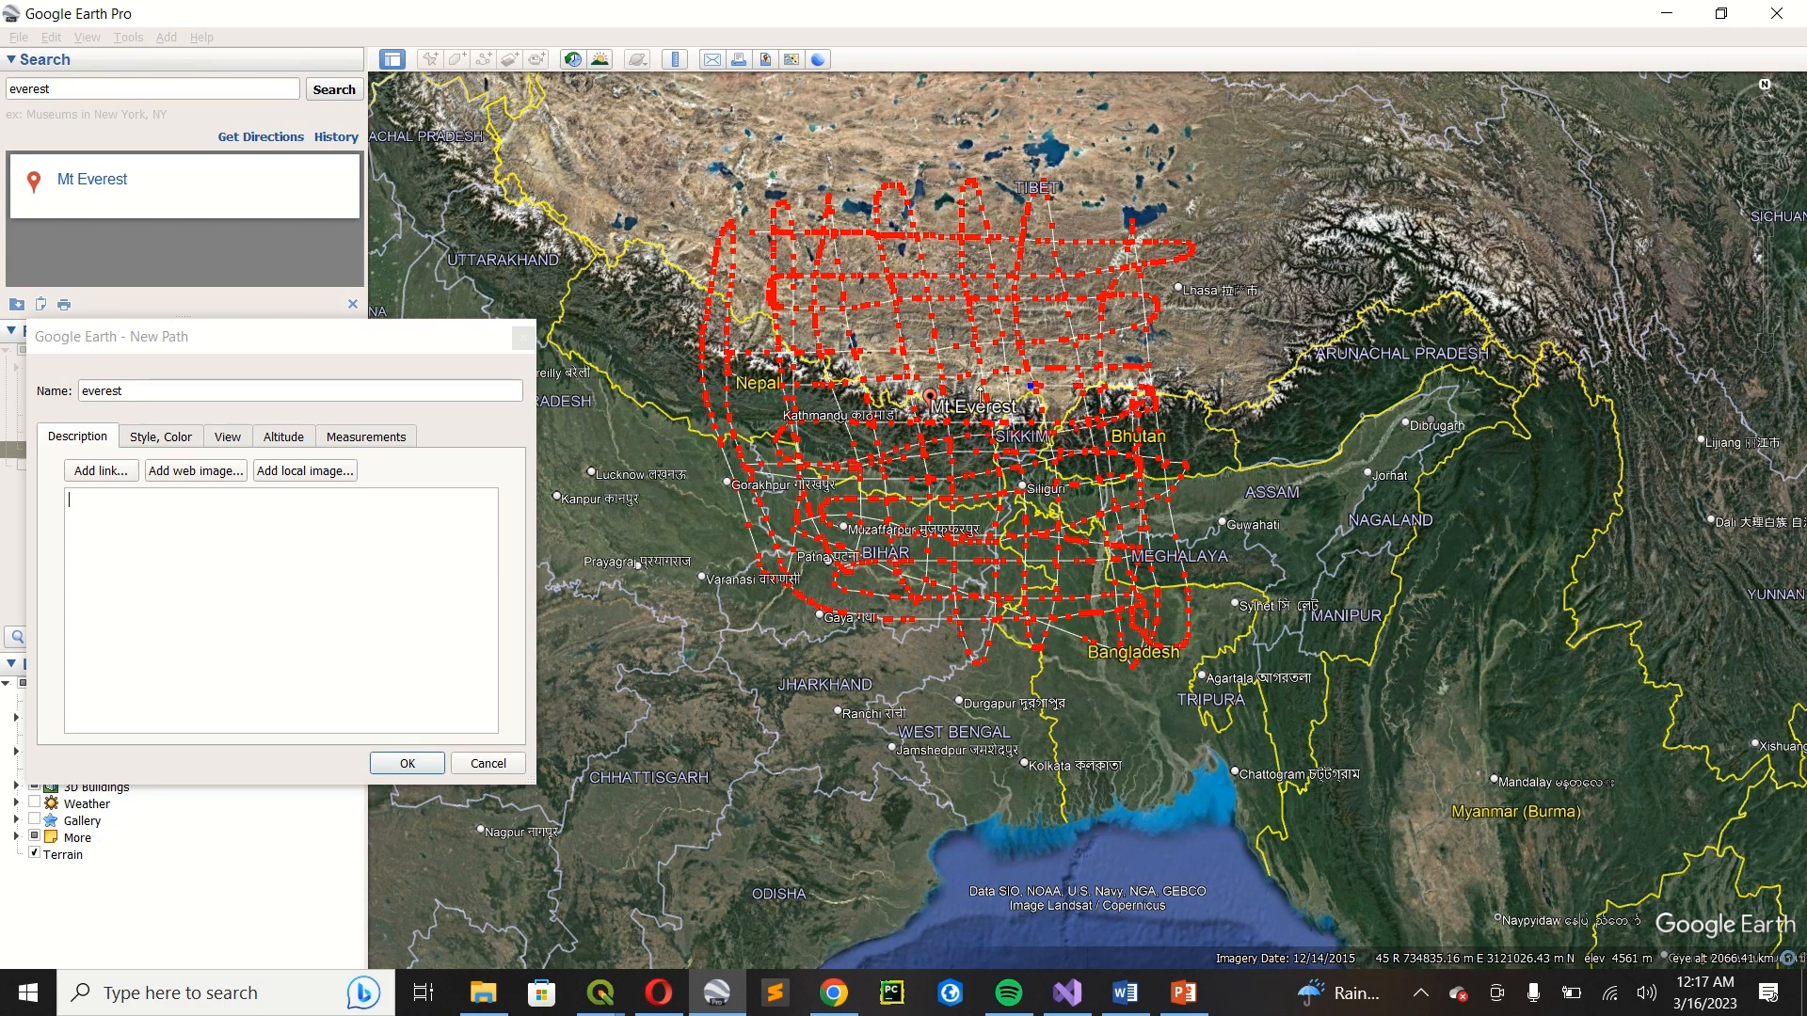
# Fill the gaps in the grid with more dense sweeps around Mt Everest, and accept the finished path.
pyautogui.moveTo(802, 374)
pyautogui.mouseDown()
pyautogui.moveTo(1111, 379)
pyautogui.moveTo(1034, 361)
pyautogui.mouseUp()
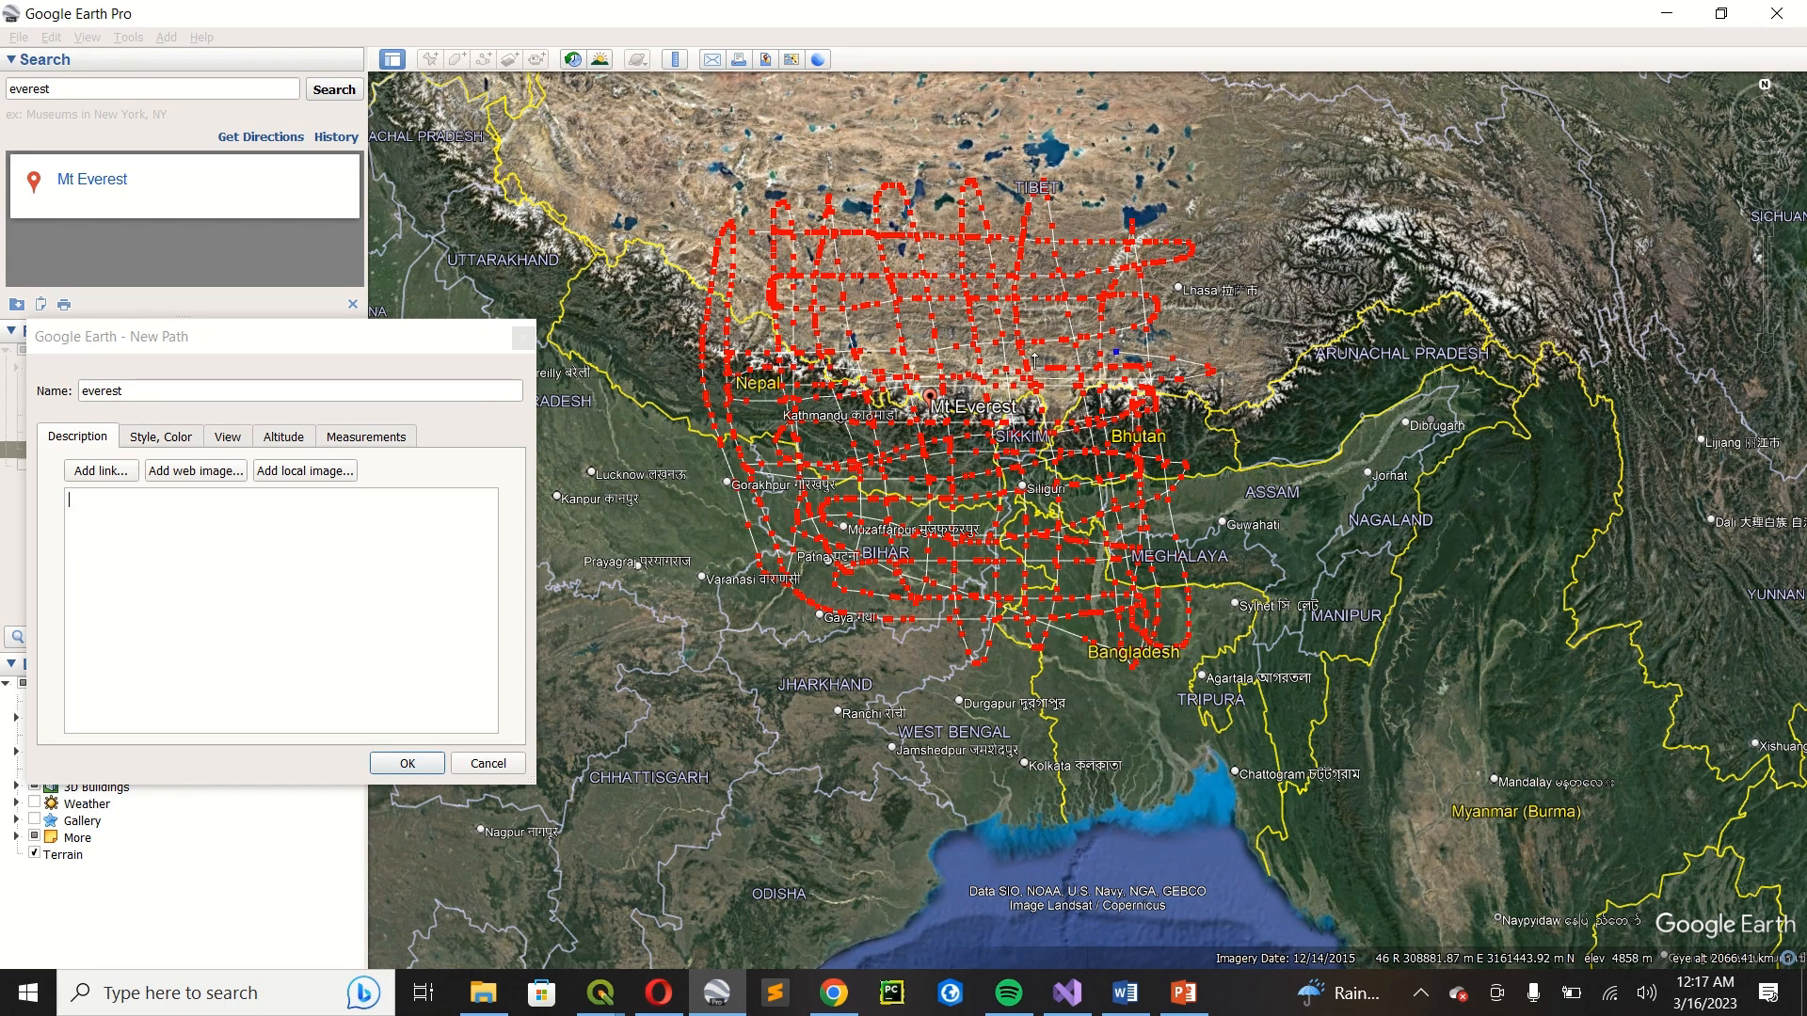
pyautogui.moveTo(847, 320); pyautogui.dragTo(1077, 323)
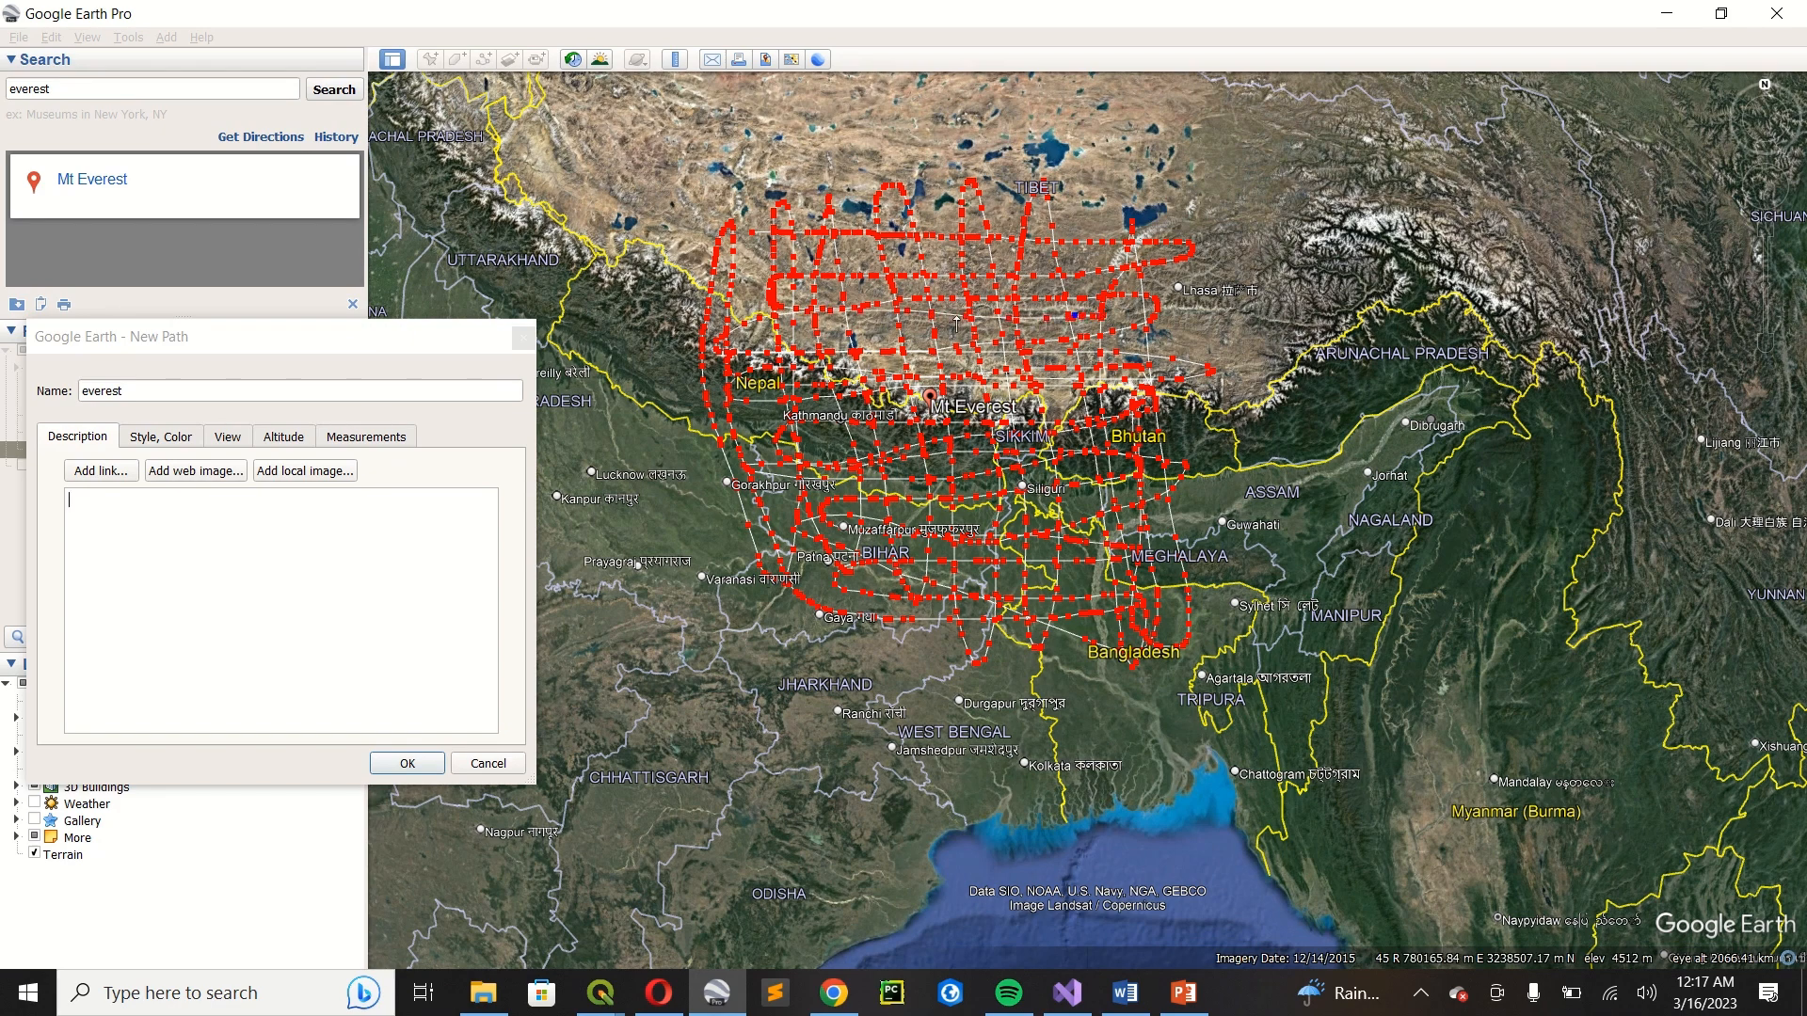
pyautogui.moveTo(1031, 267); pyautogui.dragTo(764, 263)
pyautogui.moveTo(1077, 374)
pyautogui.mouseDown()
pyautogui.moveTo(1049, 429)
pyautogui.moveTo(720, 440)
pyautogui.mouseUp()
pyautogui.moveTo(1052, 525)
pyautogui.mouseDown()
pyautogui.moveTo(846, 550)
pyautogui.moveTo(932, 617)
pyautogui.moveTo(1124, 574)
pyautogui.moveTo(1021, 588)
pyautogui.mouseUp()
pyautogui.moveTo(908, 568)
pyautogui.mouseDown()
pyautogui.moveTo(821, 496)
pyautogui.moveTo(753, 400)
pyautogui.moveTo(1097, 461)
pyautogui.mouseUp()
pyautogui.moveTo(892, 461); pyautogui.dragTo(781, 448)
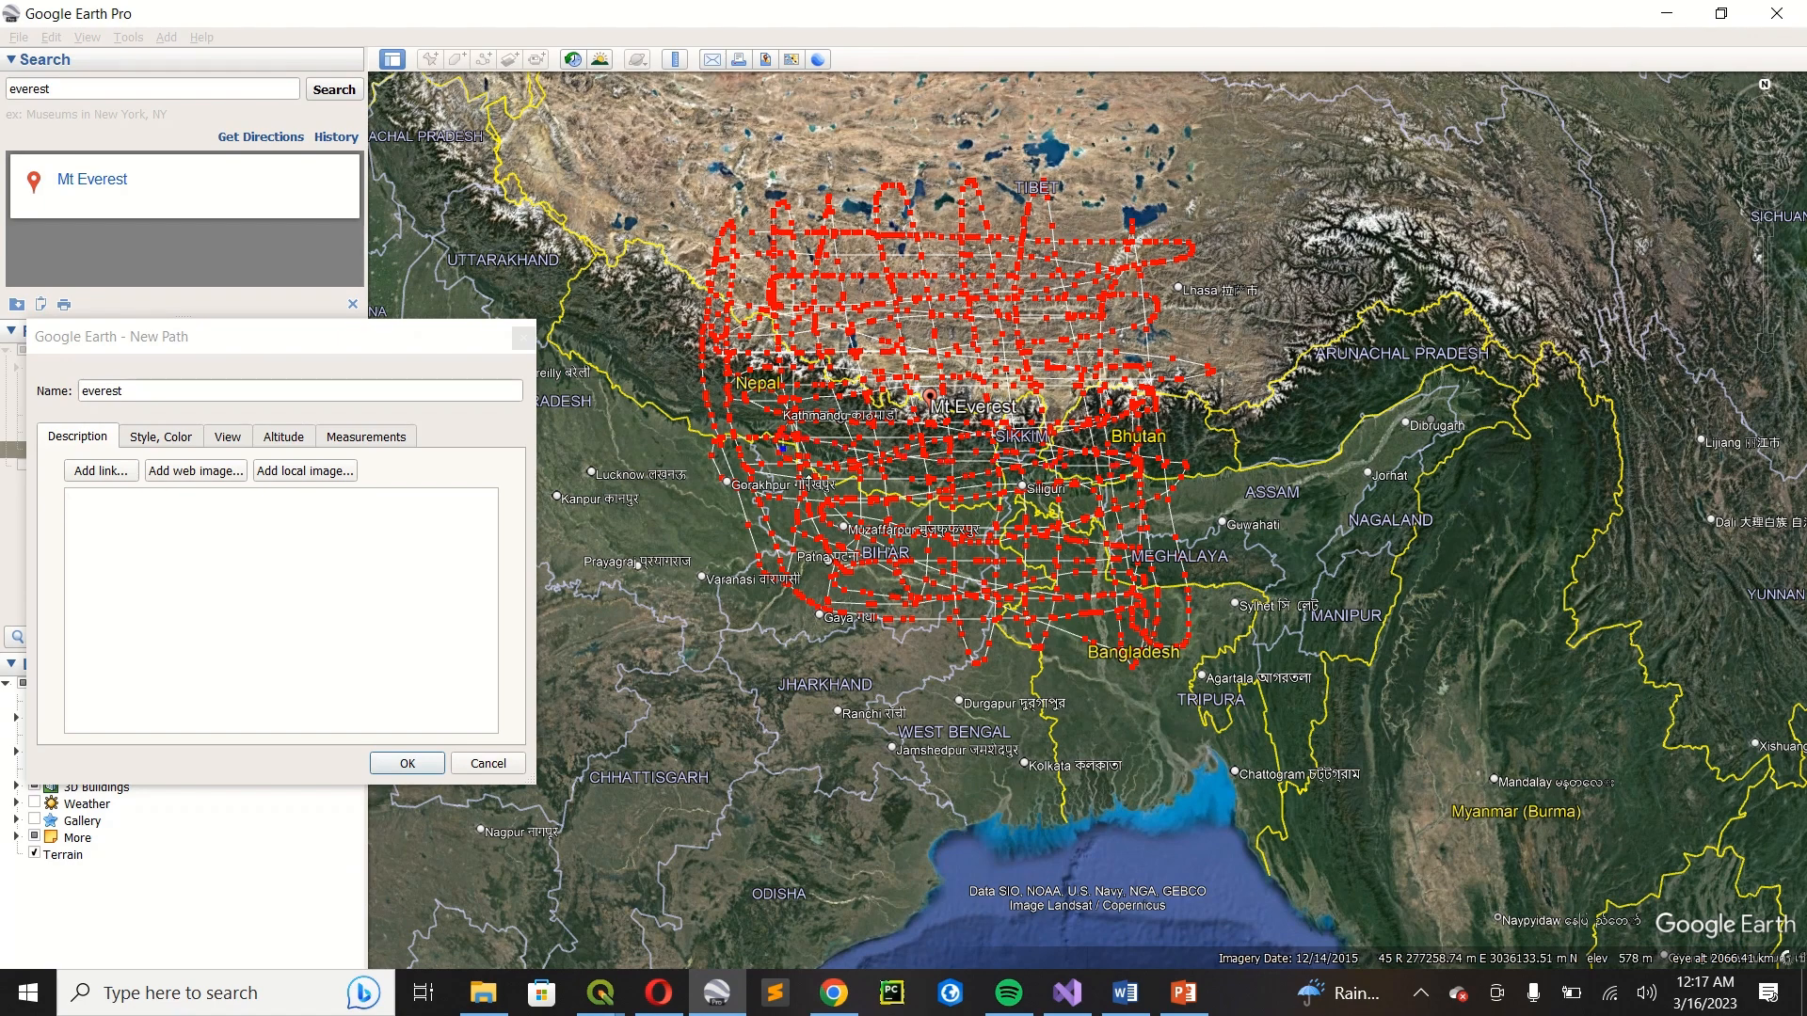
pyautogui.moveTo(1099, 465)
pyautogui.mouseDown()
pyautogui.moveTo(1149, 460)
pyautogui.moveTo(1148, 488)
pyautogui.moveTo(1178, 438)
pyautogui.mouseUp()
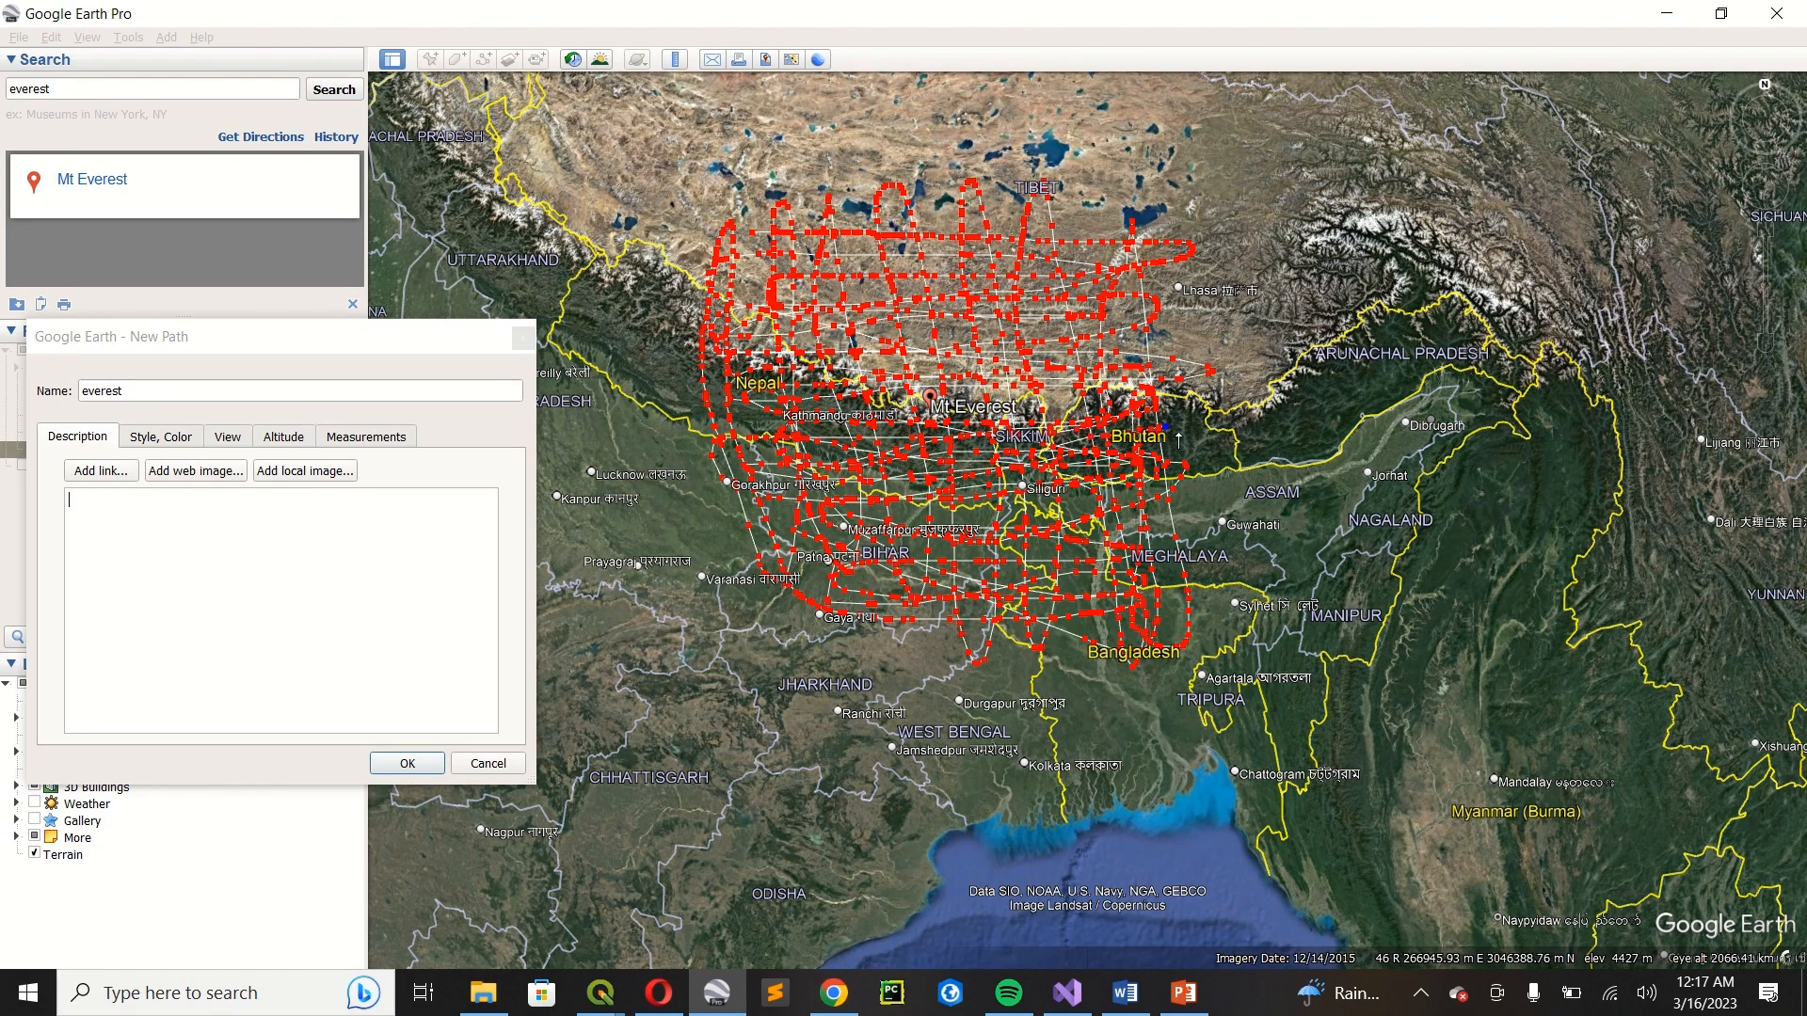
pyautogui.moveTo(1165, 509)
pyautogui.mouseDown()
pyautogui.moveTo(1120, 531)
pyautogui.moveTo(1182, 578)
pyautogui.moveTo(963, 575)
pyautogui.mouseUp()
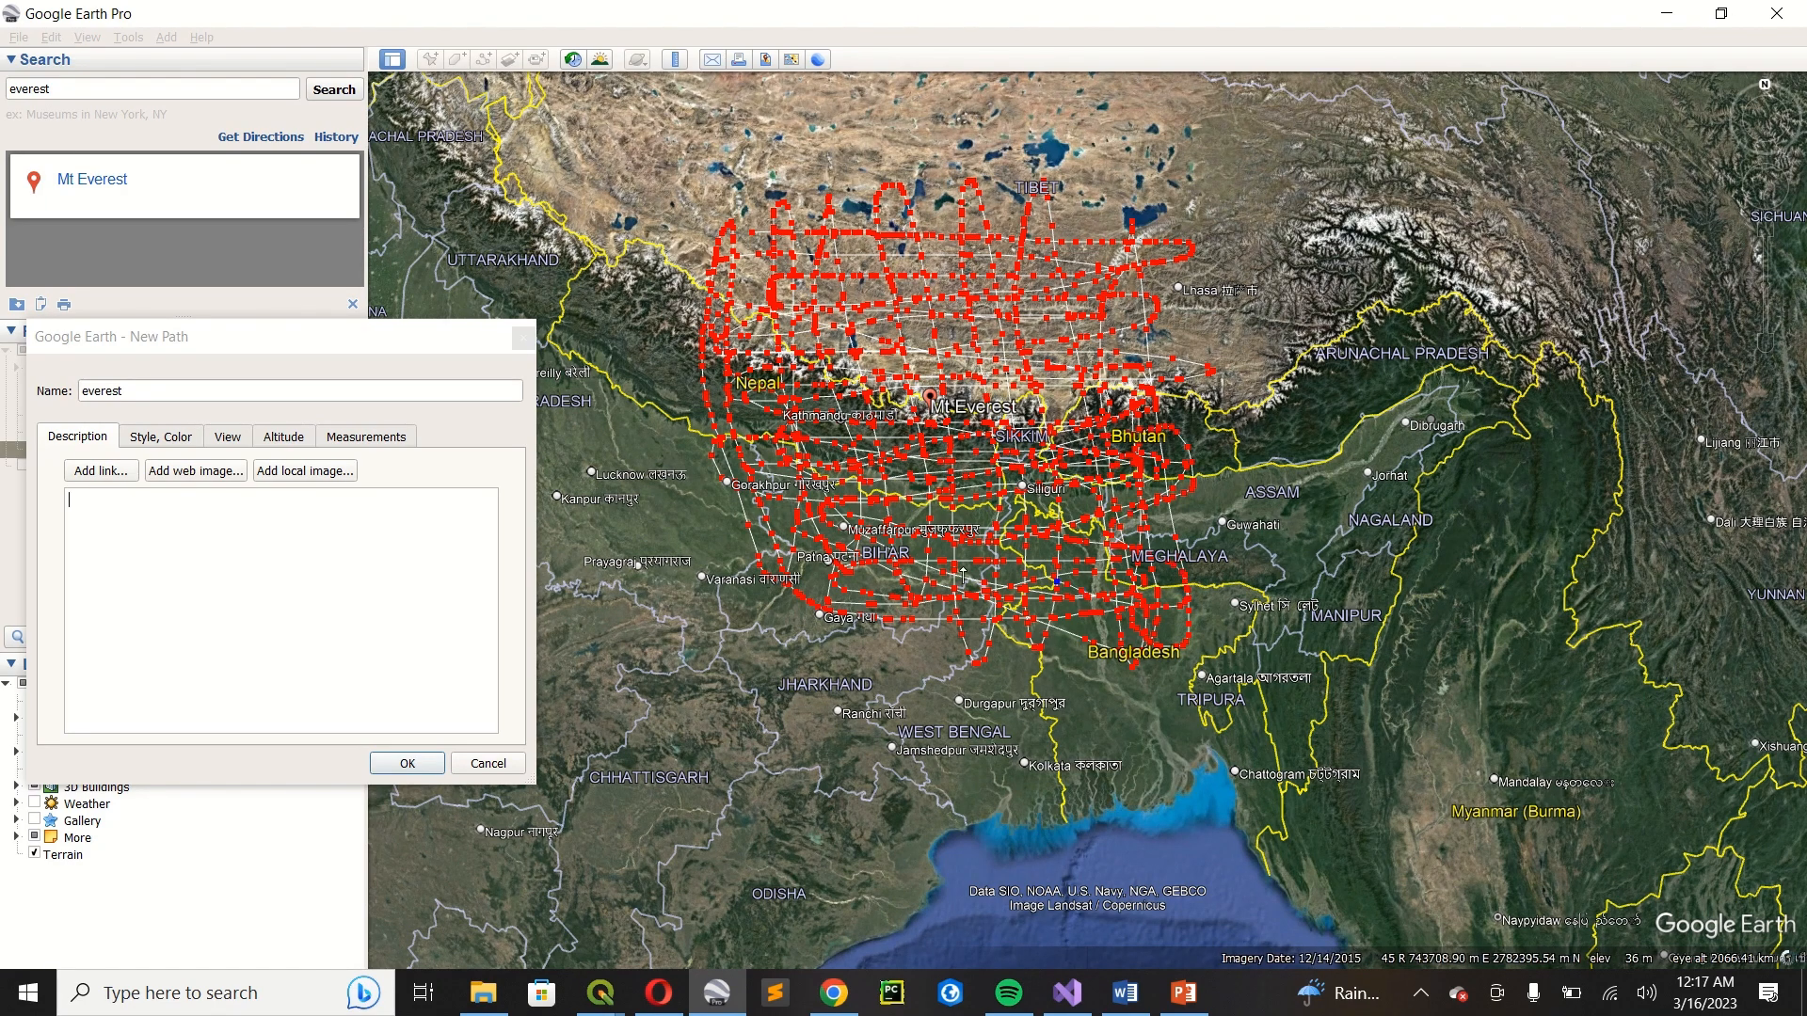
pyautogui.moveTo(770, 506); pyautogui.dragTo(750, 246)
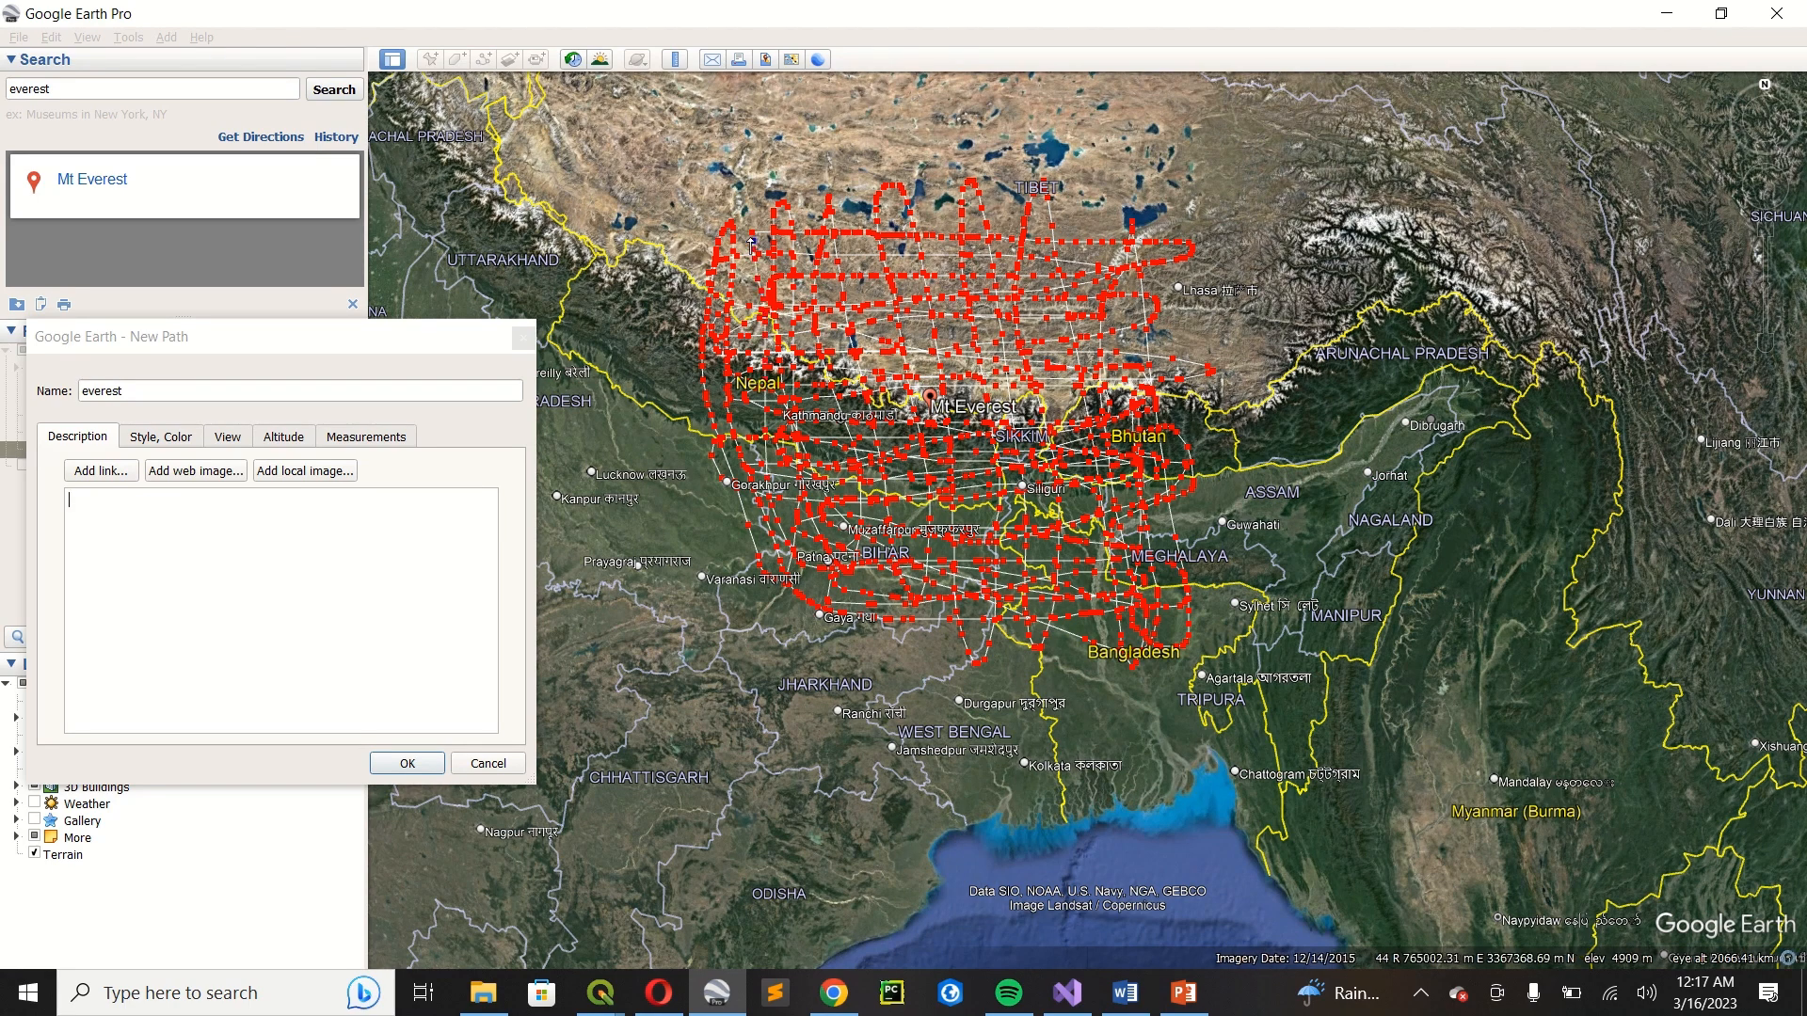
pyautogui.click(848, 363)
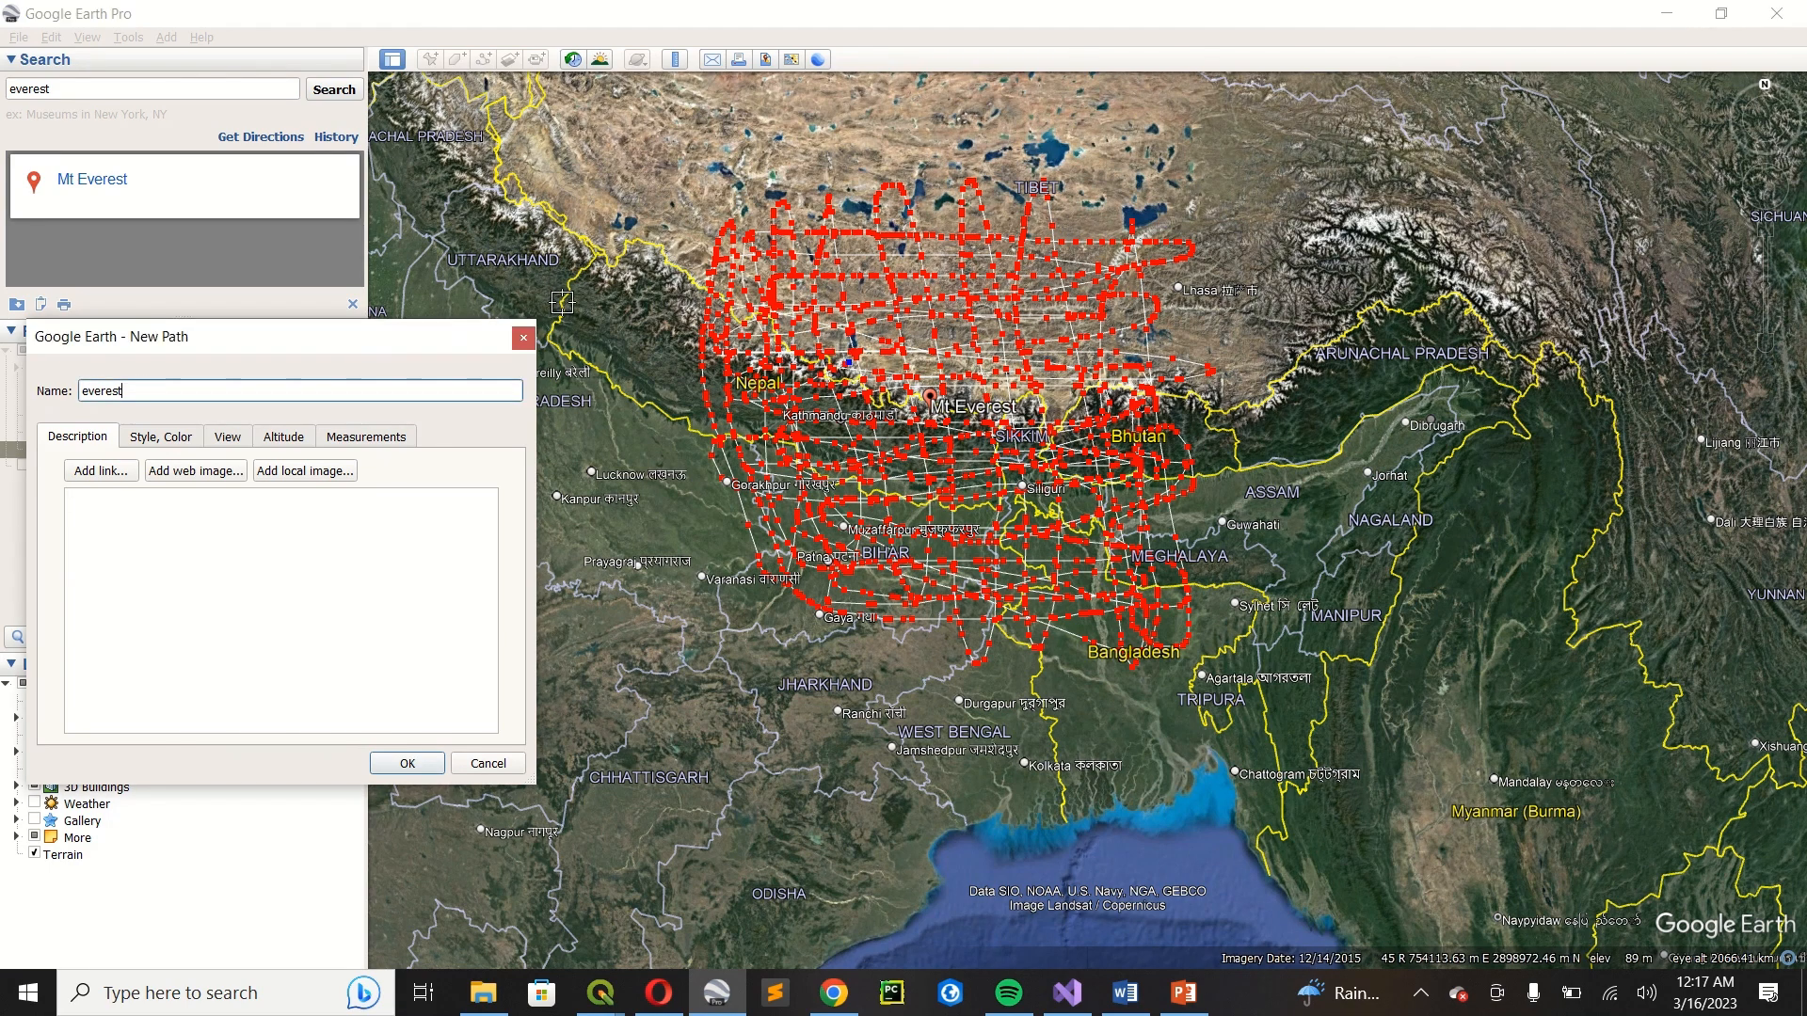
pyautogui.moveTo(401, 342); pyautogui.dragTo(989, 200)
pyautogui.click(1002, 605)
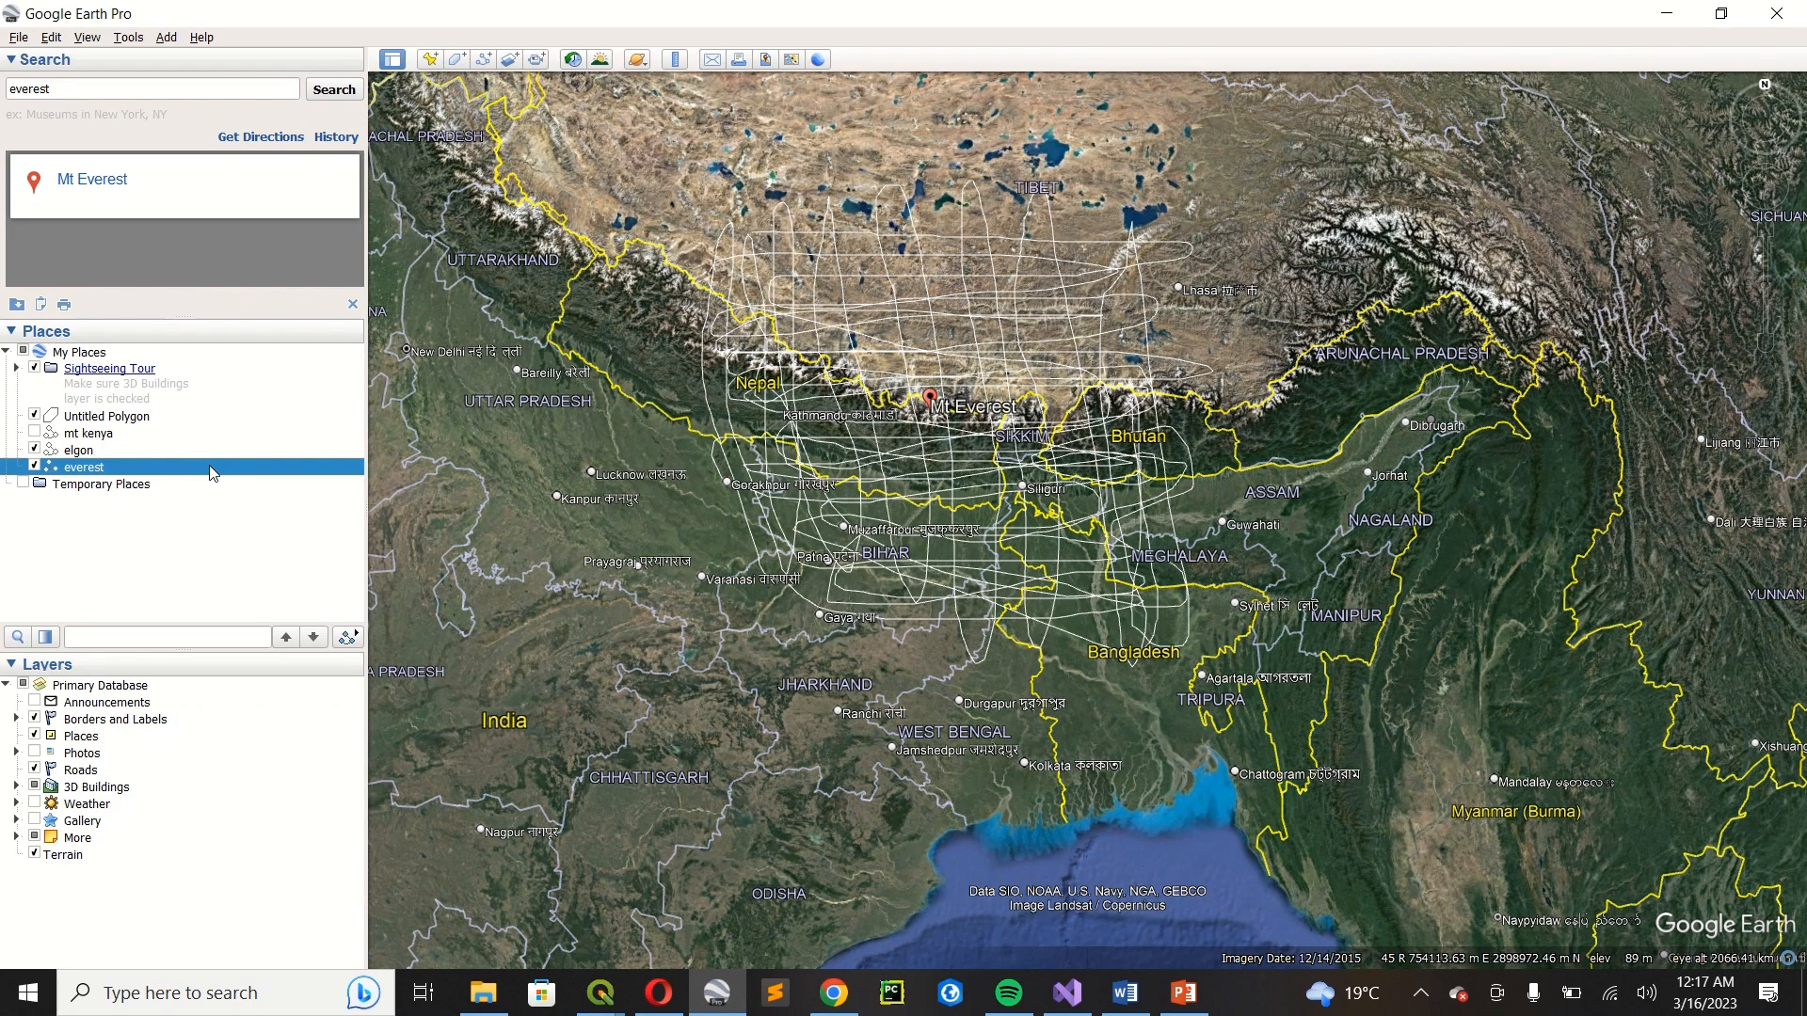
# Save the everest path to the Desktop as everest.kml in Kml format.
pyautogui.rightClick(214, 474)
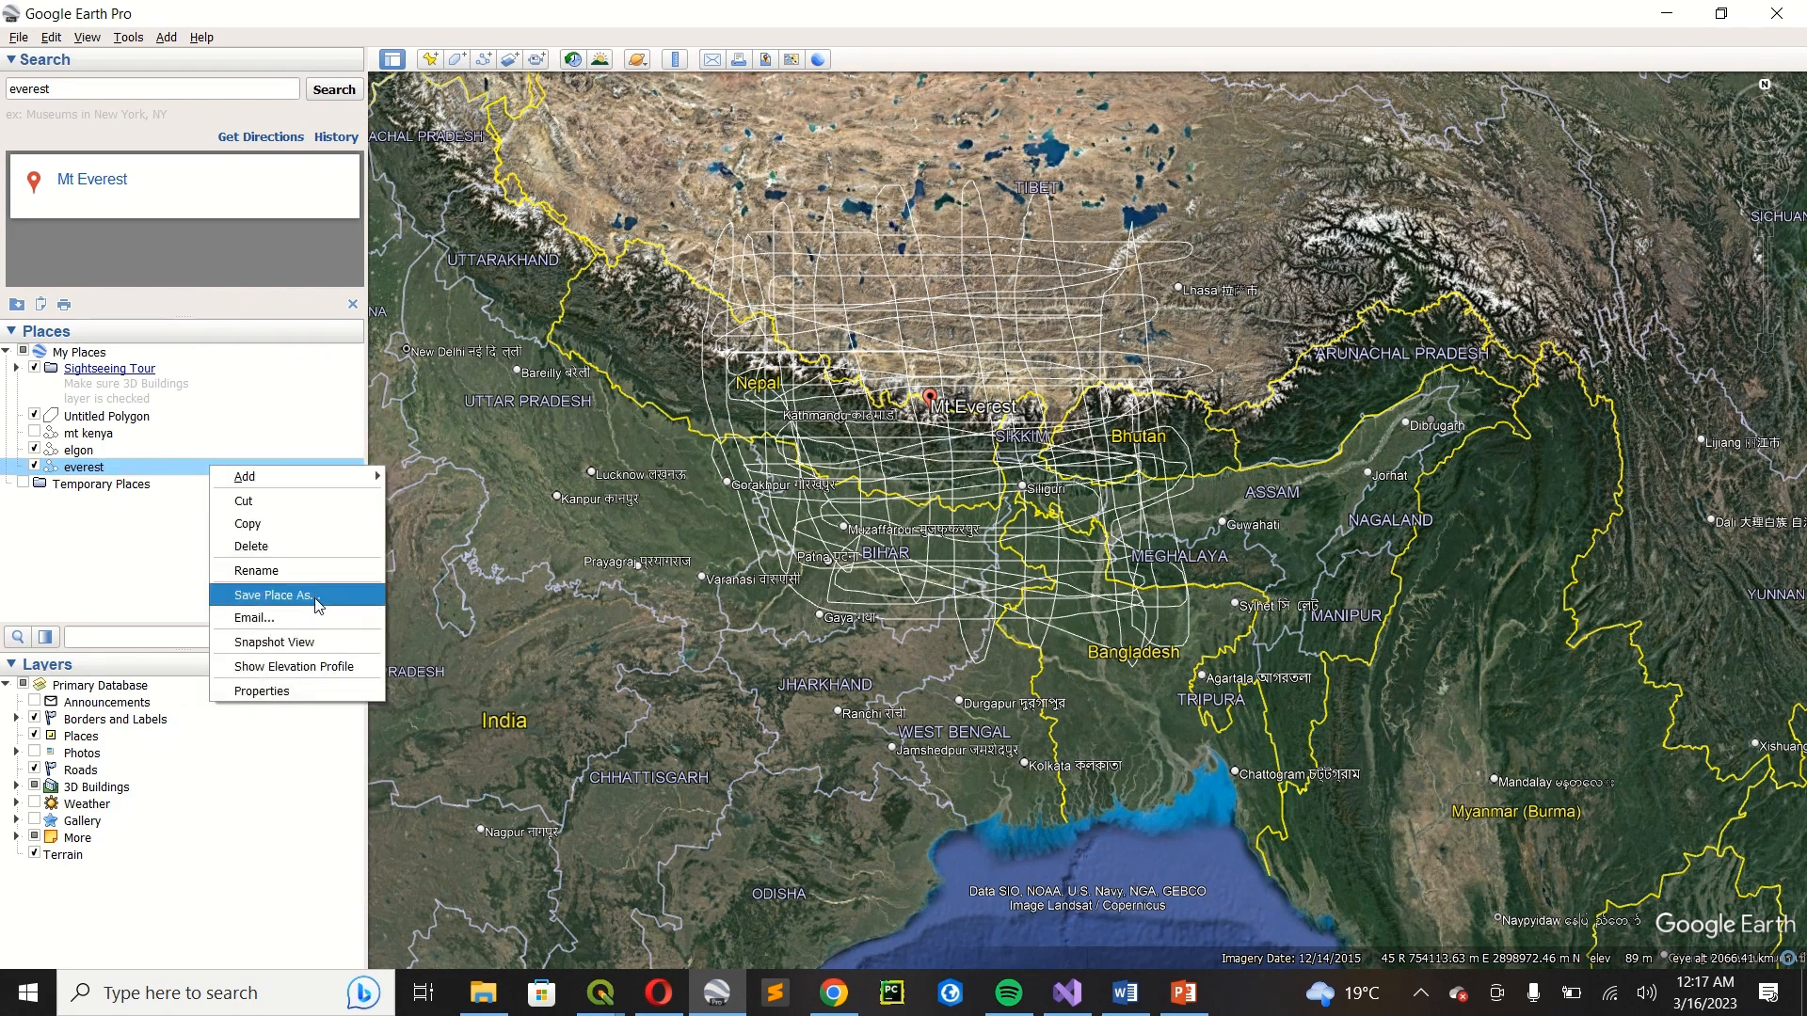
pyautogui.click(314, 605)
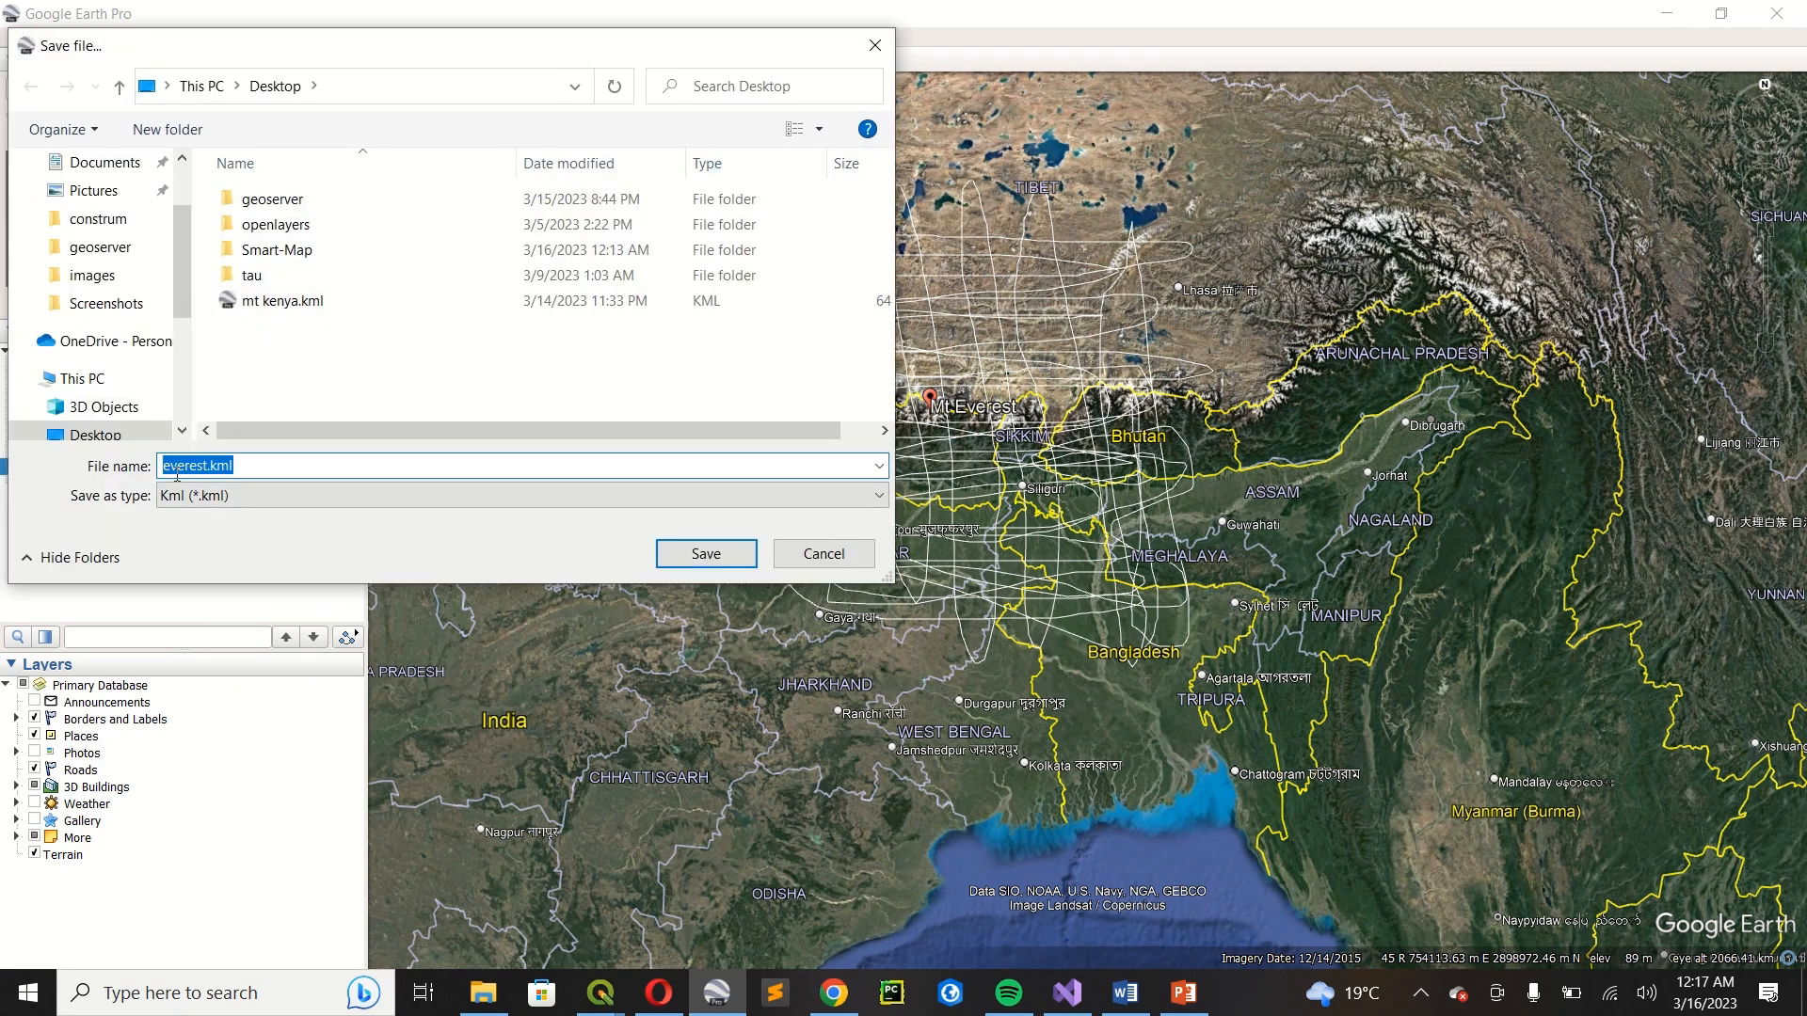
pyautogui.click(227, 497)
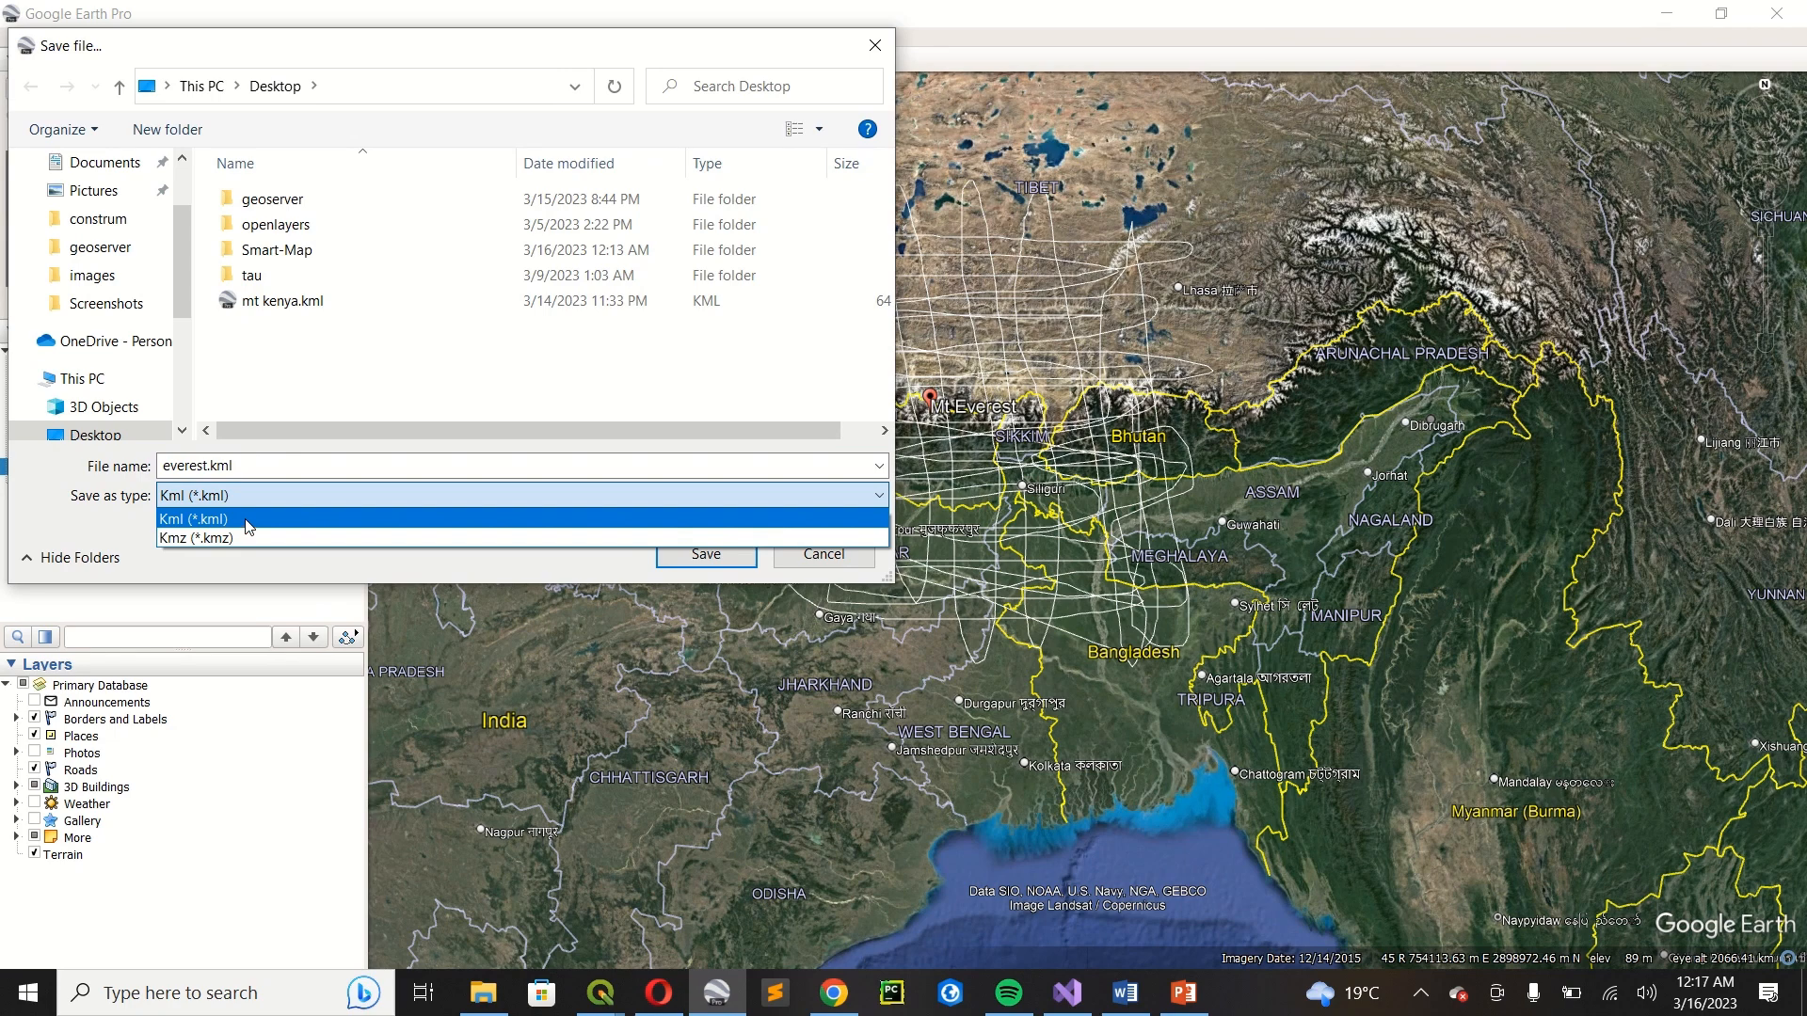
pyautogui.click(249, 524)
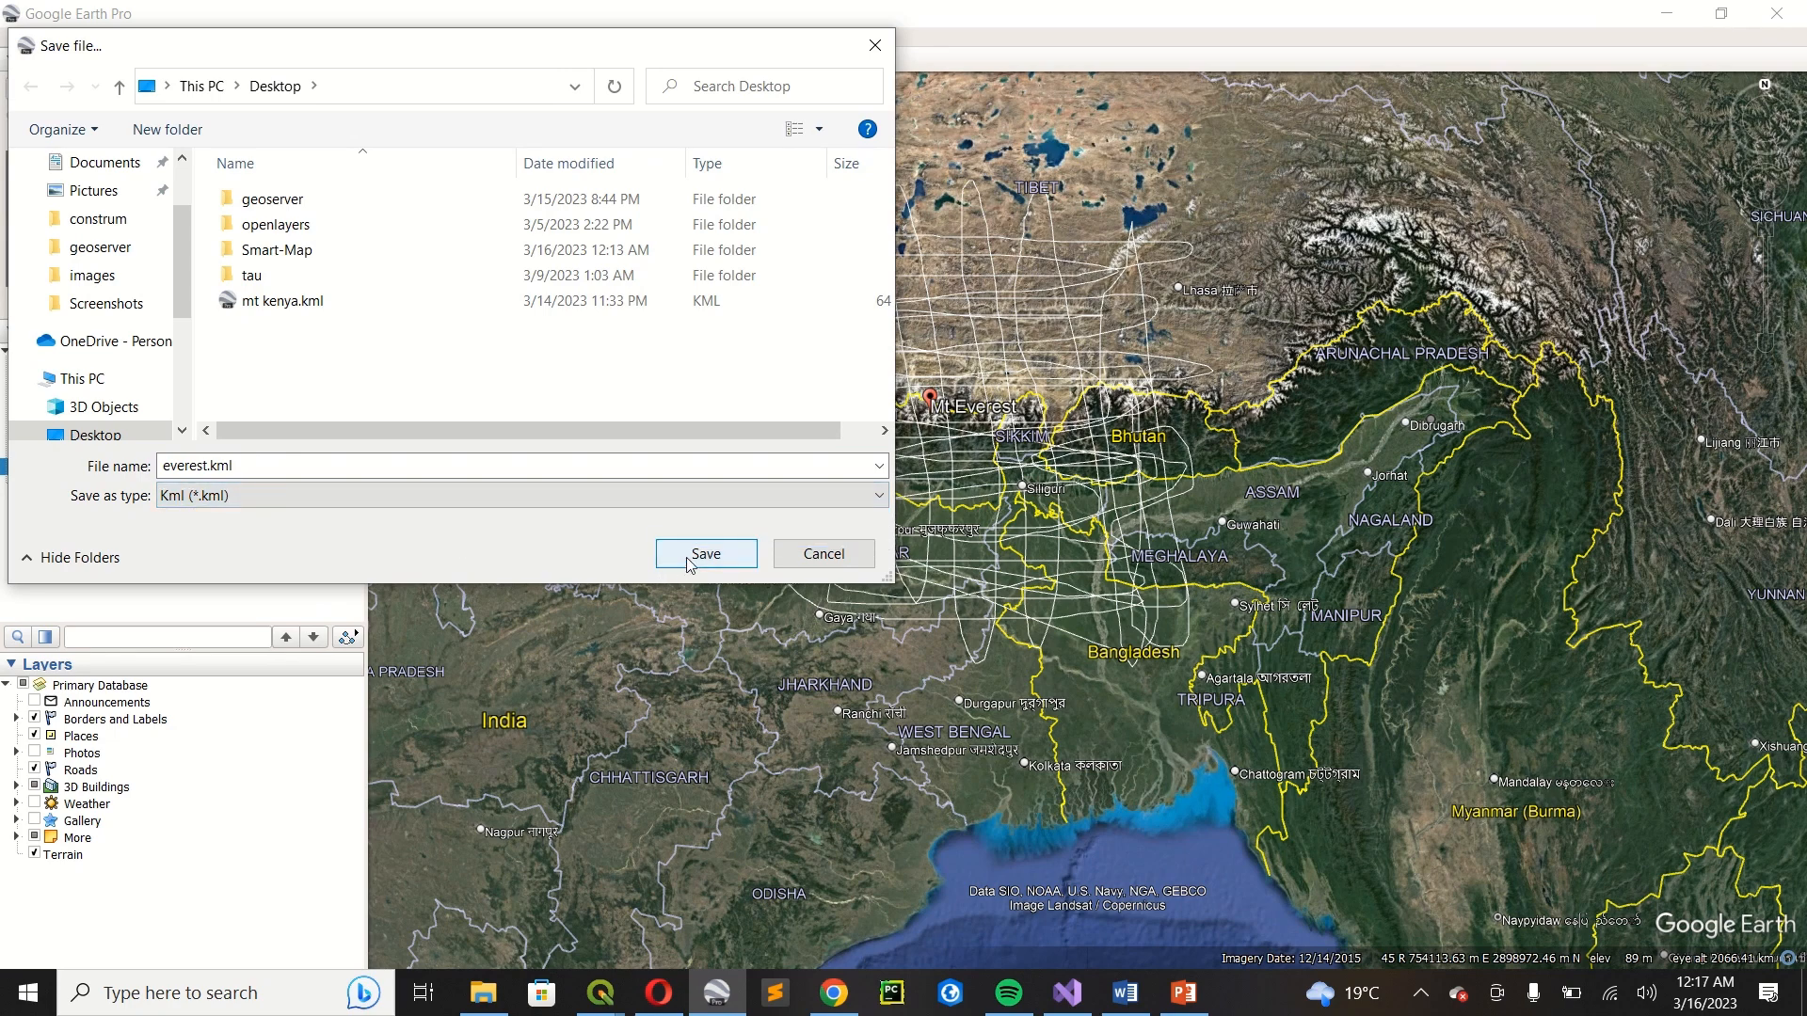
pyautogui.scroll(1, 101, 197)
pyautogui.click(89, 162)
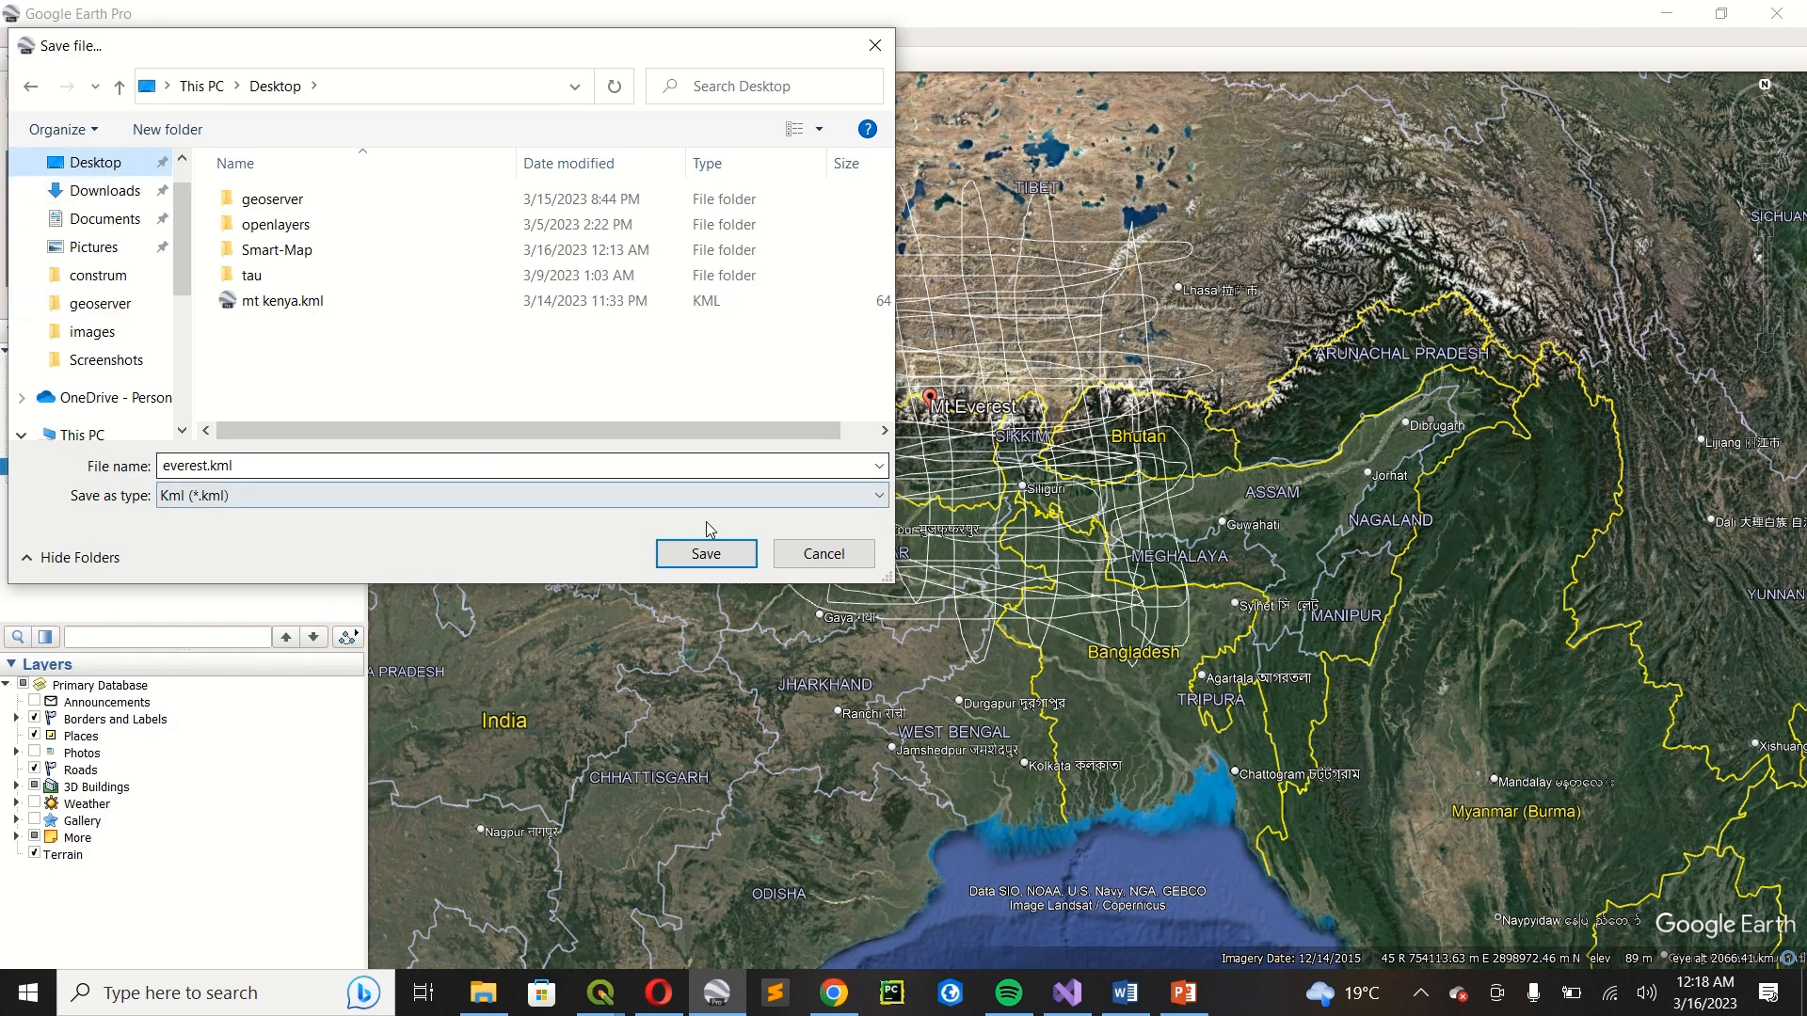
pyautogui.click(708, 553)
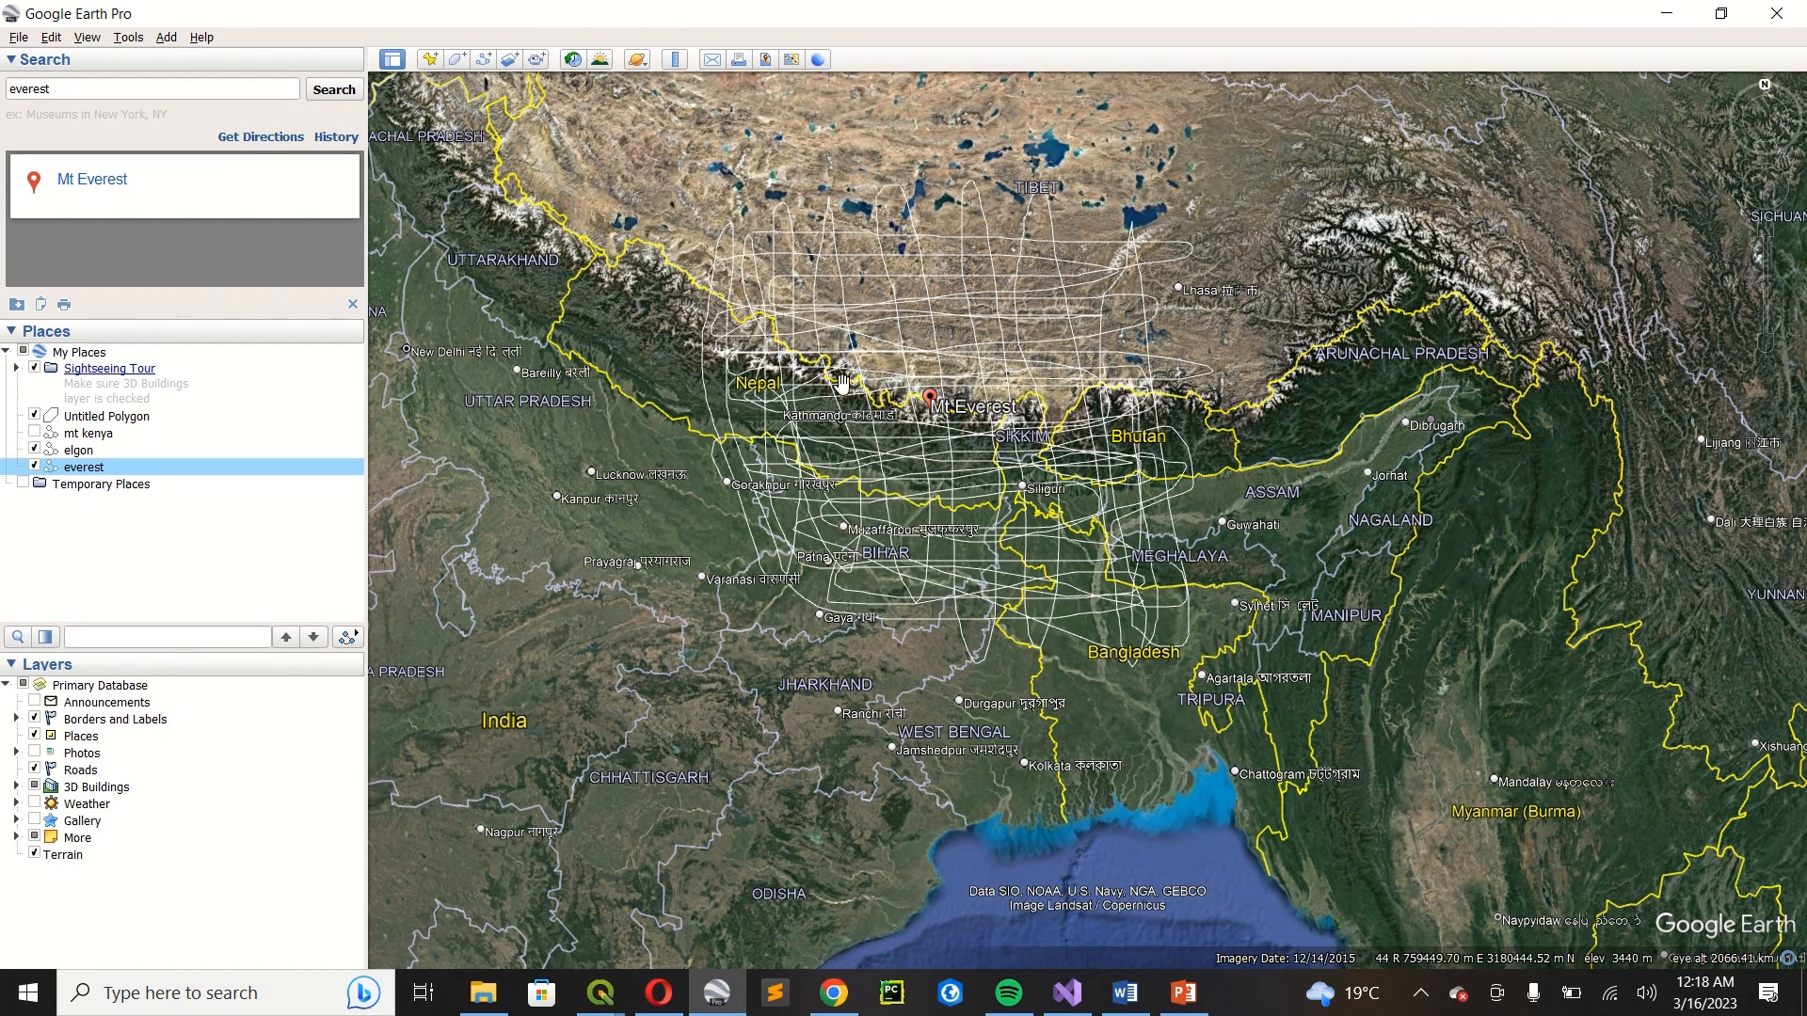
pyautogui.scroll(-2, 898, 432)
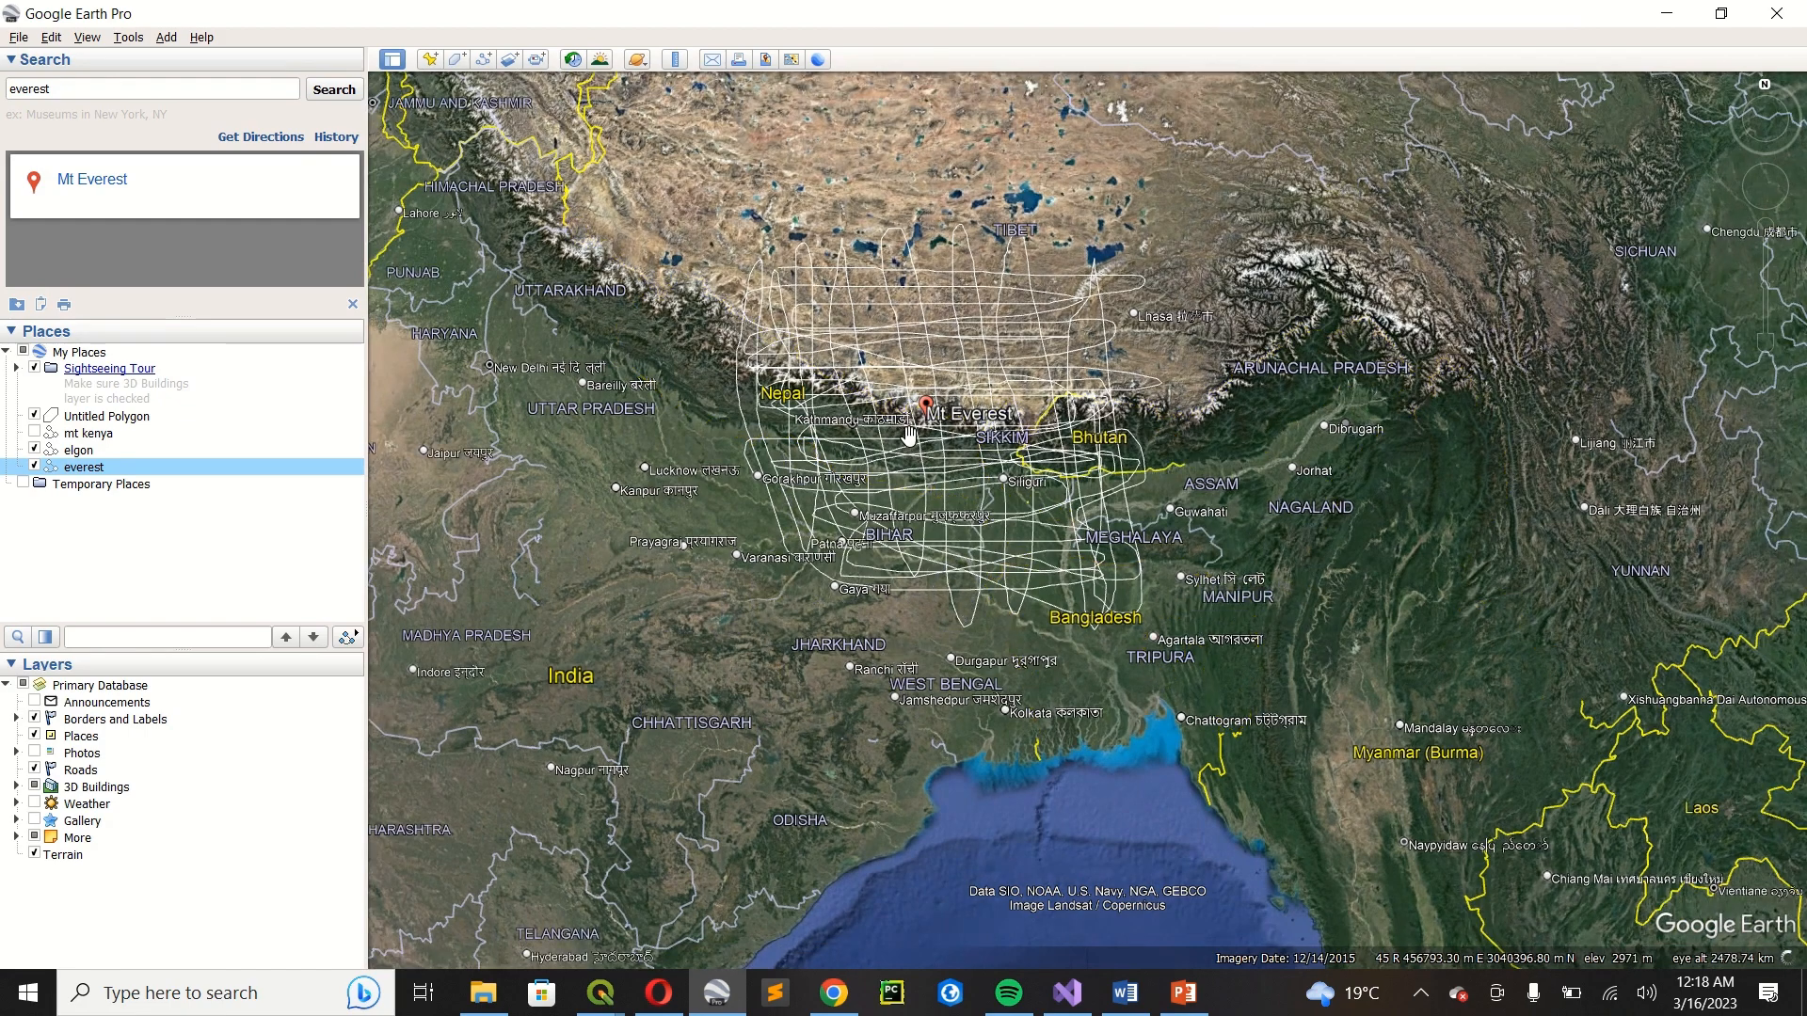
pyautogui.scroll(-3, 908, 435)
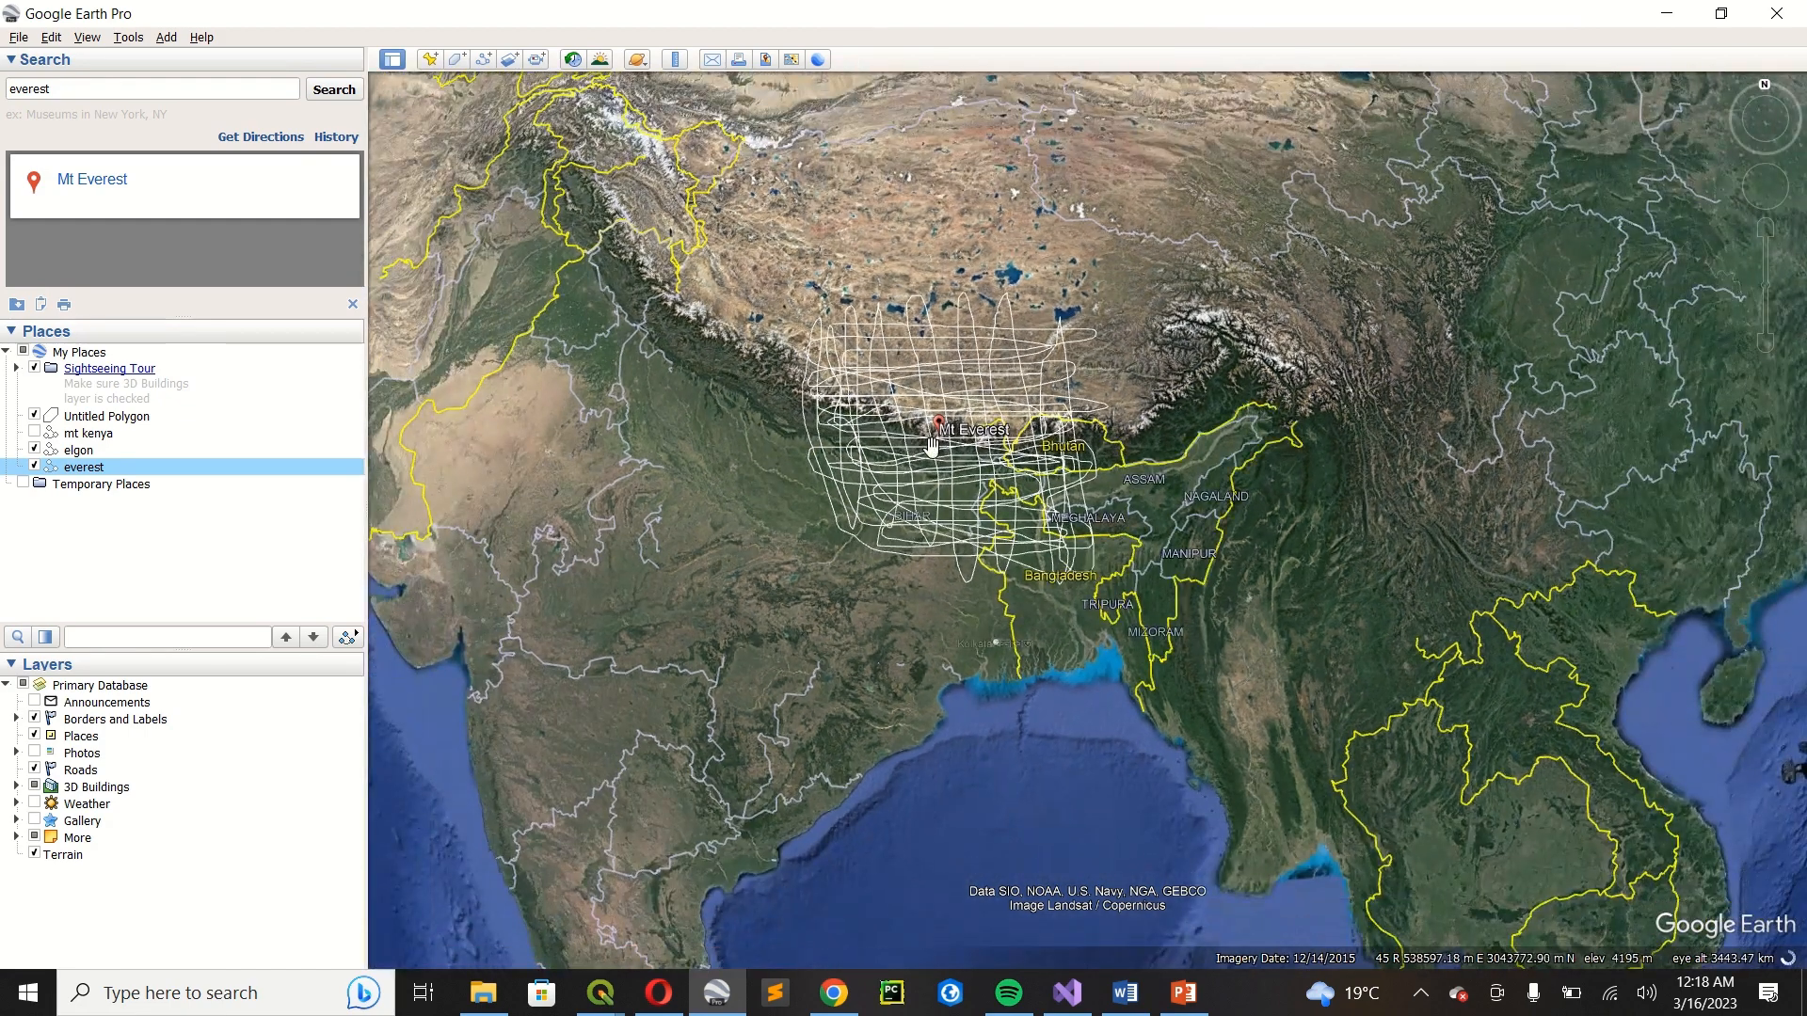
pyautogui.scroll(2, 931, 444)
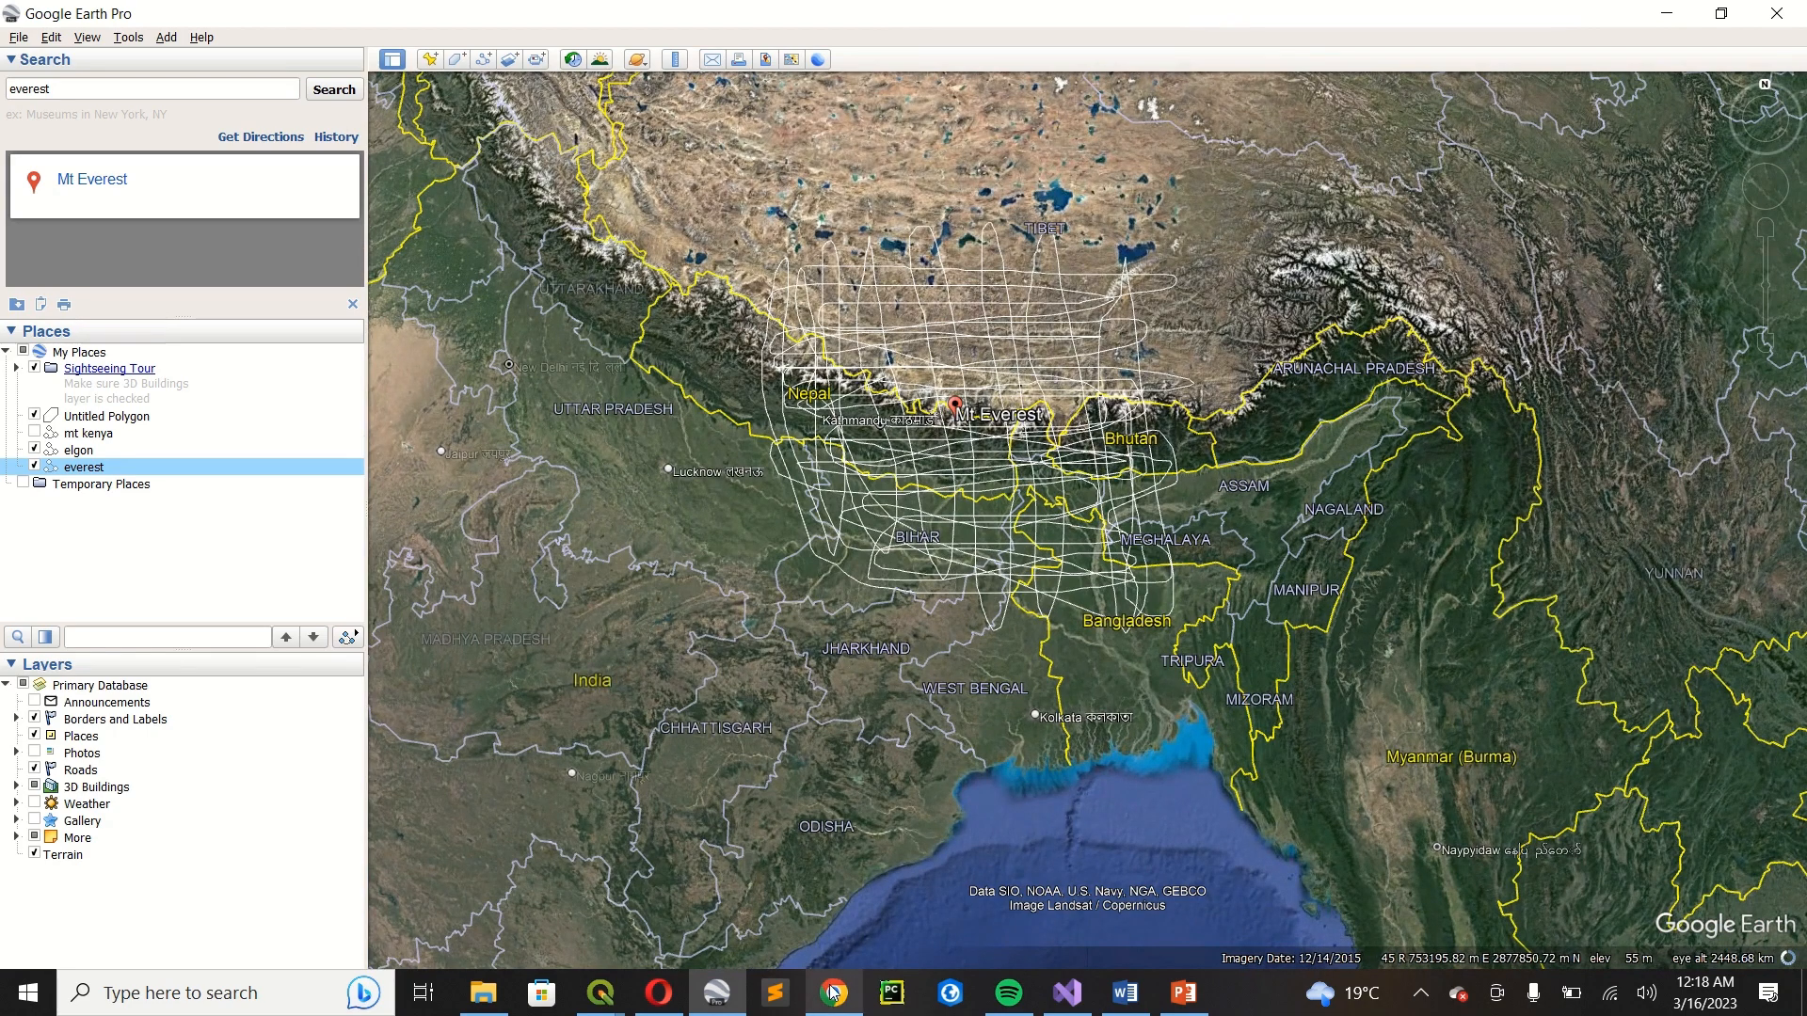
# Switch to Chrome, search for "gps visualizer/elevation" and open GPS Visualizer's page for adding DEM elevation data to coordinates.
pyautogui.moveTo(833, 993)
pyautogui.click(800, 904)
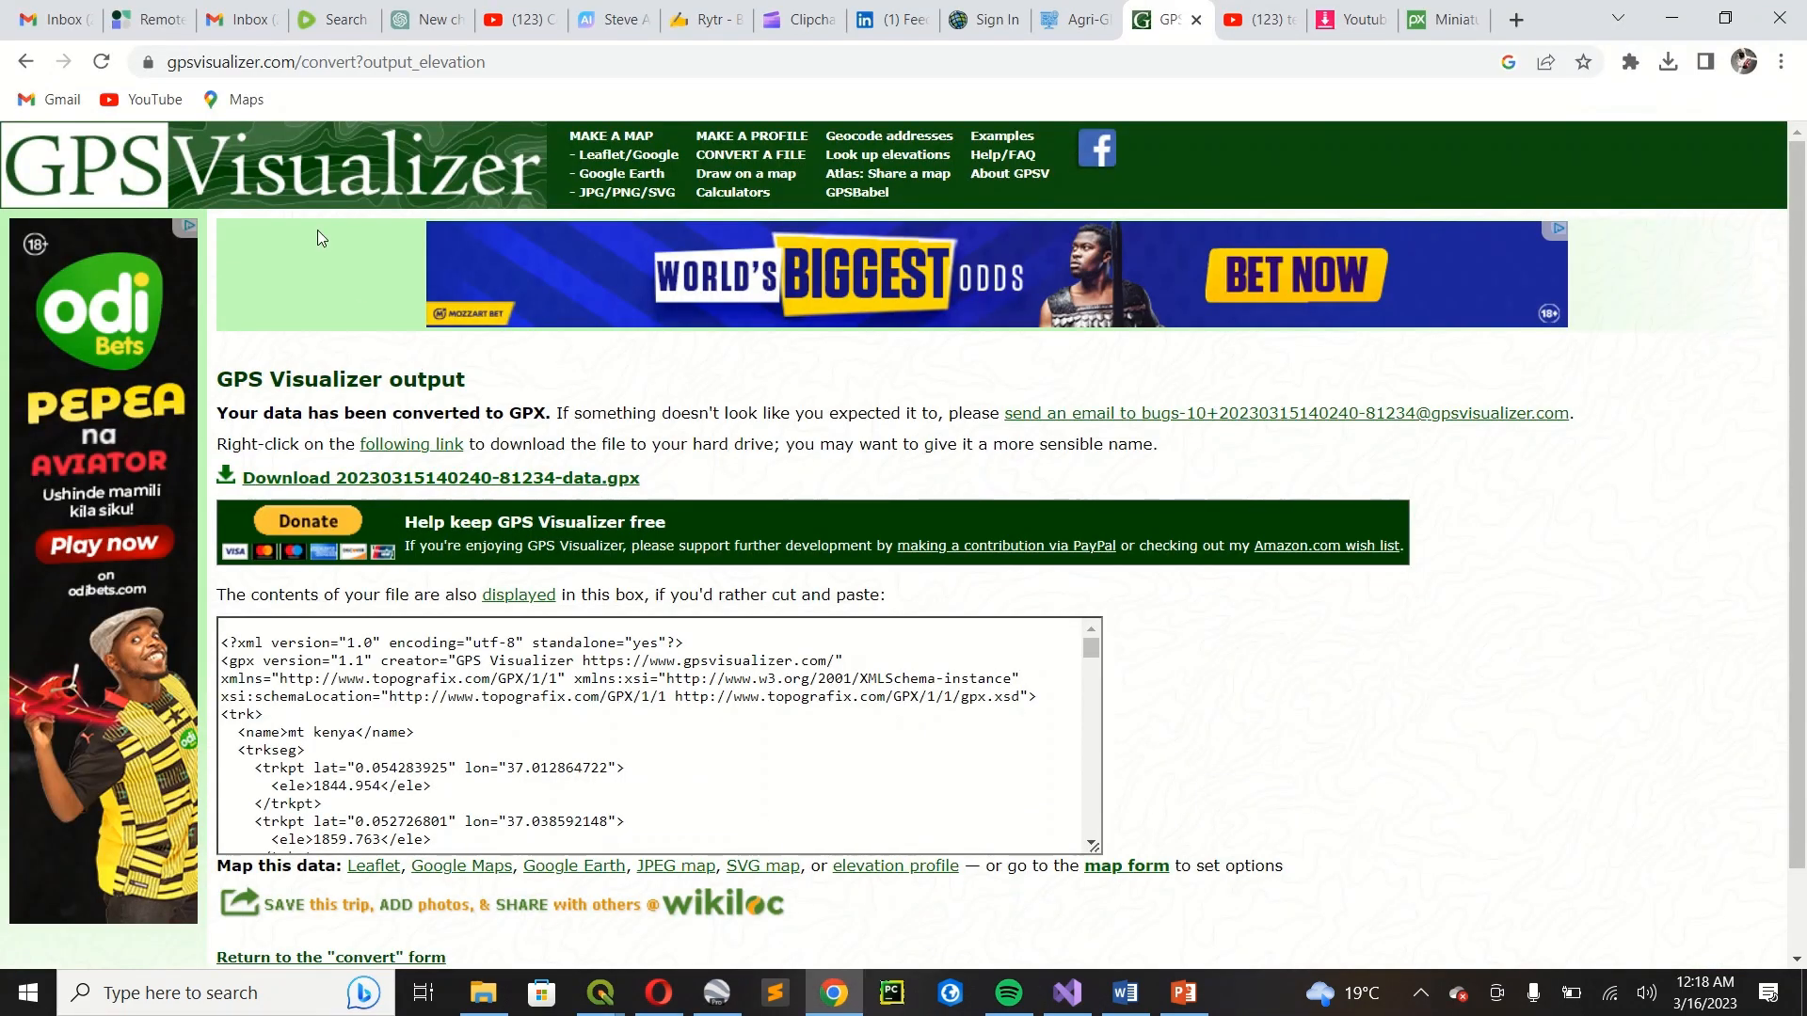
pyautogui.click(390, 70)
pyautogui.write('gps')
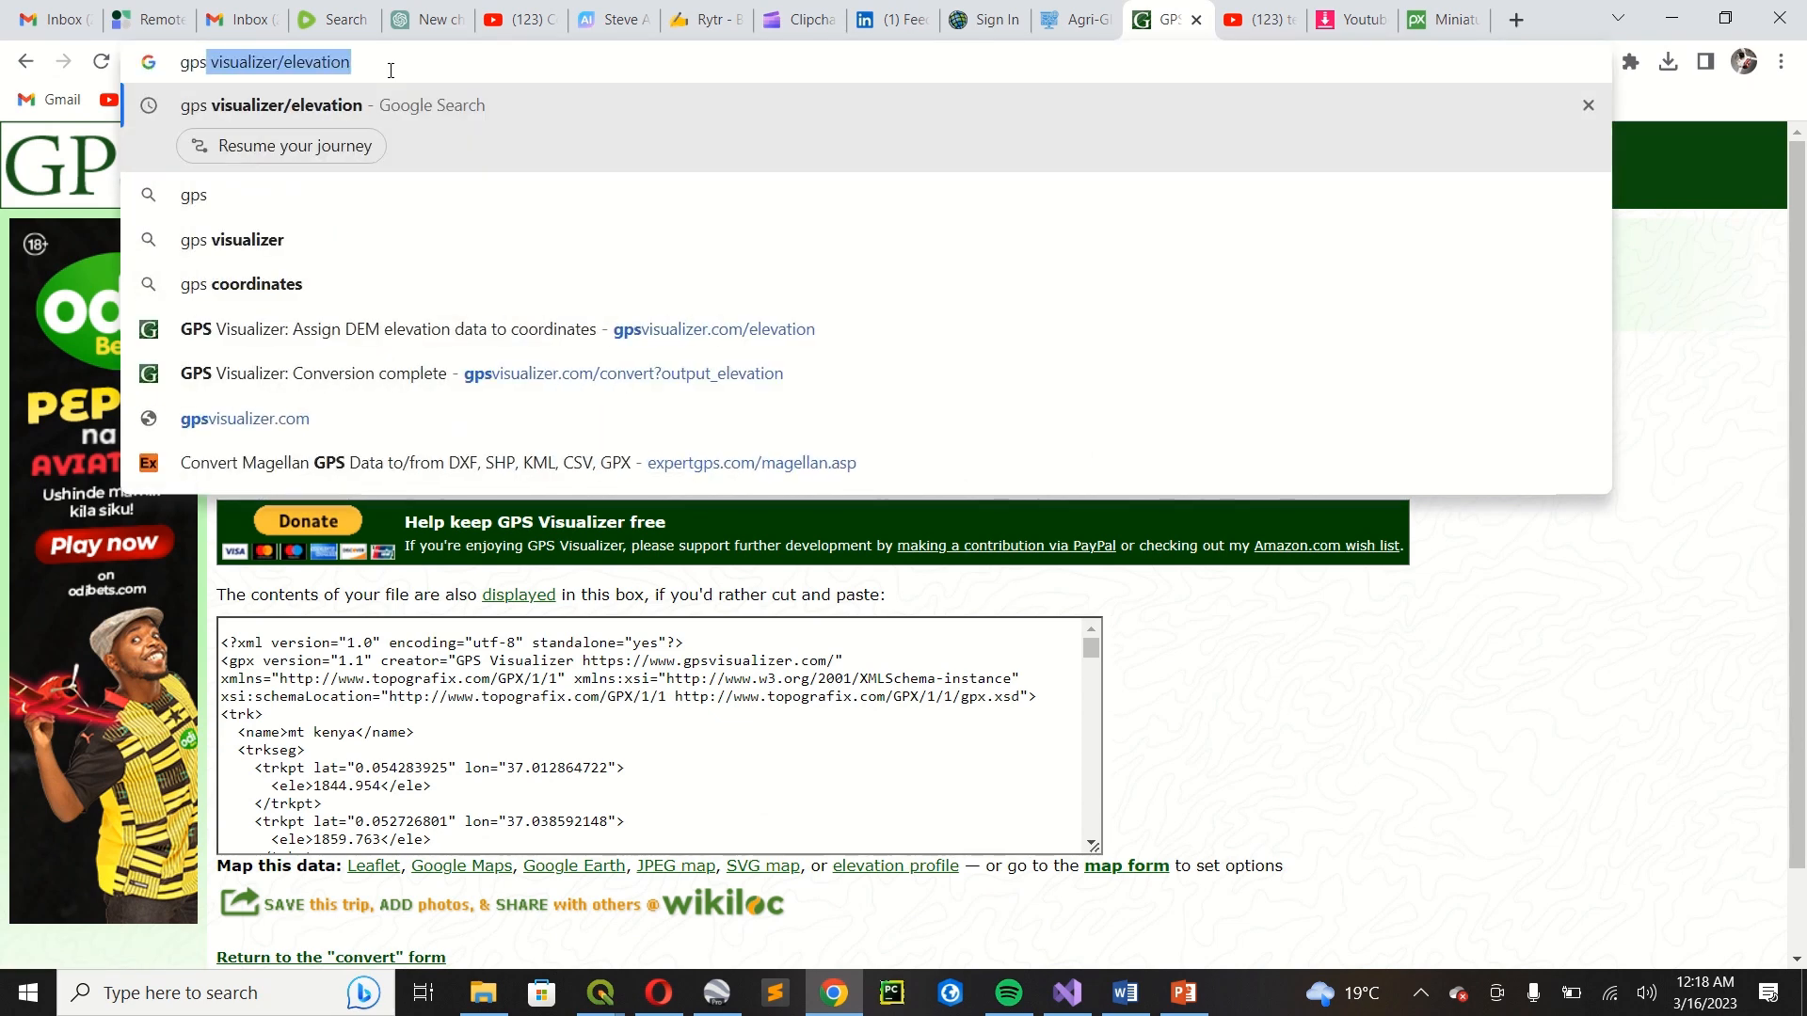
pyautogui.click(400, 111)
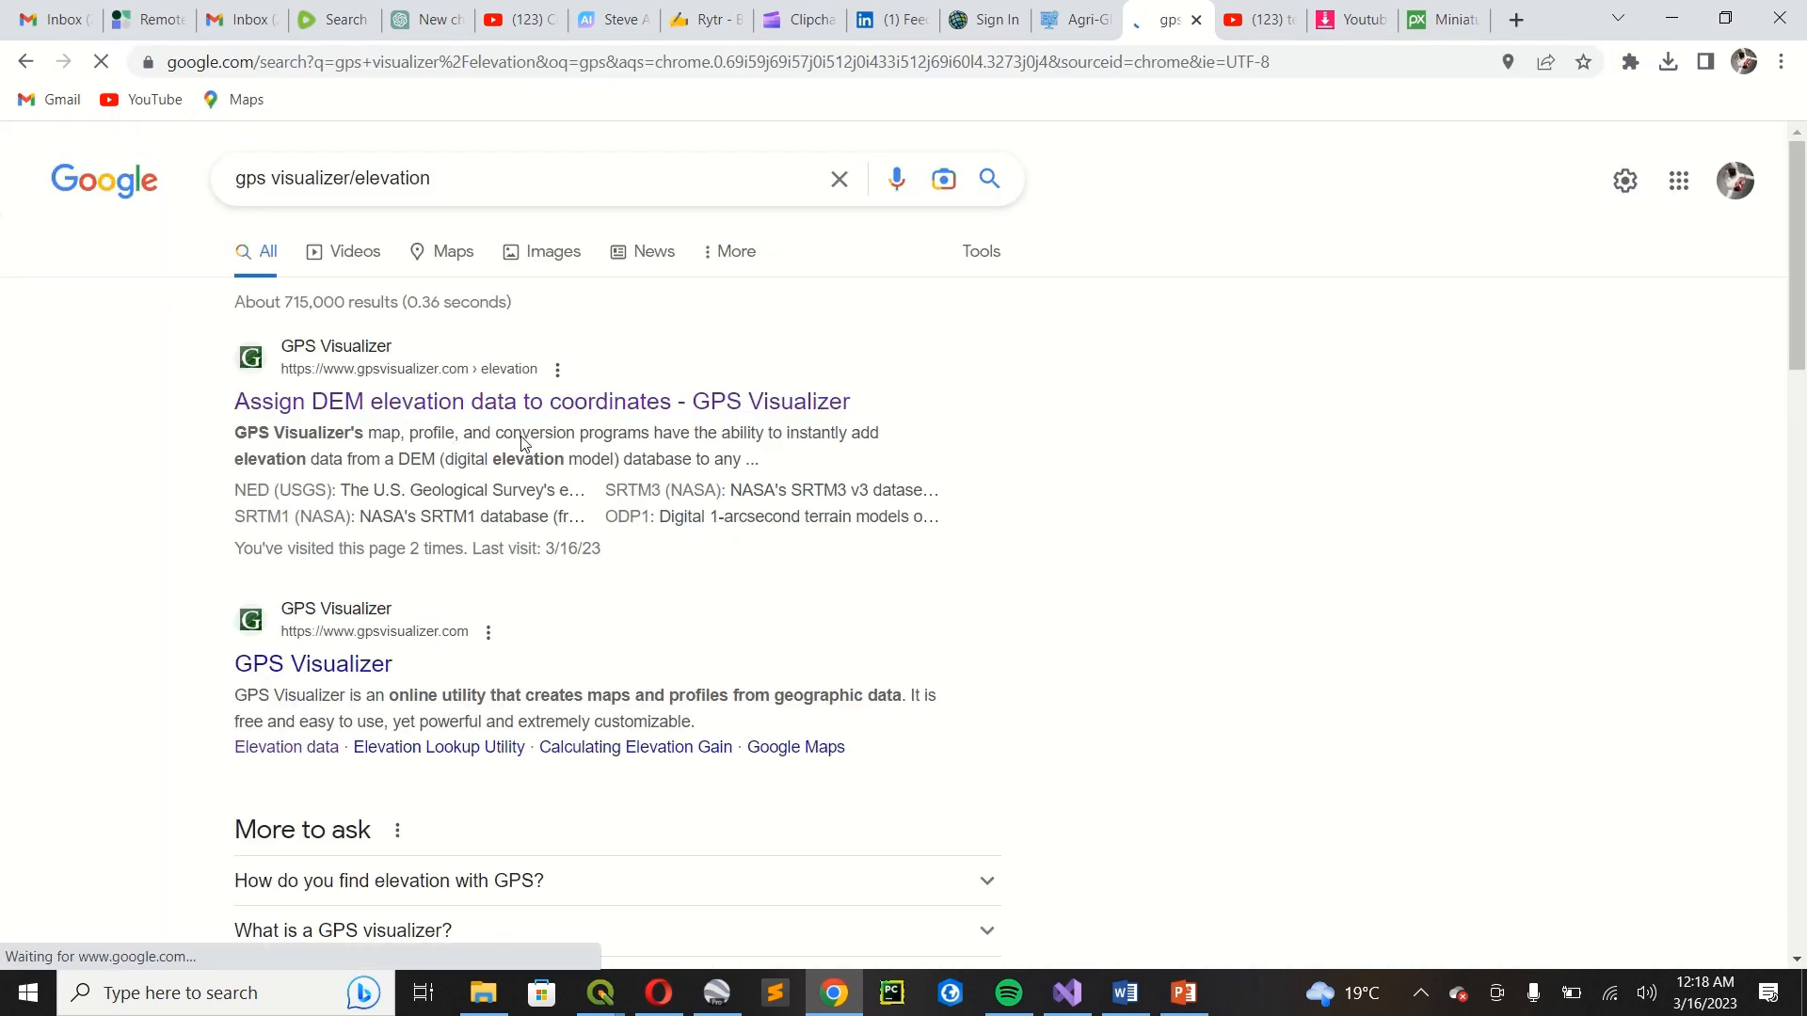
pyautogui.scroll(-2, 542, 473)
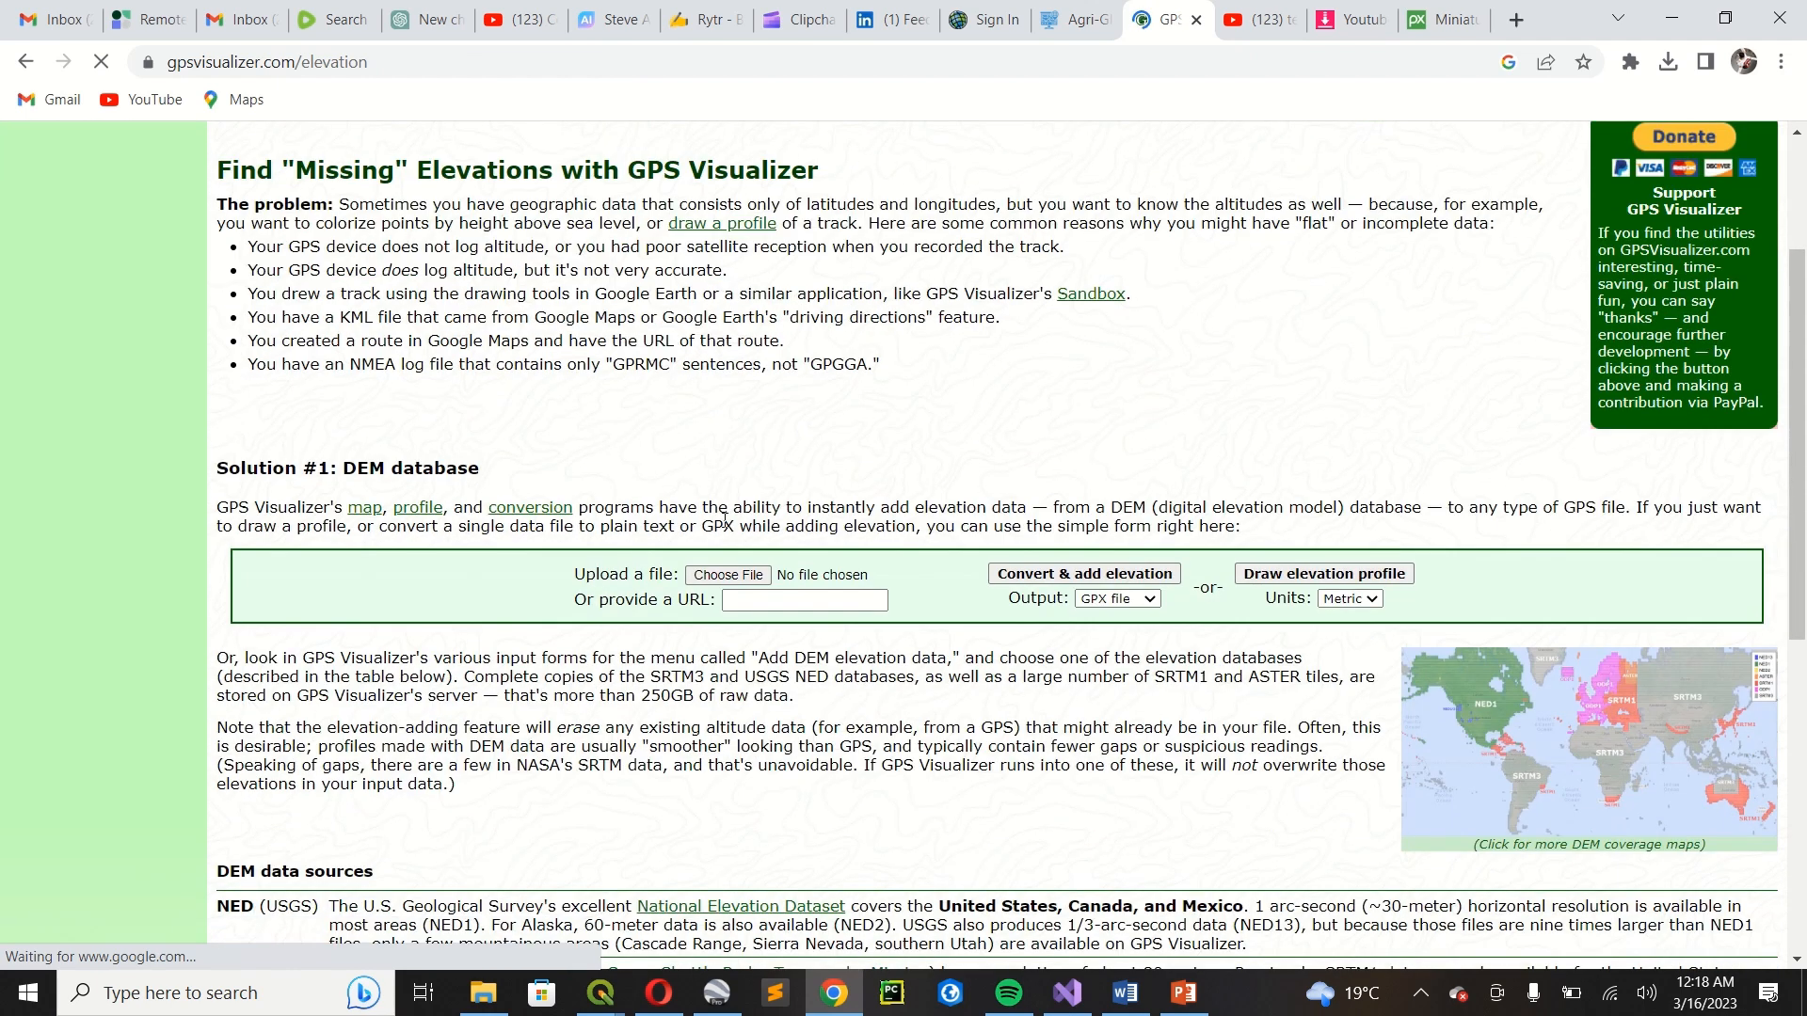
# Upload everest.kml from the Desktop, convert it to a GPX file with added elevation, and download the result.
pyautogui.click(737, 578)
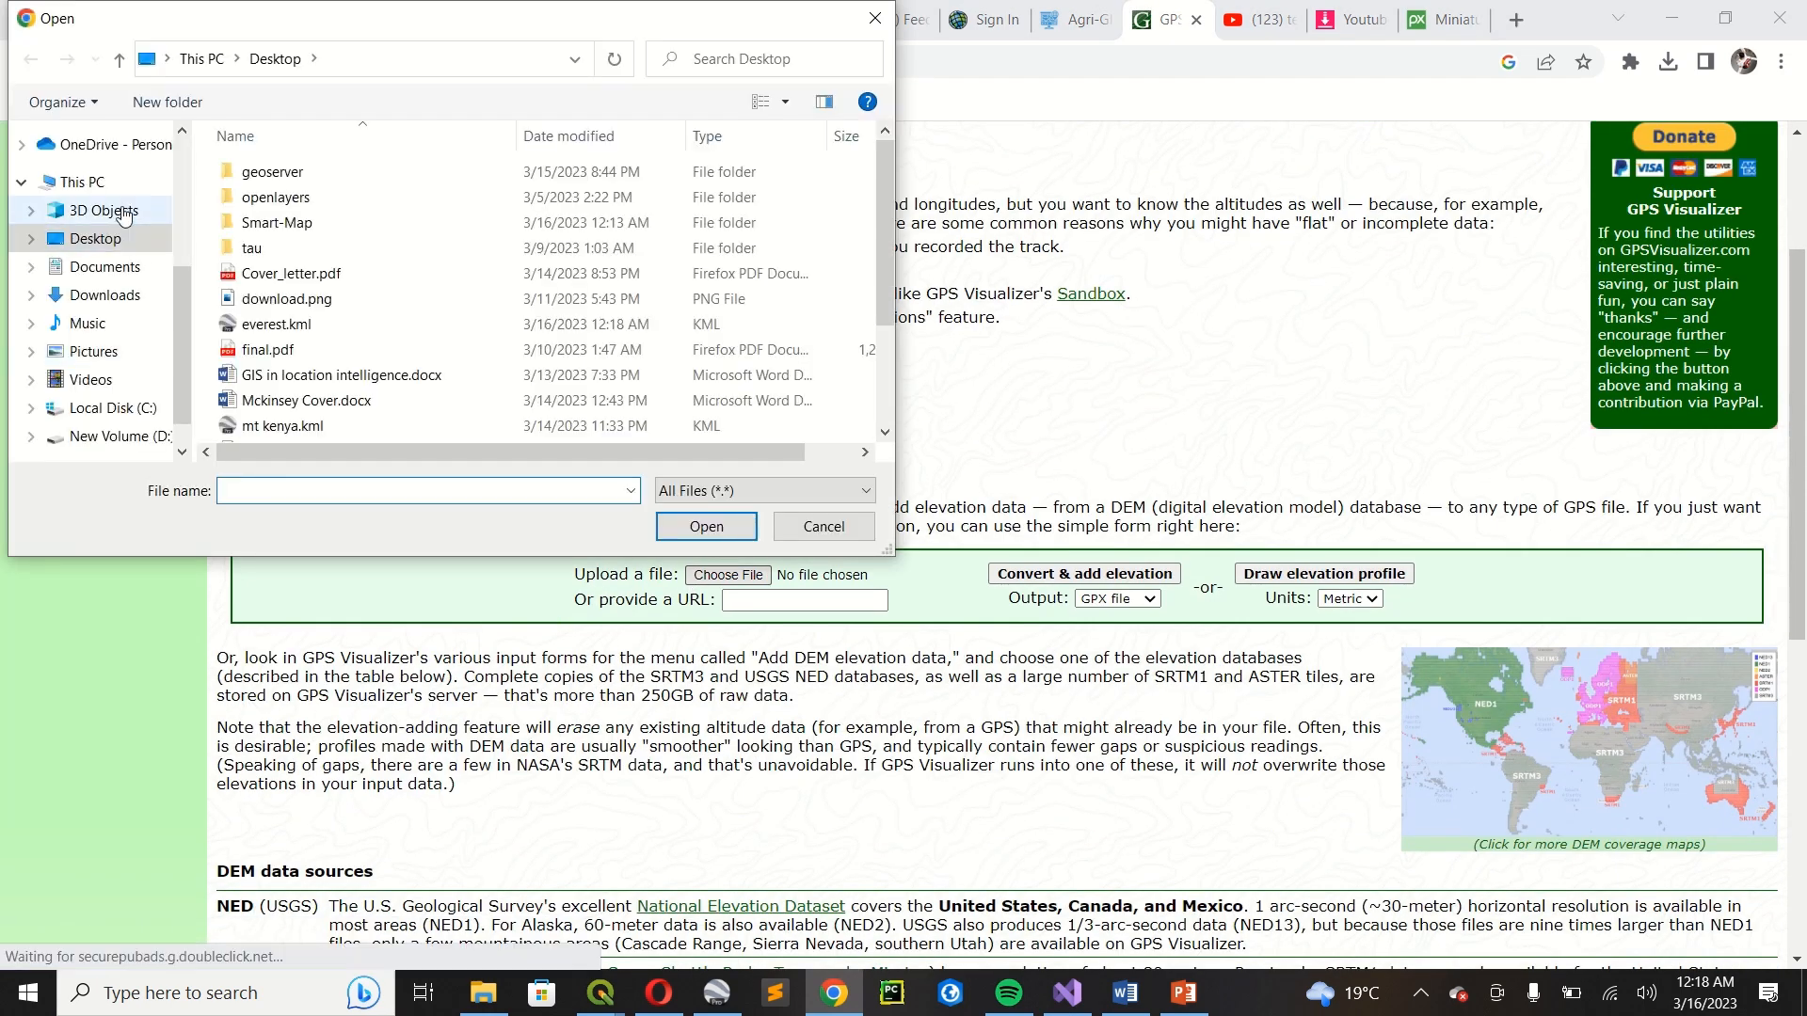
pyautogui.click(353, 323)
pyautogui.click(691, 529)
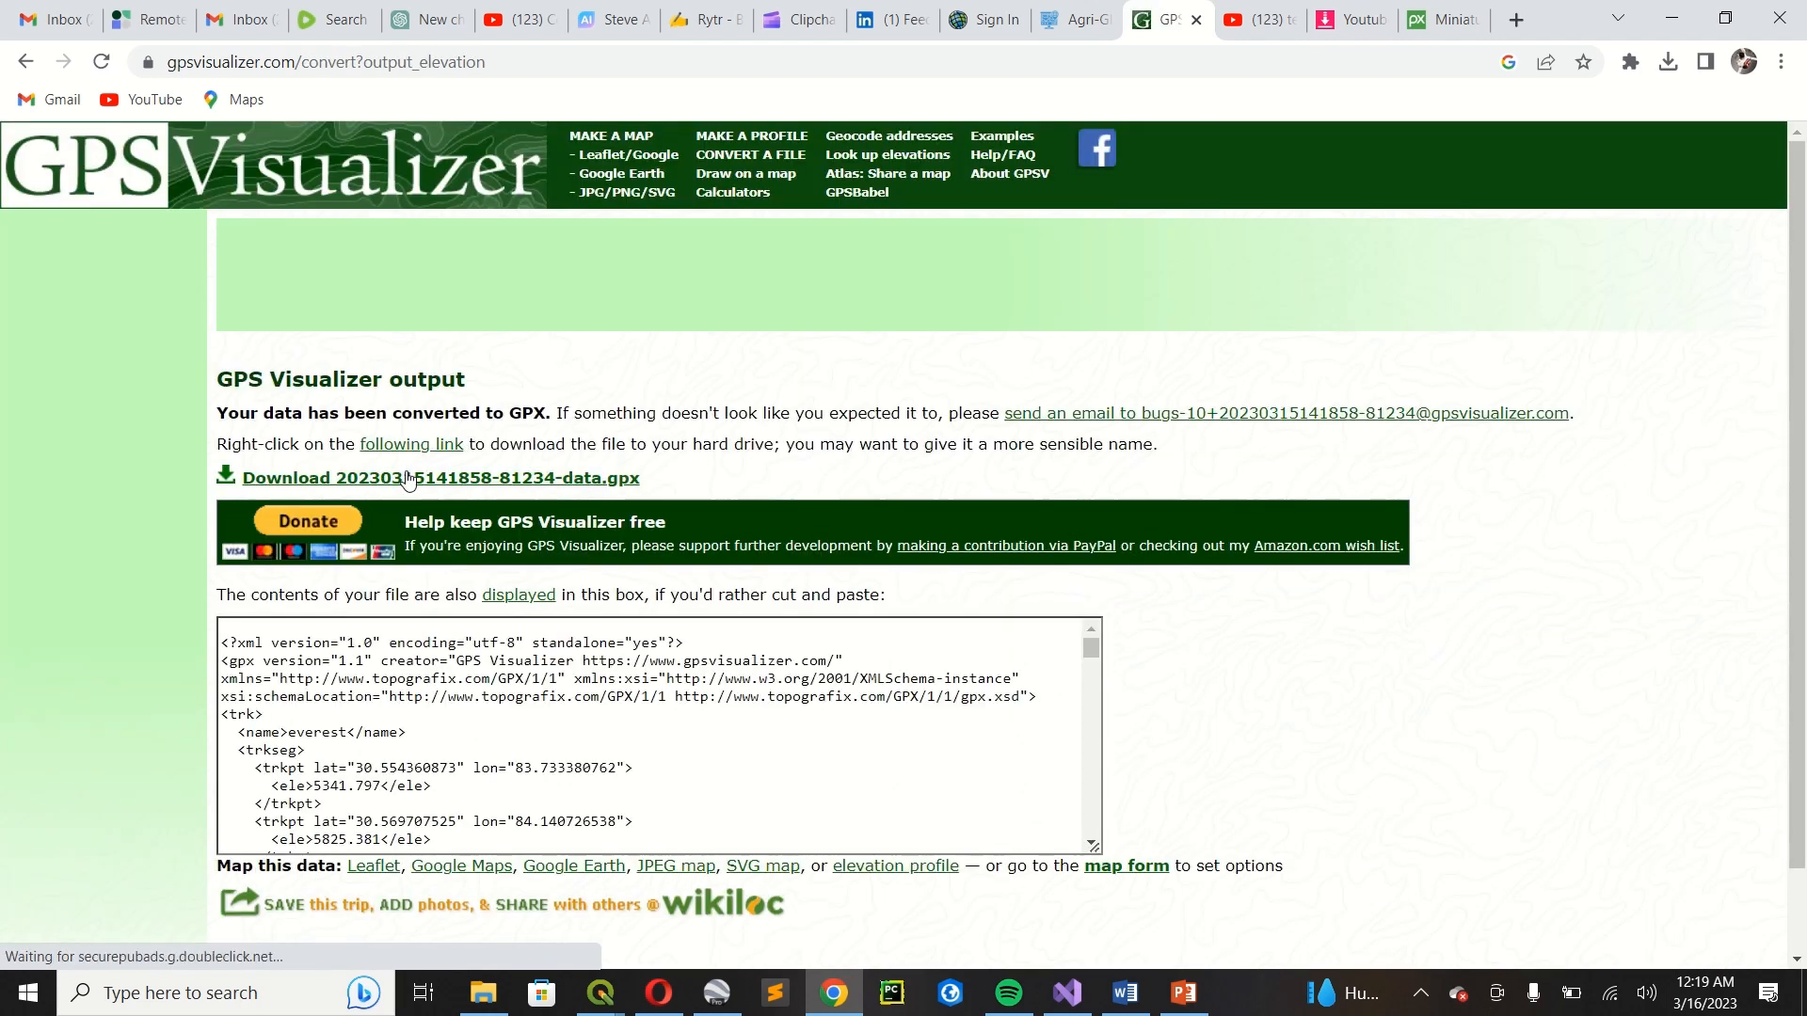
pyautogui.click(449, 487)
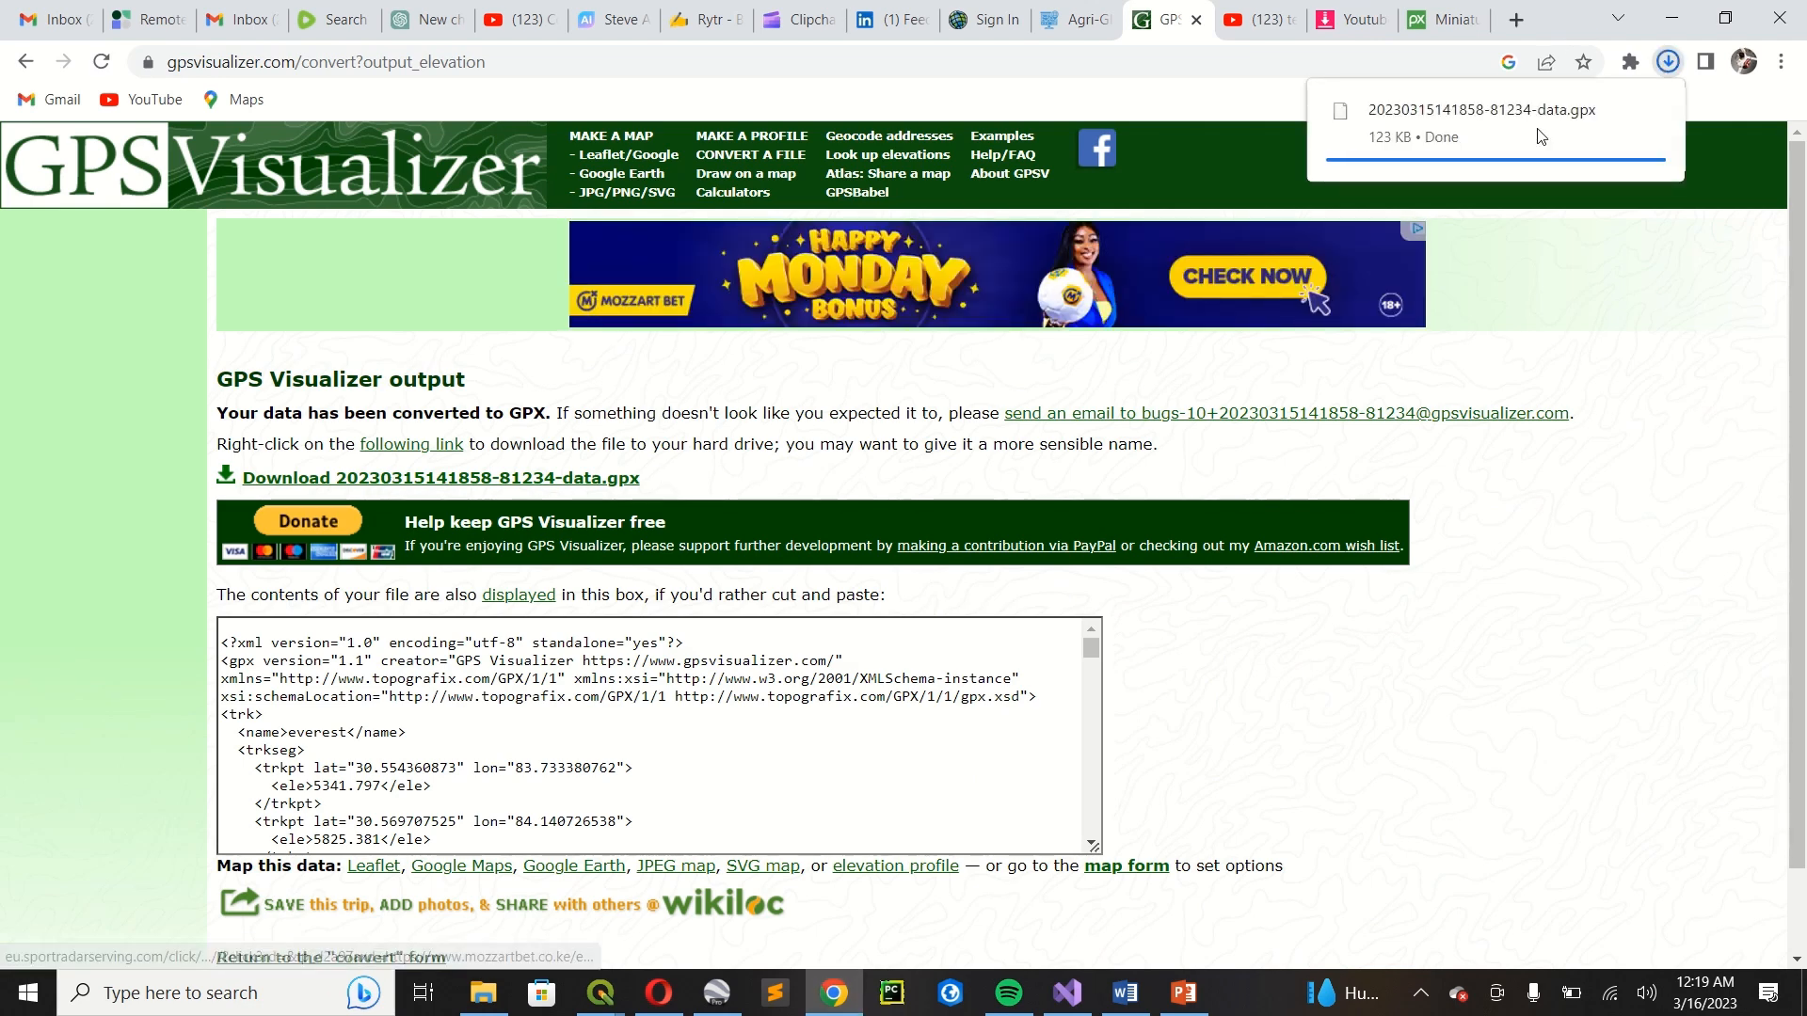
pyautogui.click(1434, 122)
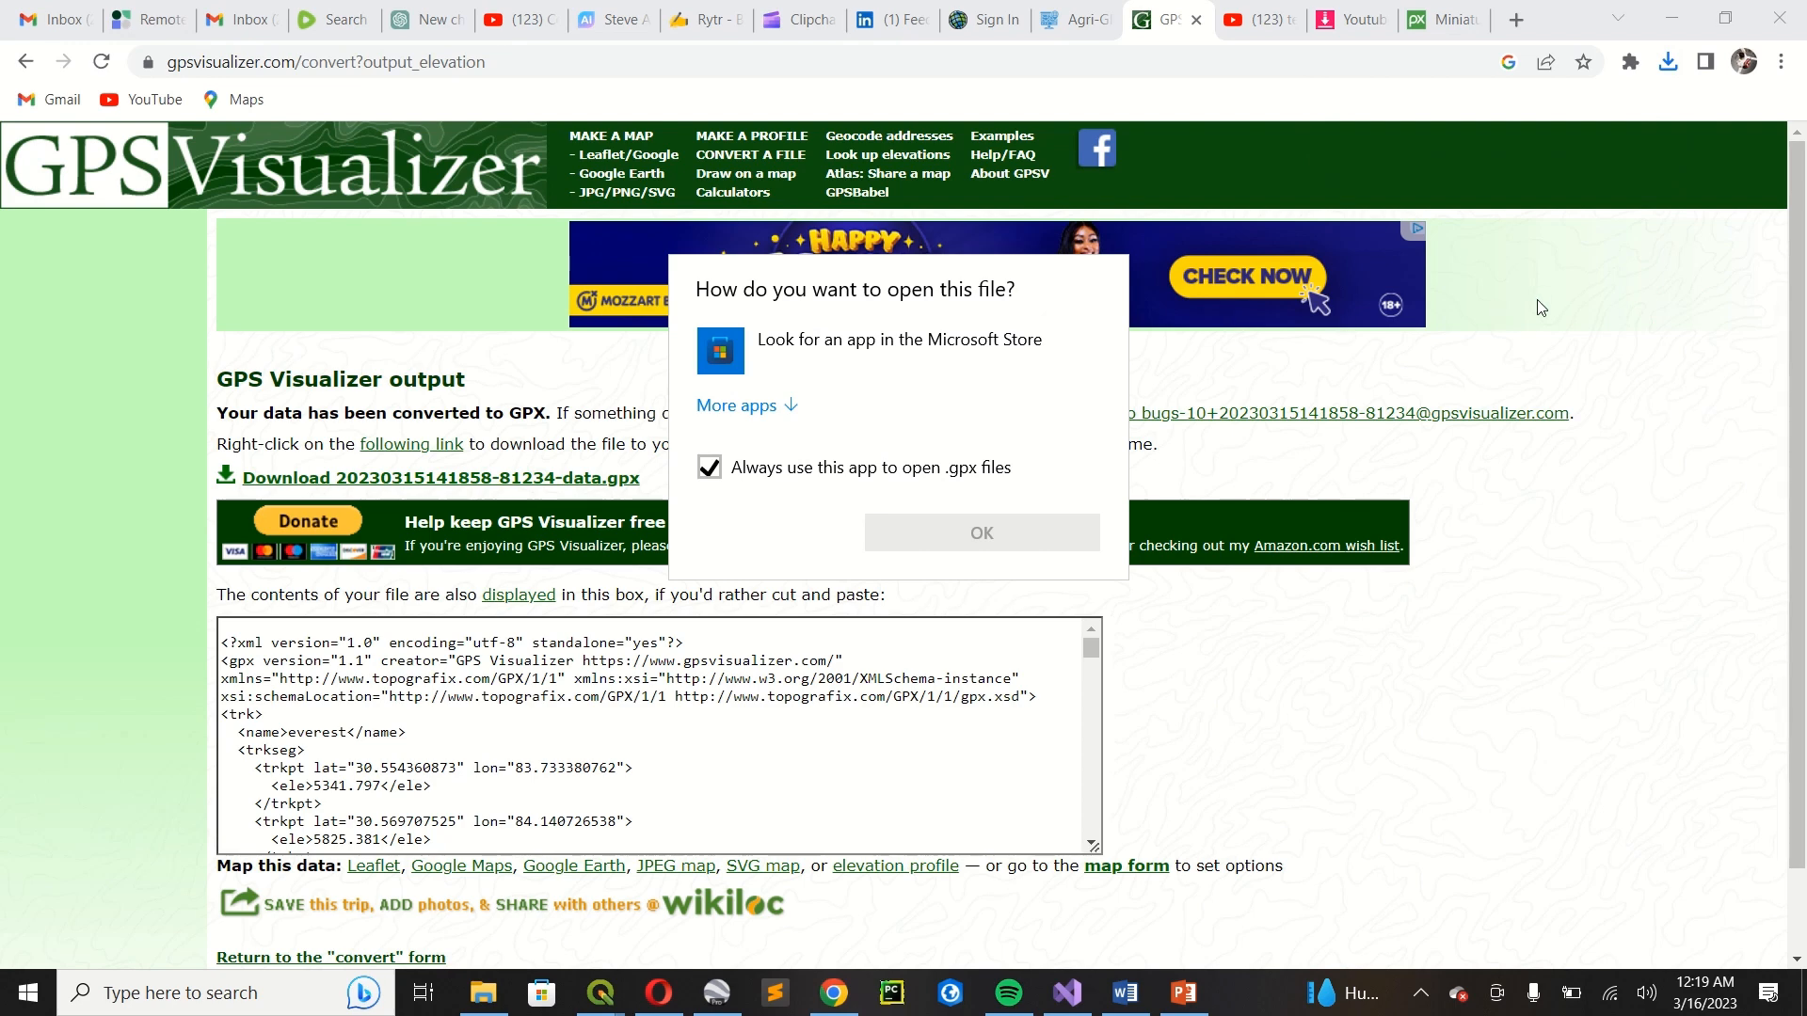
pyautogui.click(1524, 331)
# Rename the newly downloaded GPX file in the Downloads folder as everest.gpx.
pyautogui.click(482, 993)
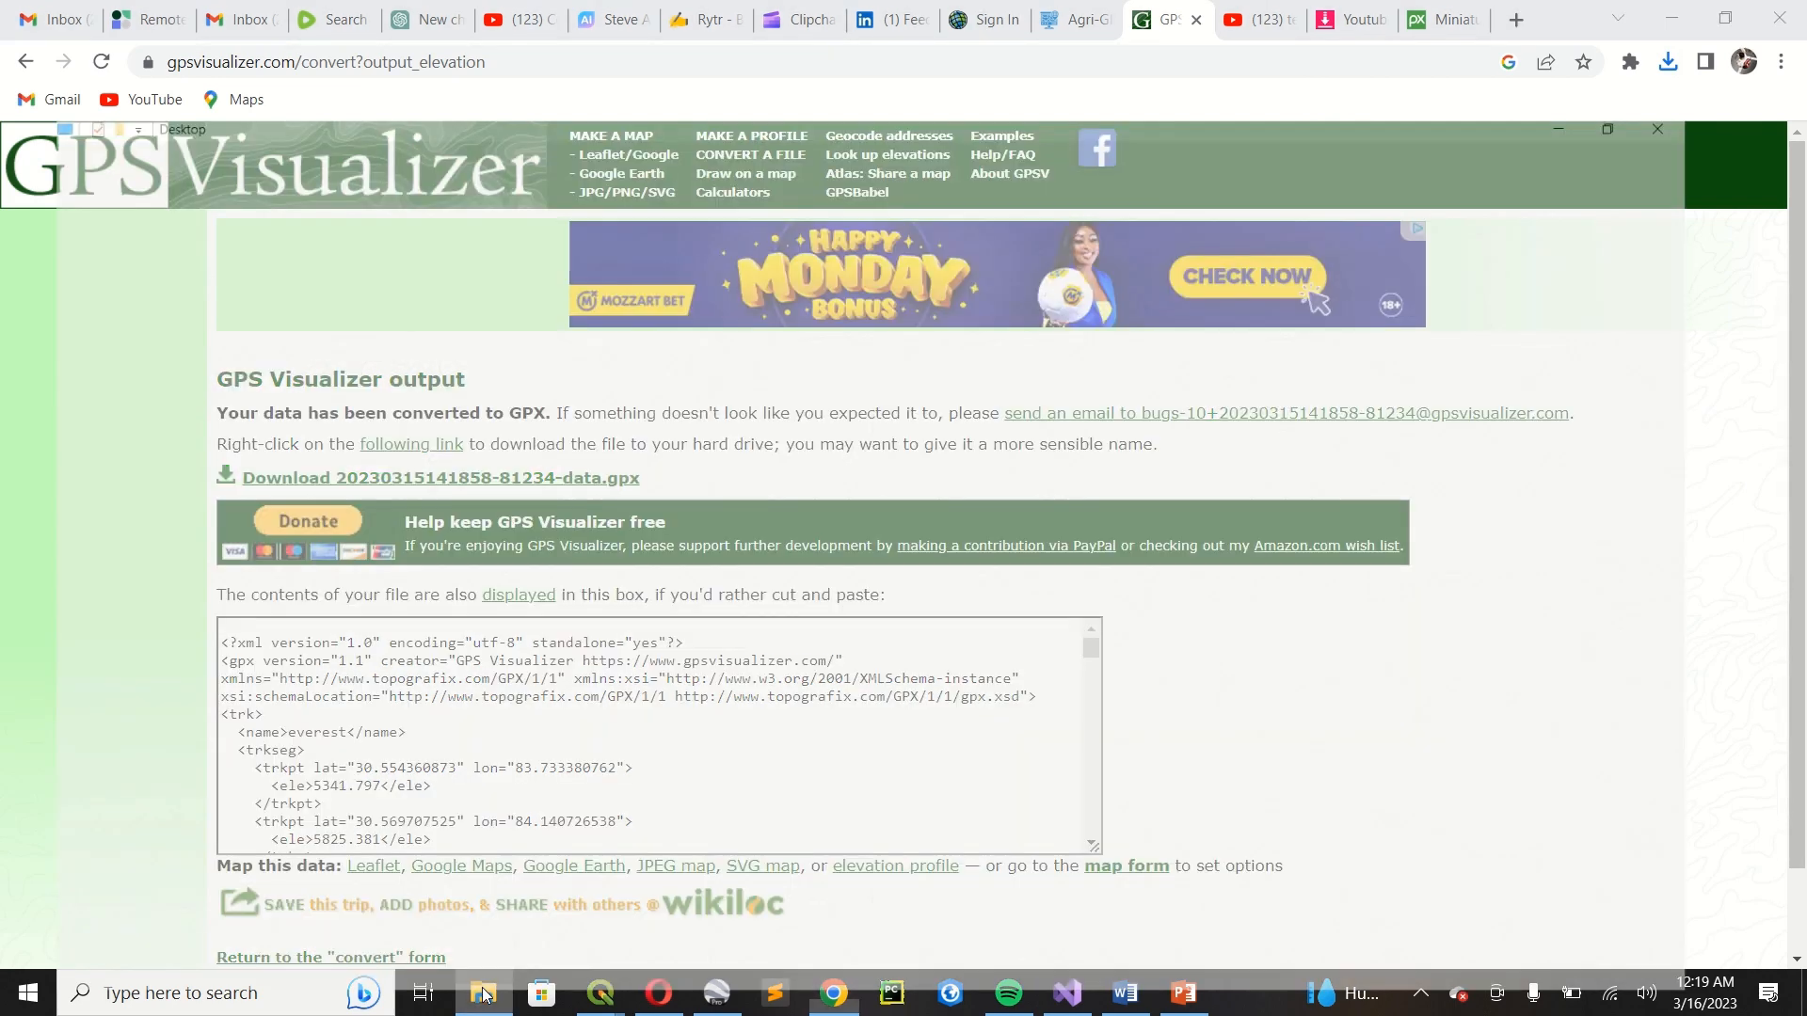
pyautogui.click(131, 301)
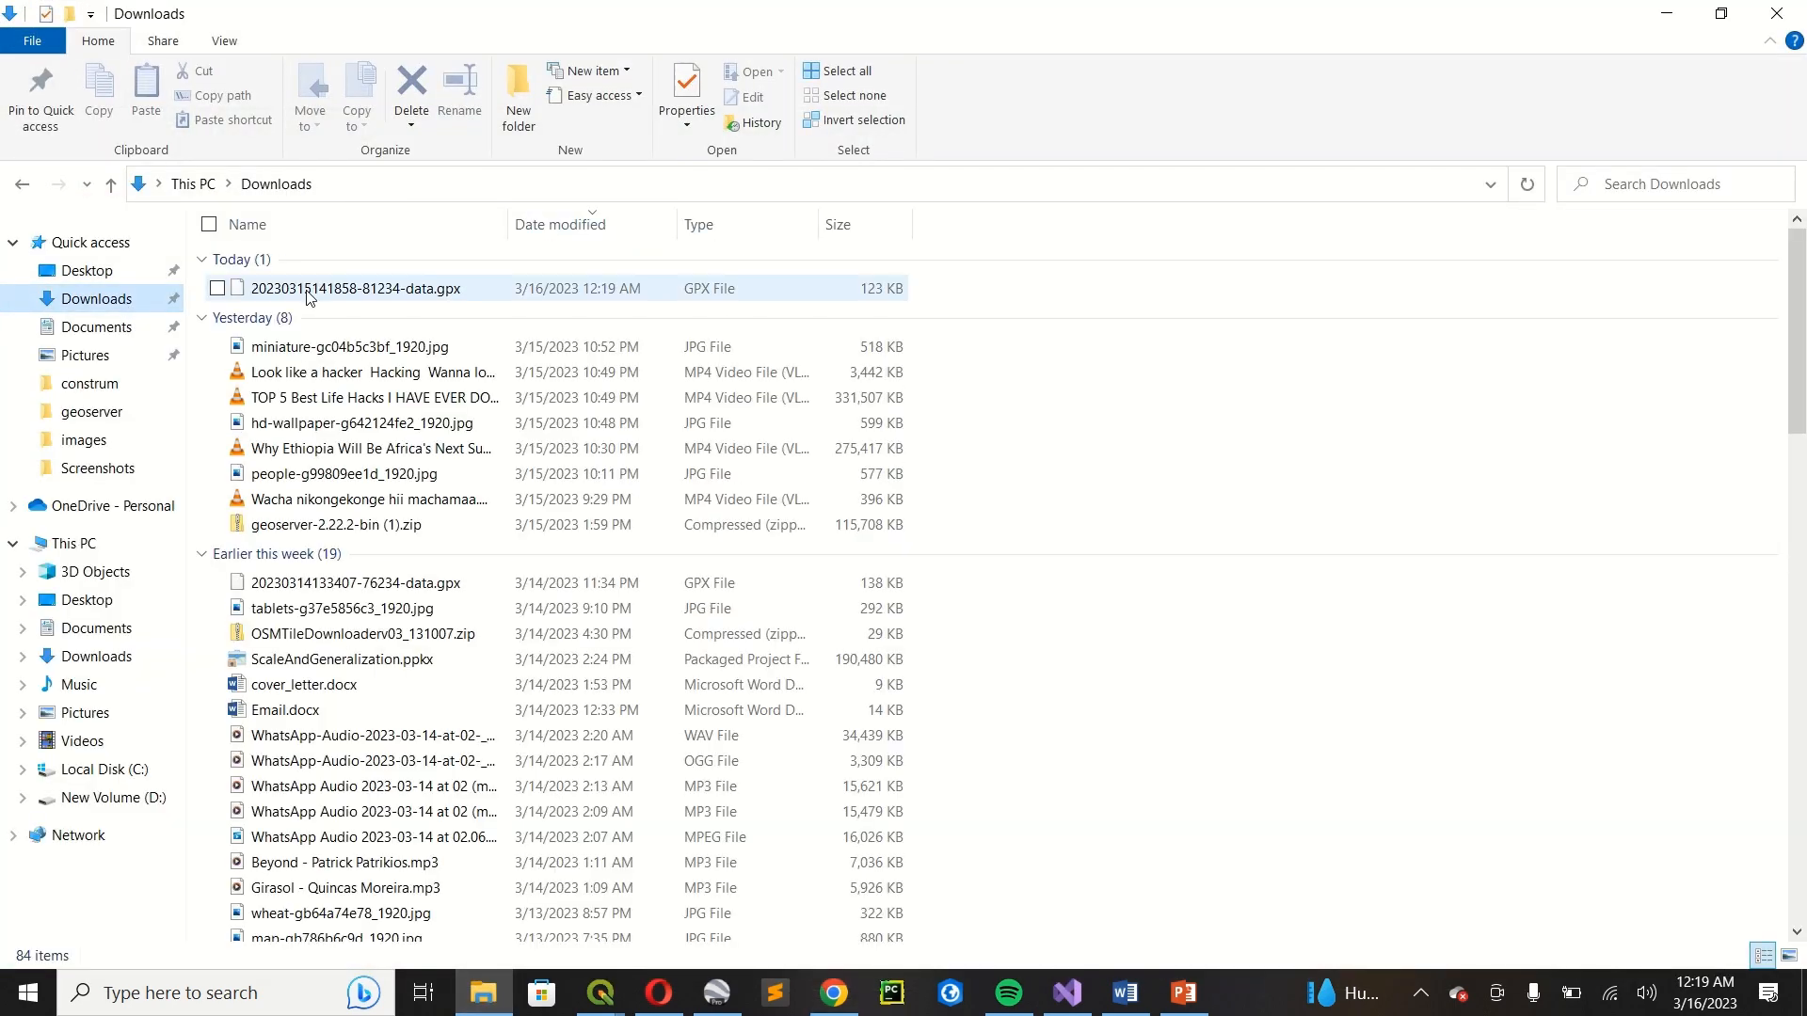
pyautogui.click(311, 296)
pyautogui.rightClick(310, 295)
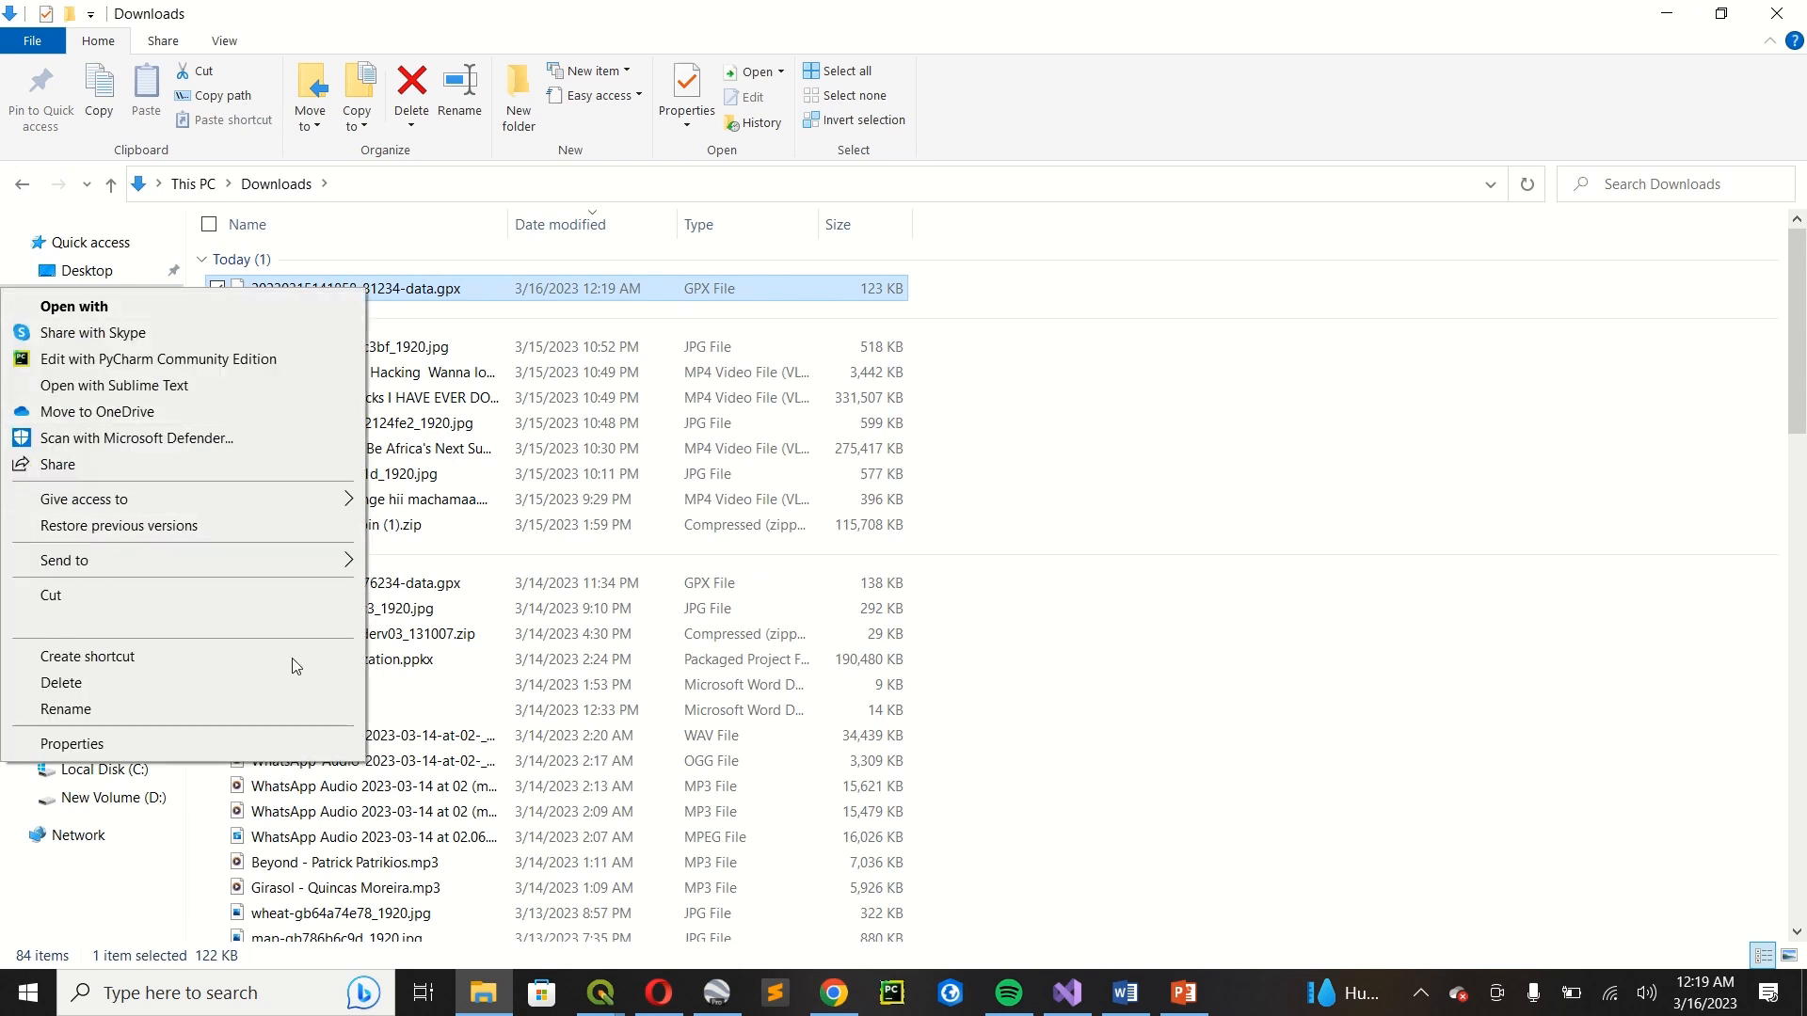
pyautogui.click(229, 711)
pyautogui.write('everest.gpx')
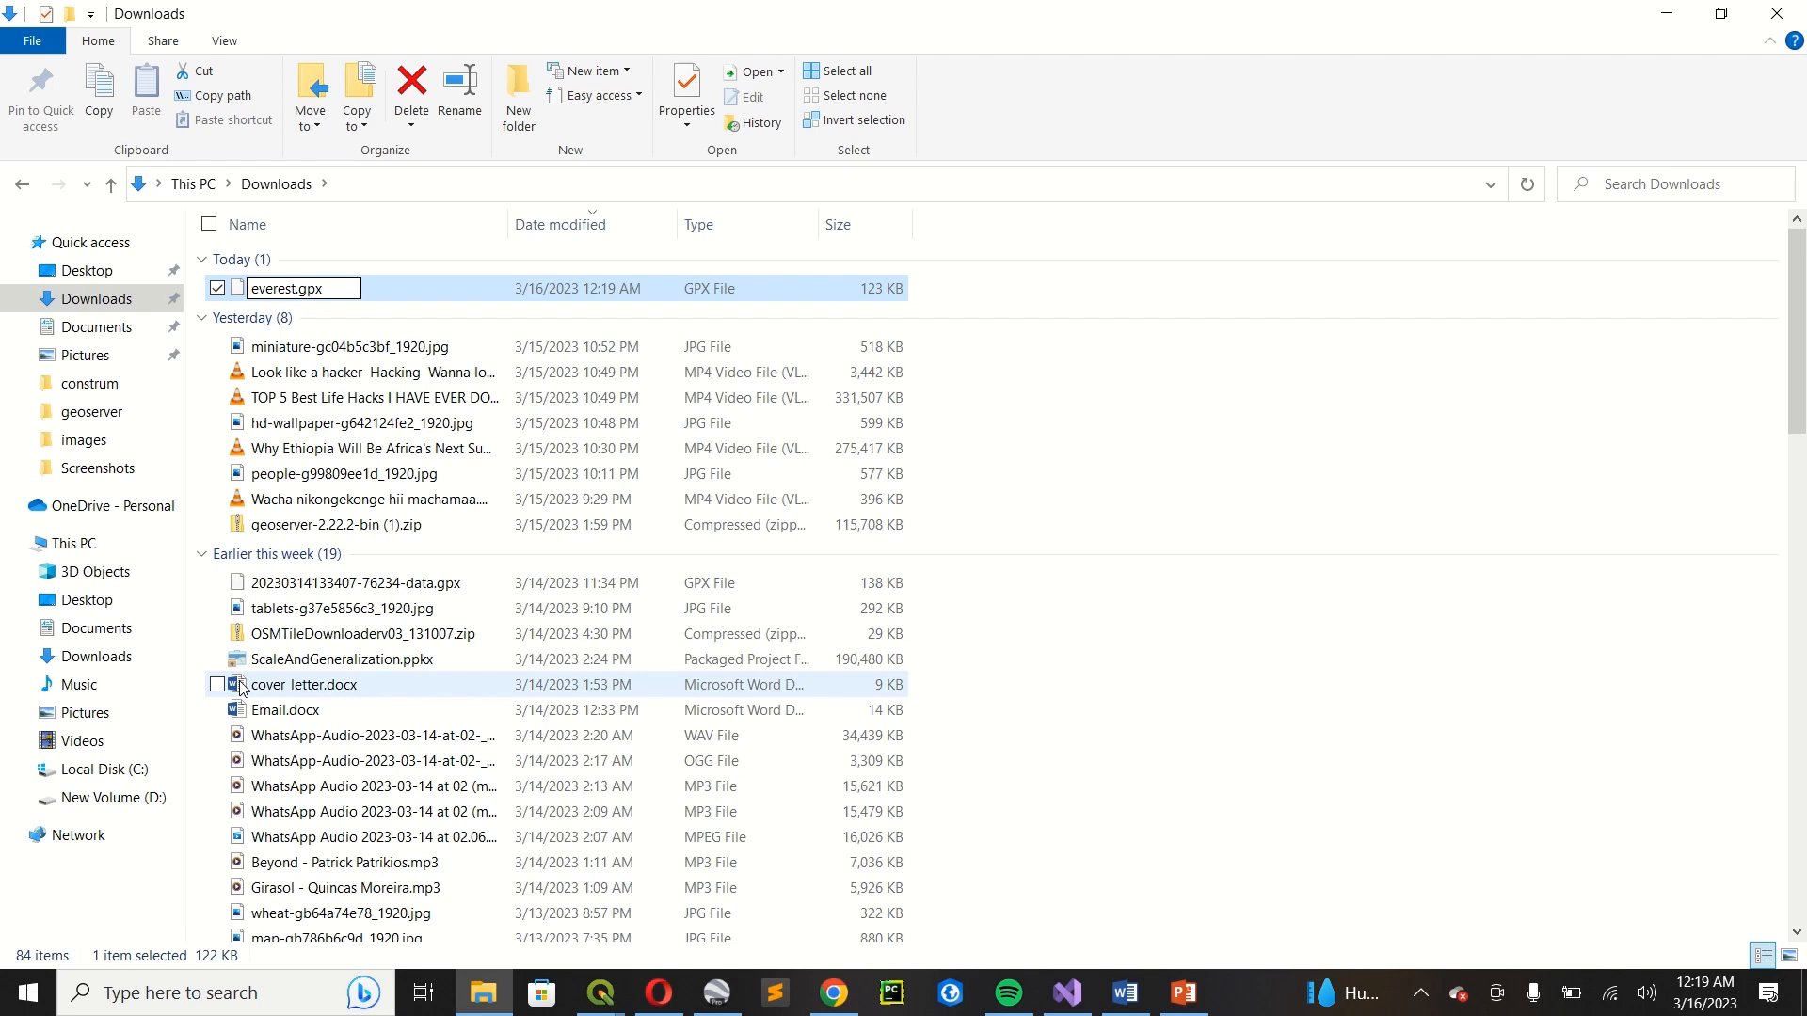
pyautogui.press('Return')
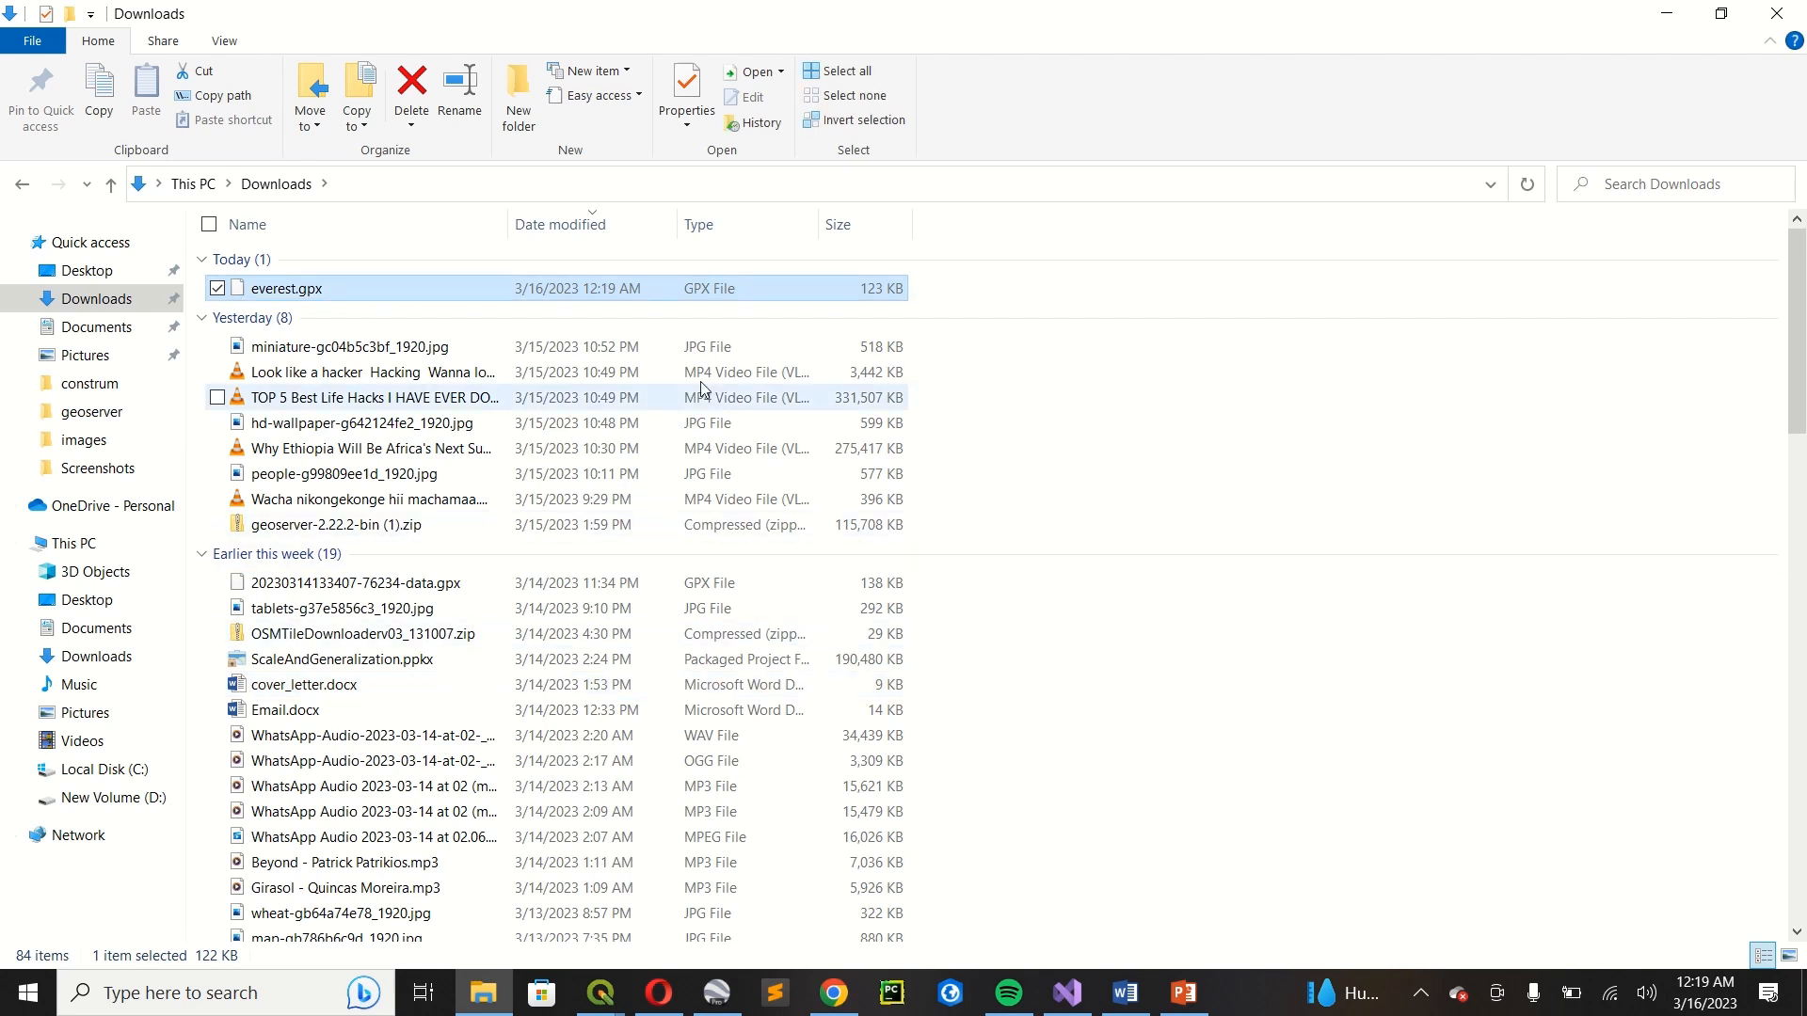
# Copy everest.gpx from the Downloads folder to the Desktop.
pyautogui.rightClick(679, 293)
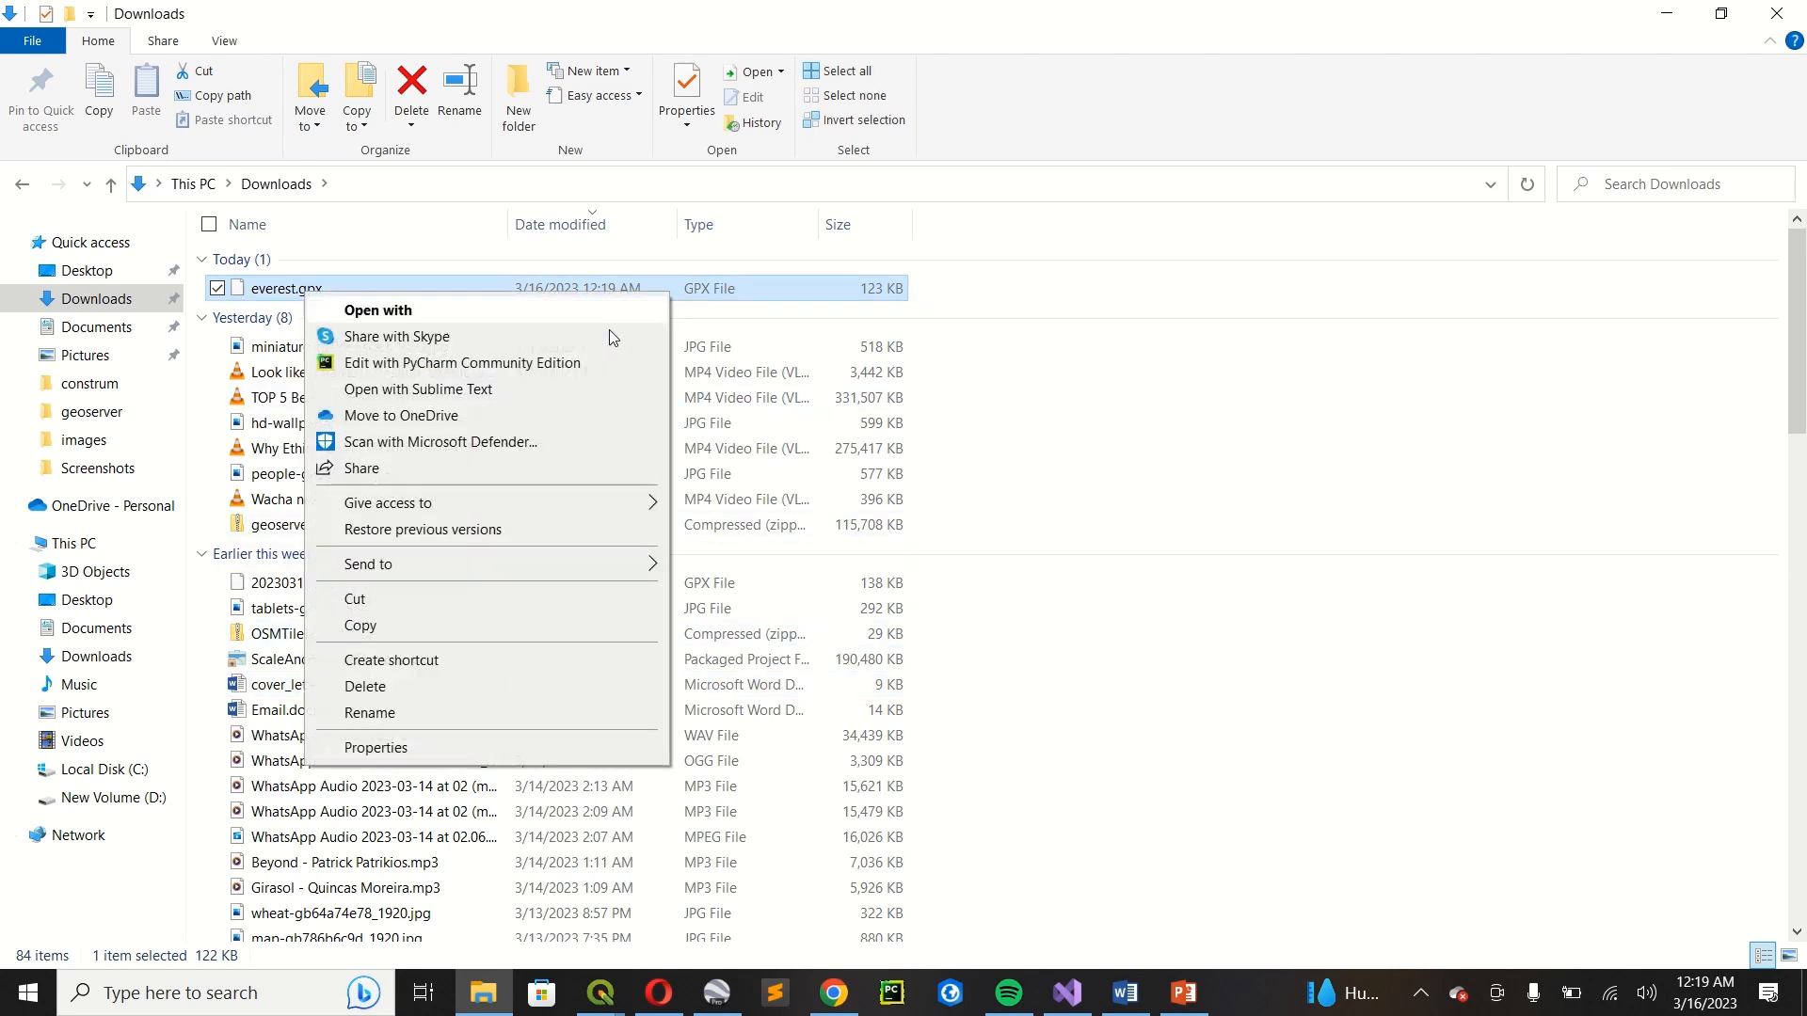
pyautogui.click(461, 621)
pyautogui.click(94, 273)
pyautogui.rightClick(95, 273)
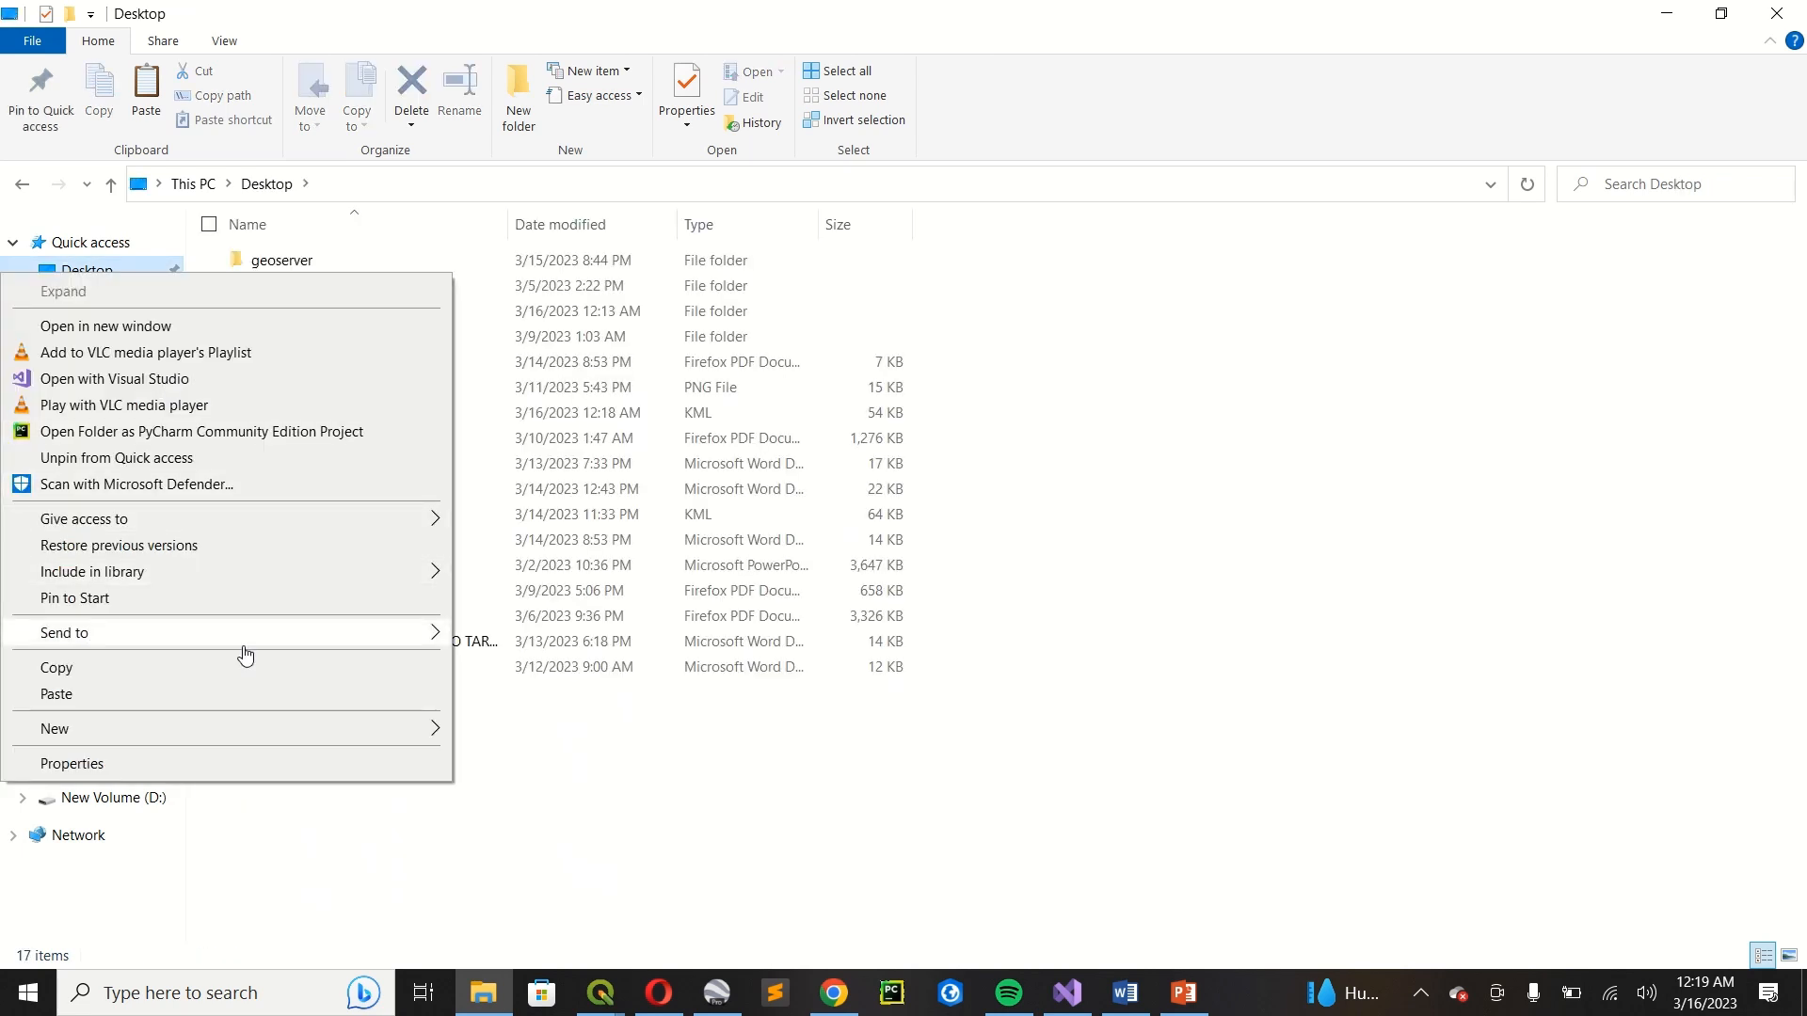
pyautogui.click(240, 692)
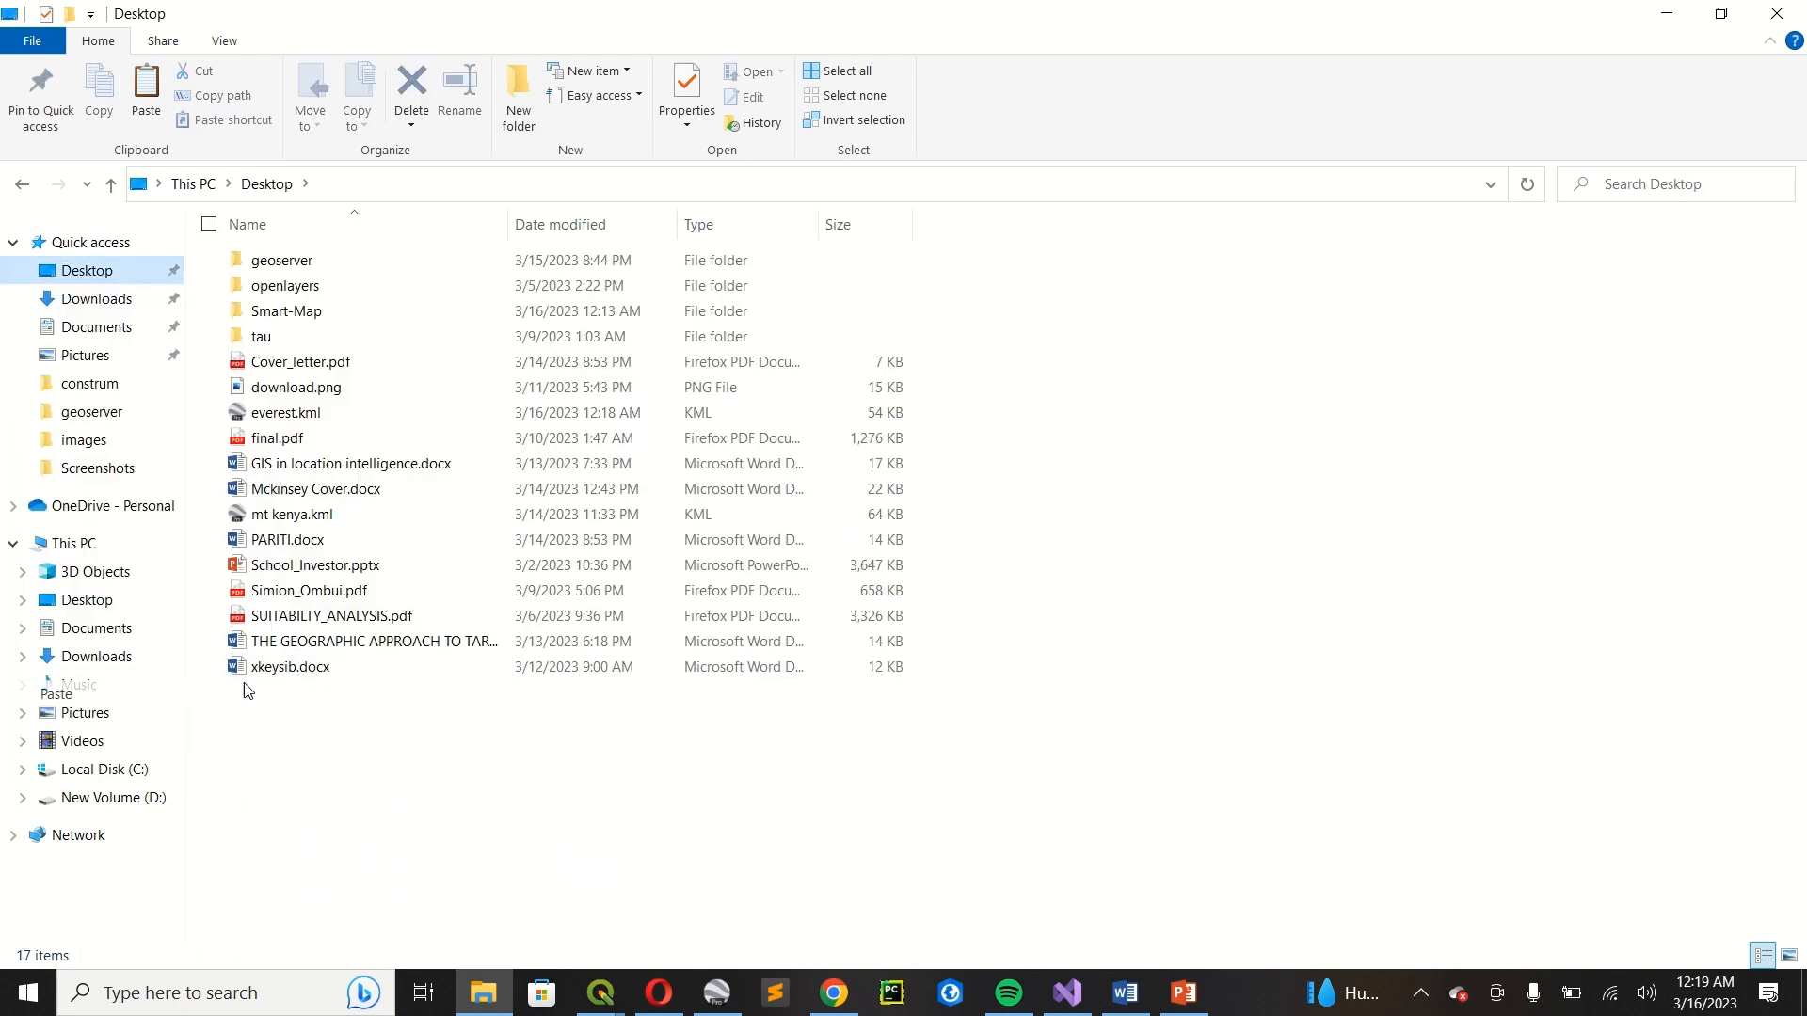
pyautogui.click(409, 753)
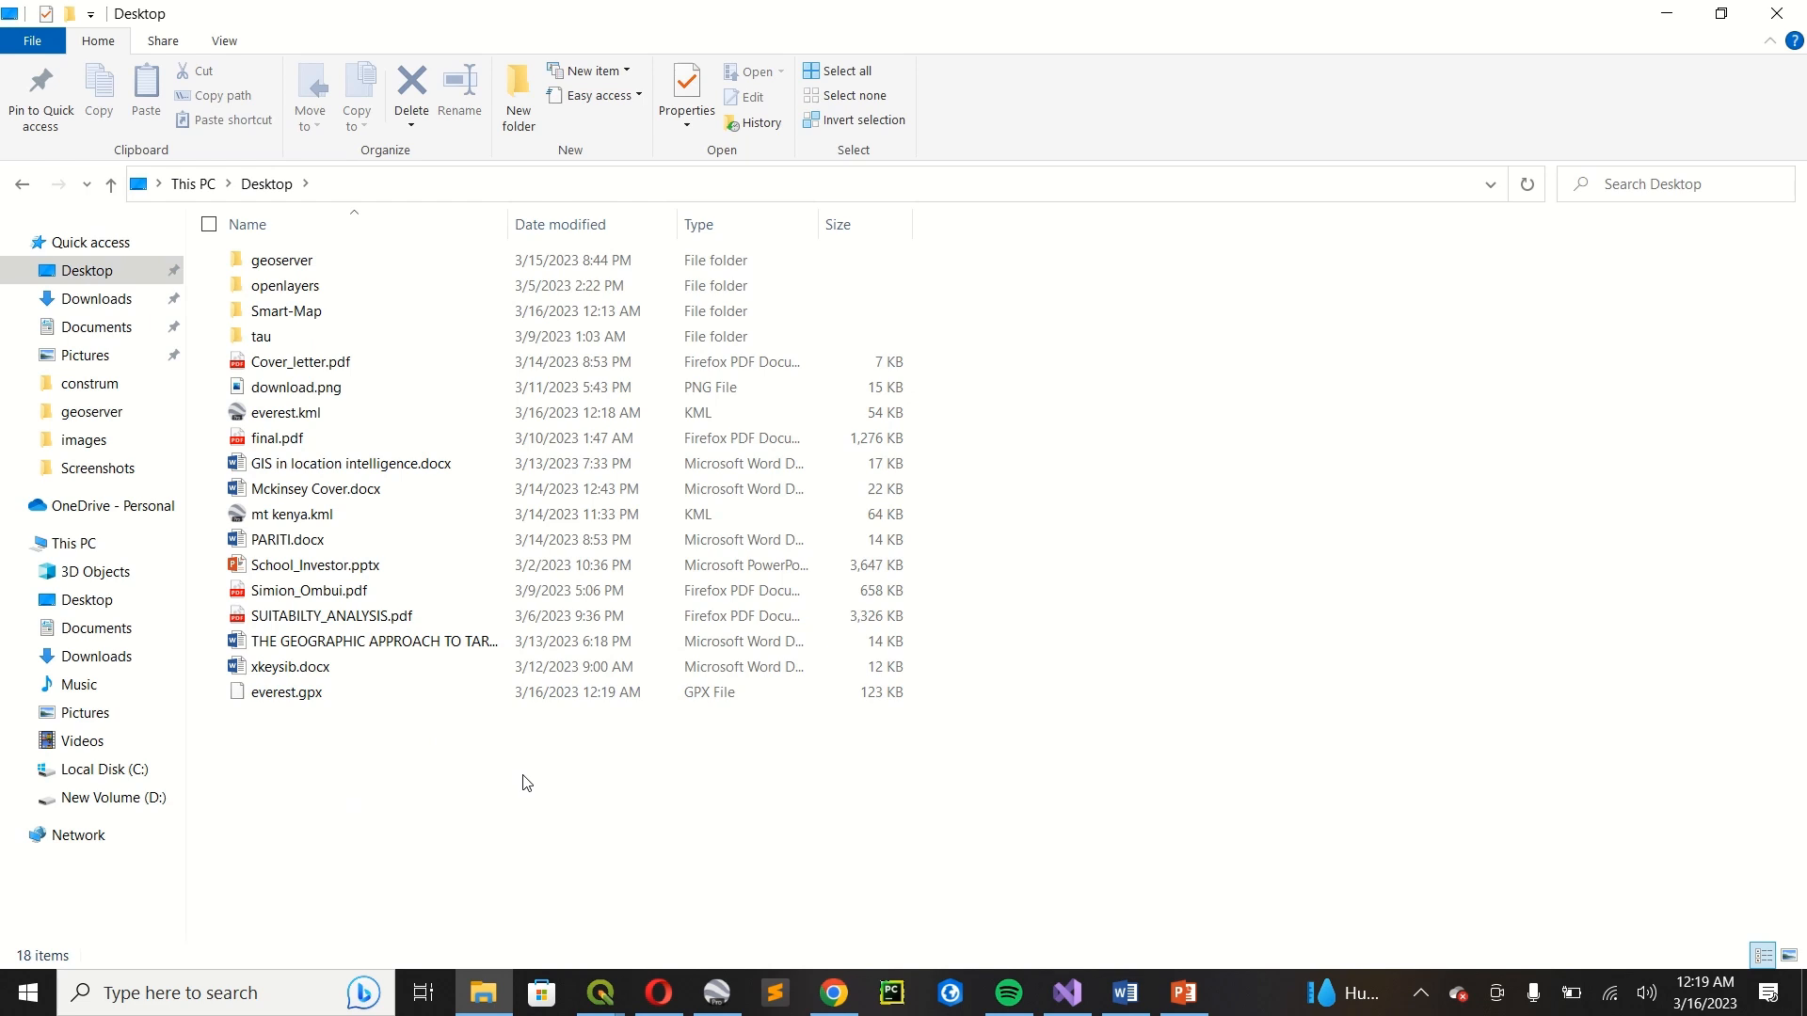
# Switch to the mountelgon project in QGIS, stop and close the running Smart-Map window, and dismiss the Python error.
pyautogui.moveTo(602, 990)
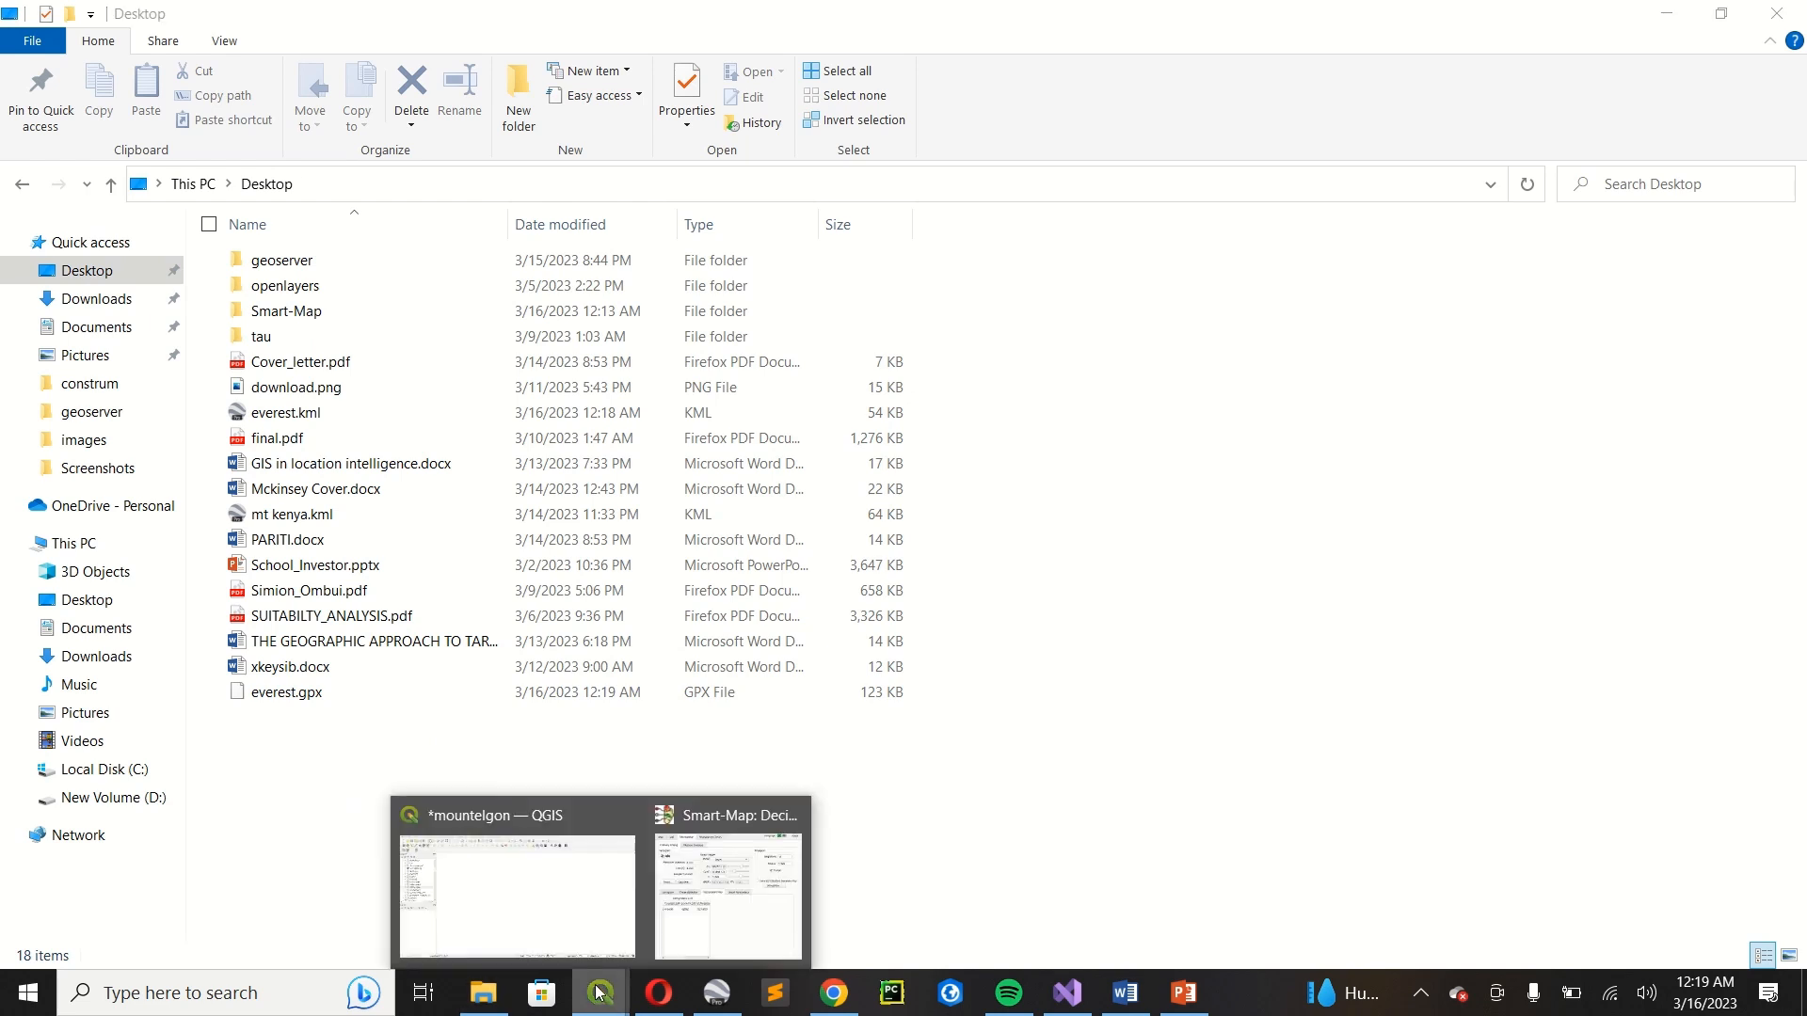
pyautogui.click(569, 894)
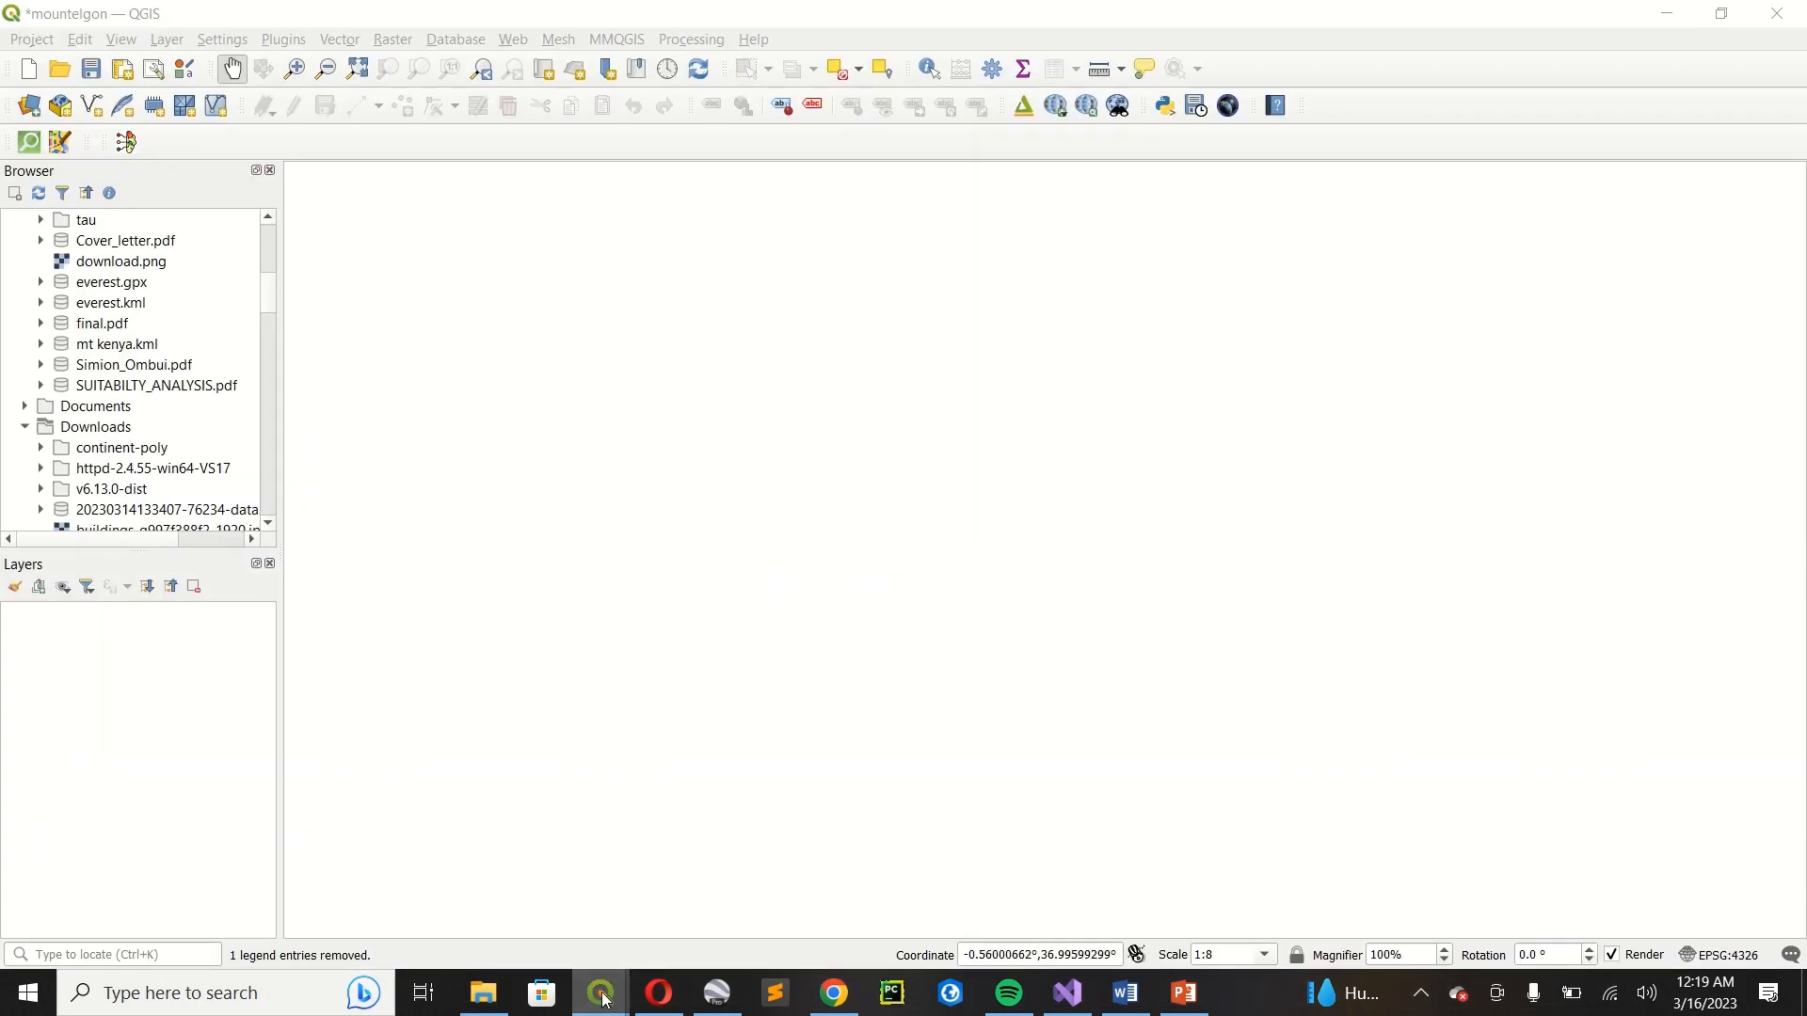
pyautogui.moveTo(602, 990)
pyautogui.click(793, 815)
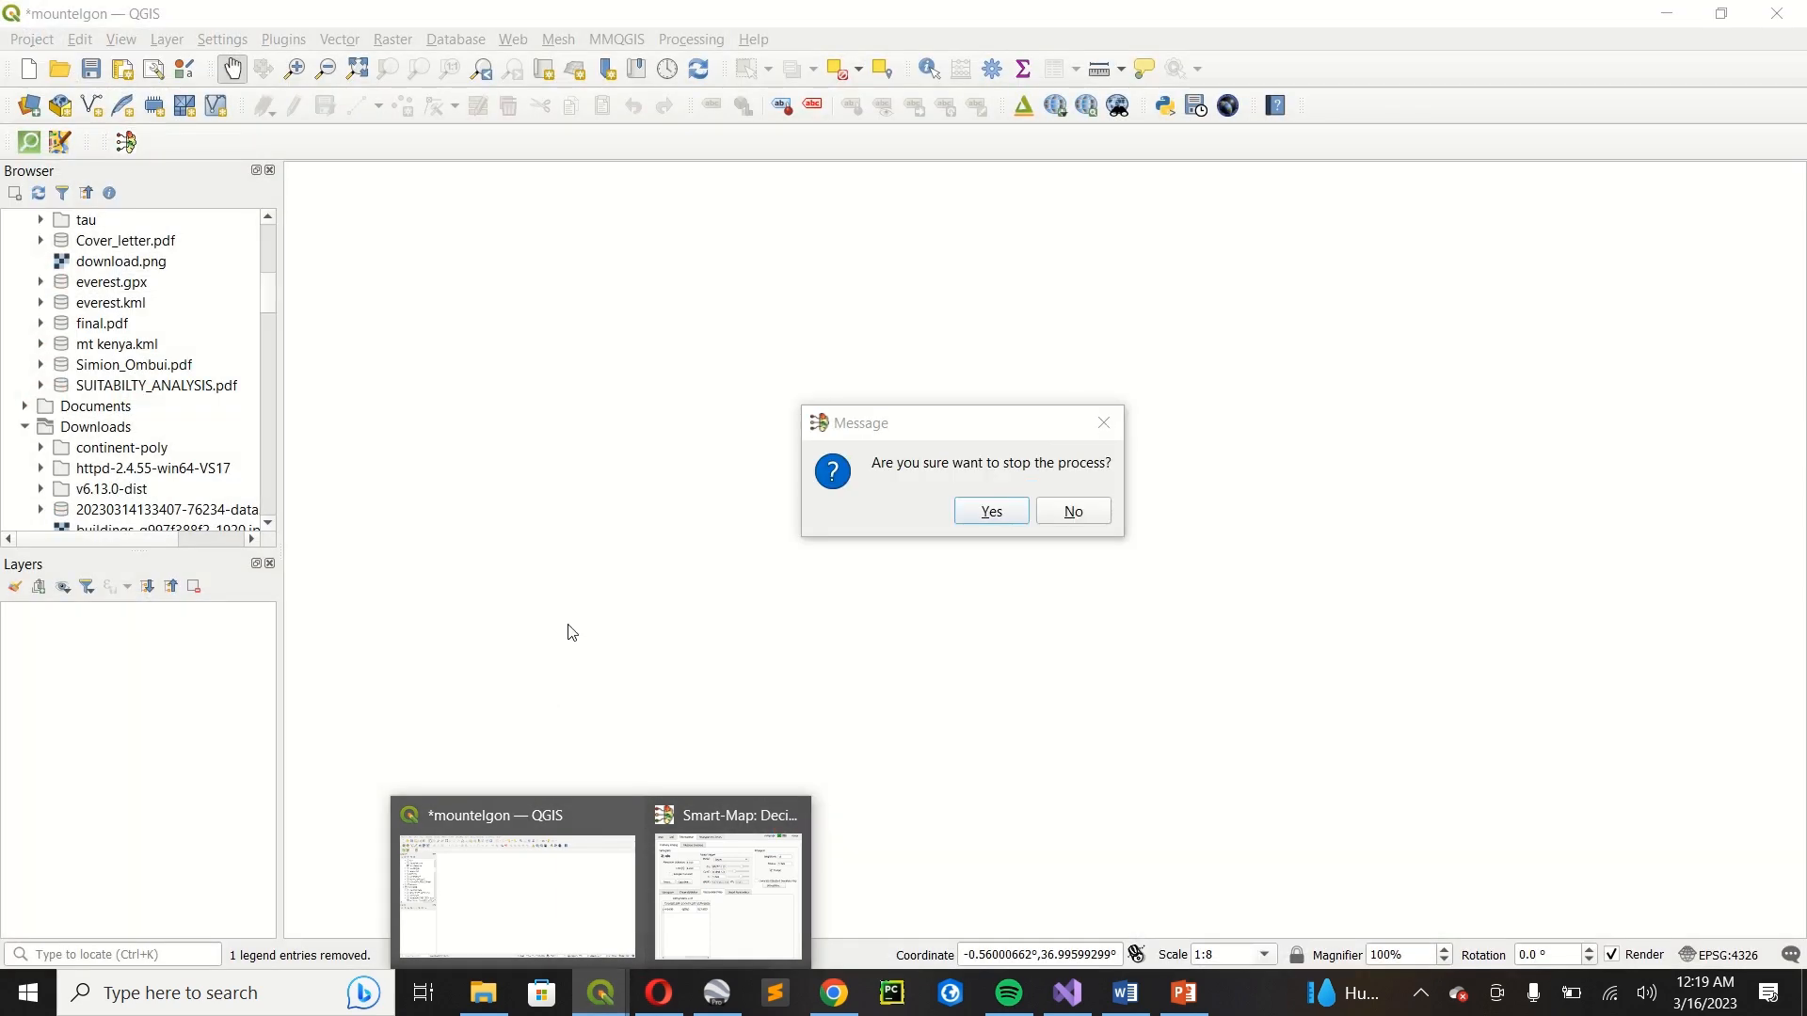
pyautogui.click(987, 518)
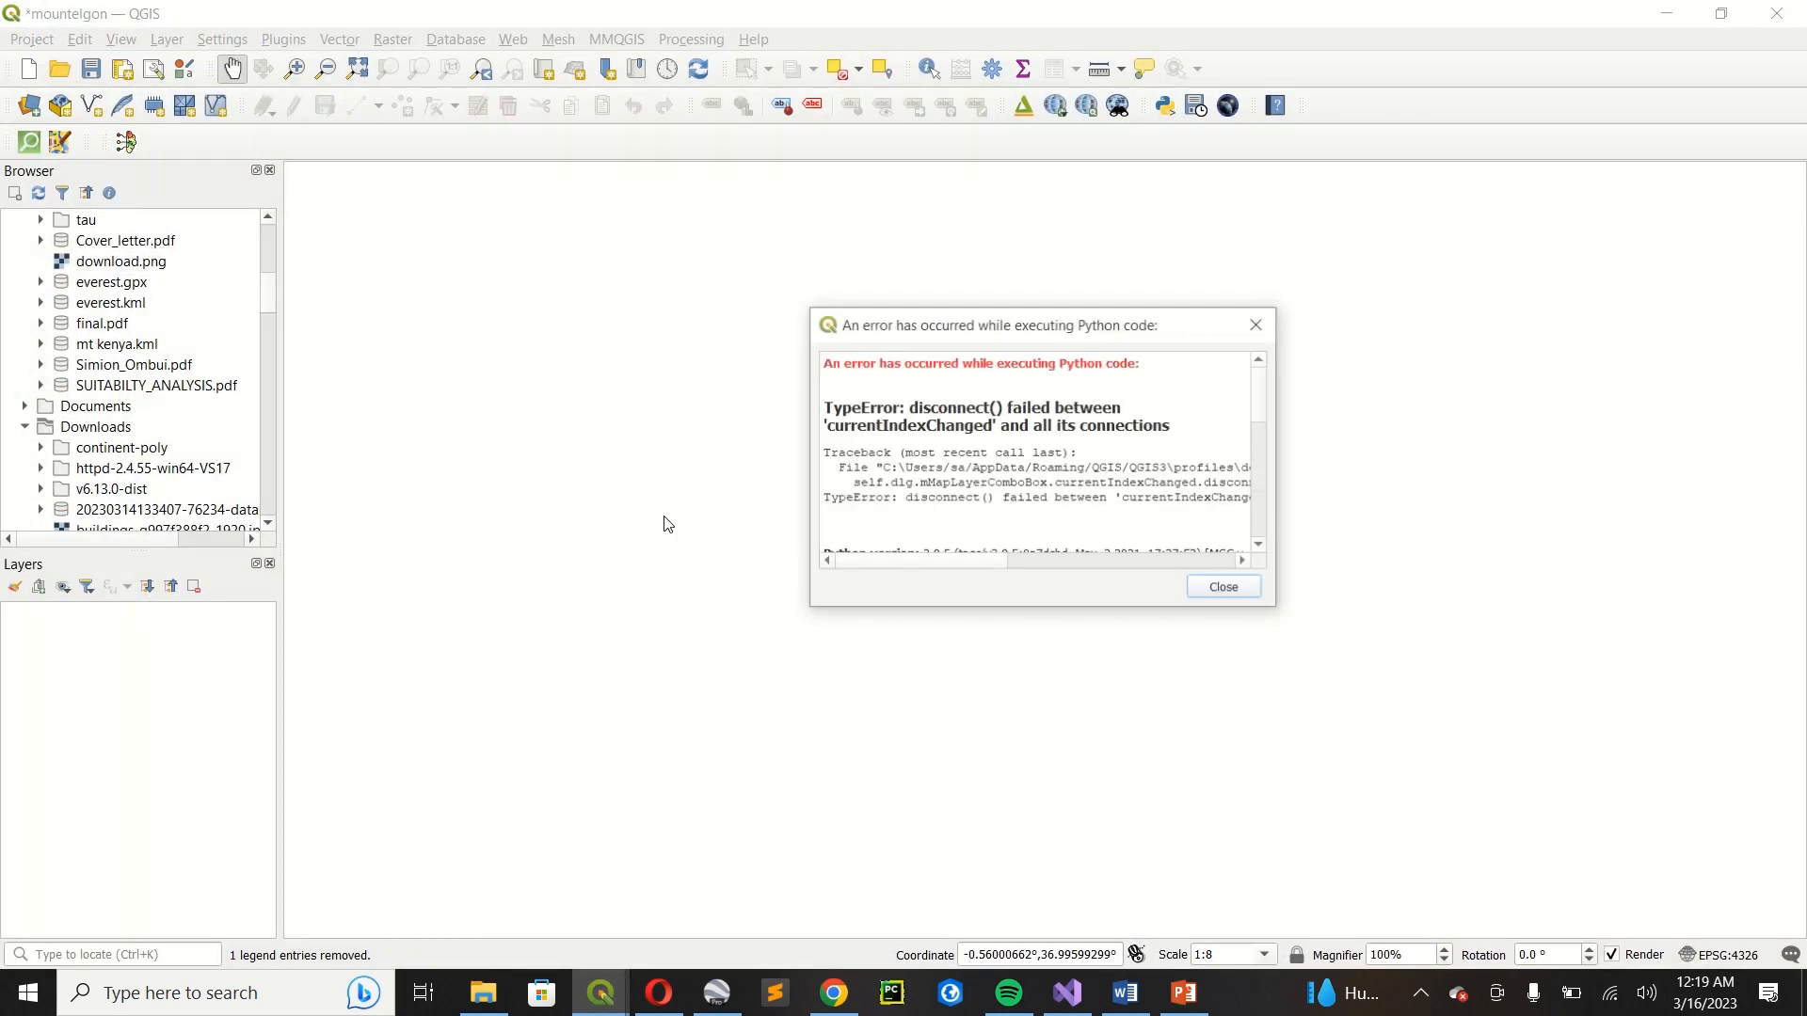
pyautogui.click(1216, 589)
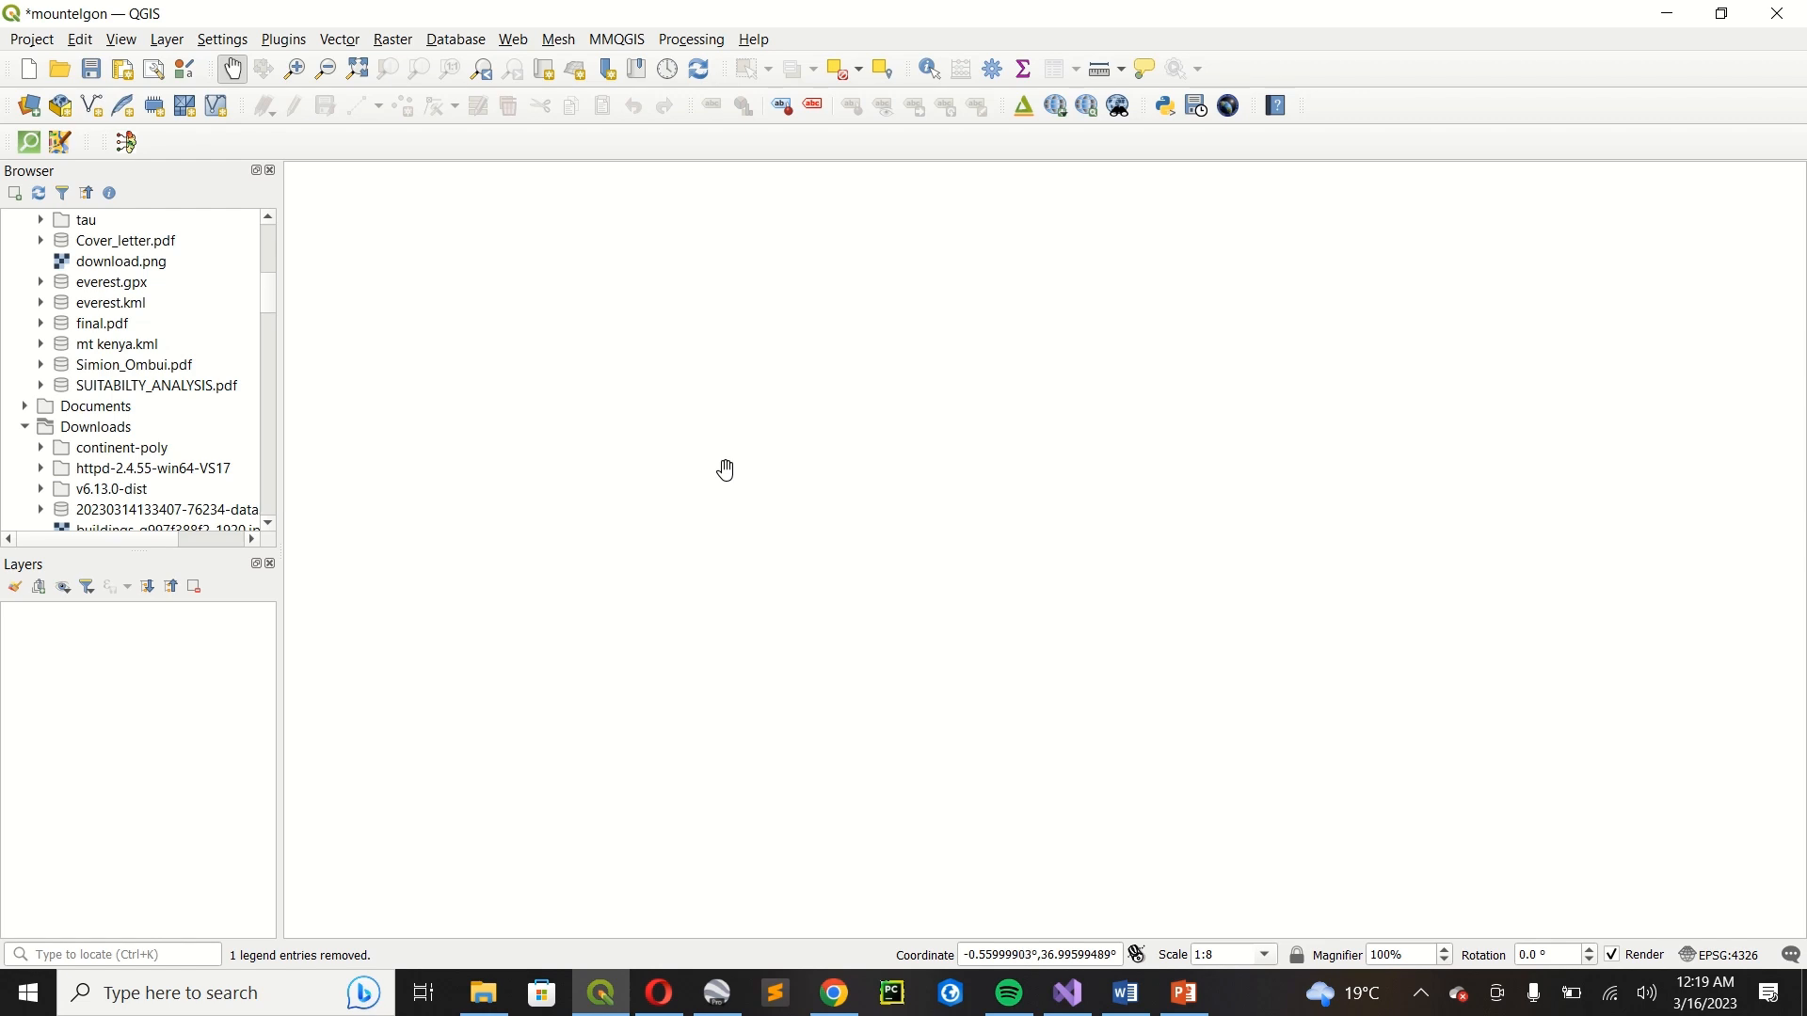
# Add only the track_points layer of everest.gpx from the Desktop folder to the map.
pyautogui.scroll(-1, 798, 459)
pyautogui.scroll(2, 81, 299)
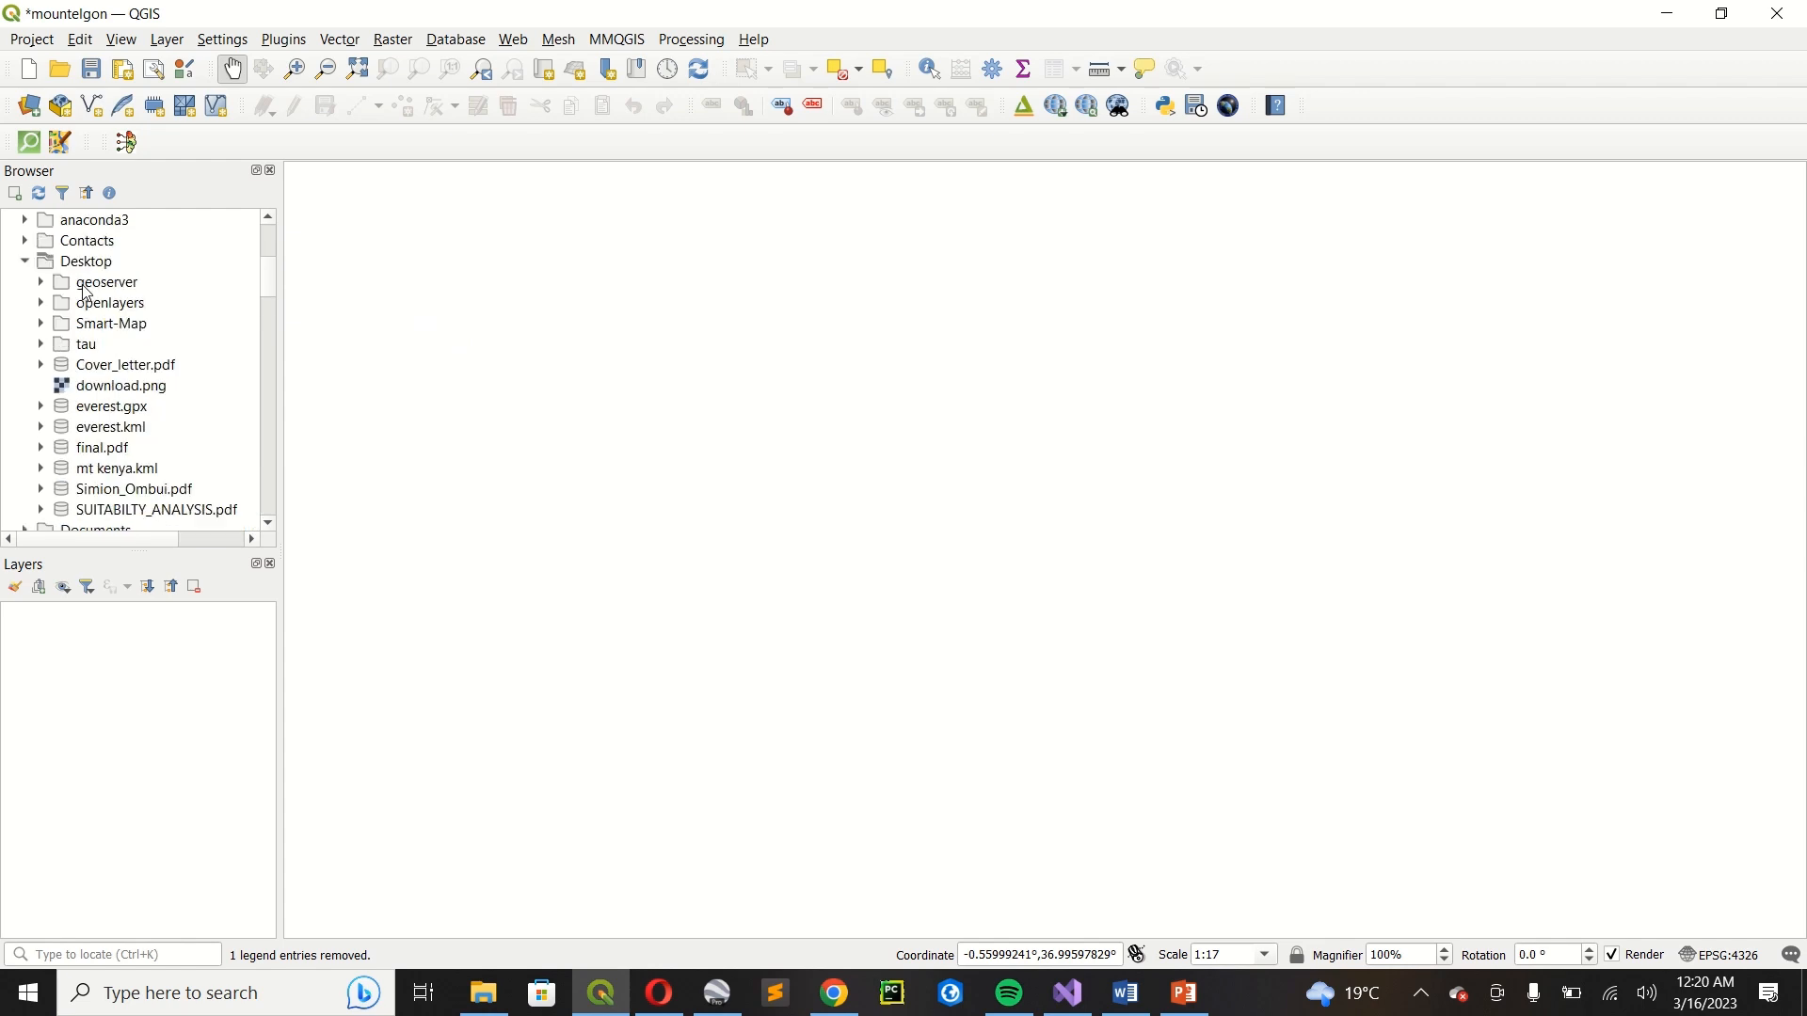
pyautogui.scroll(-1, 87, 415)
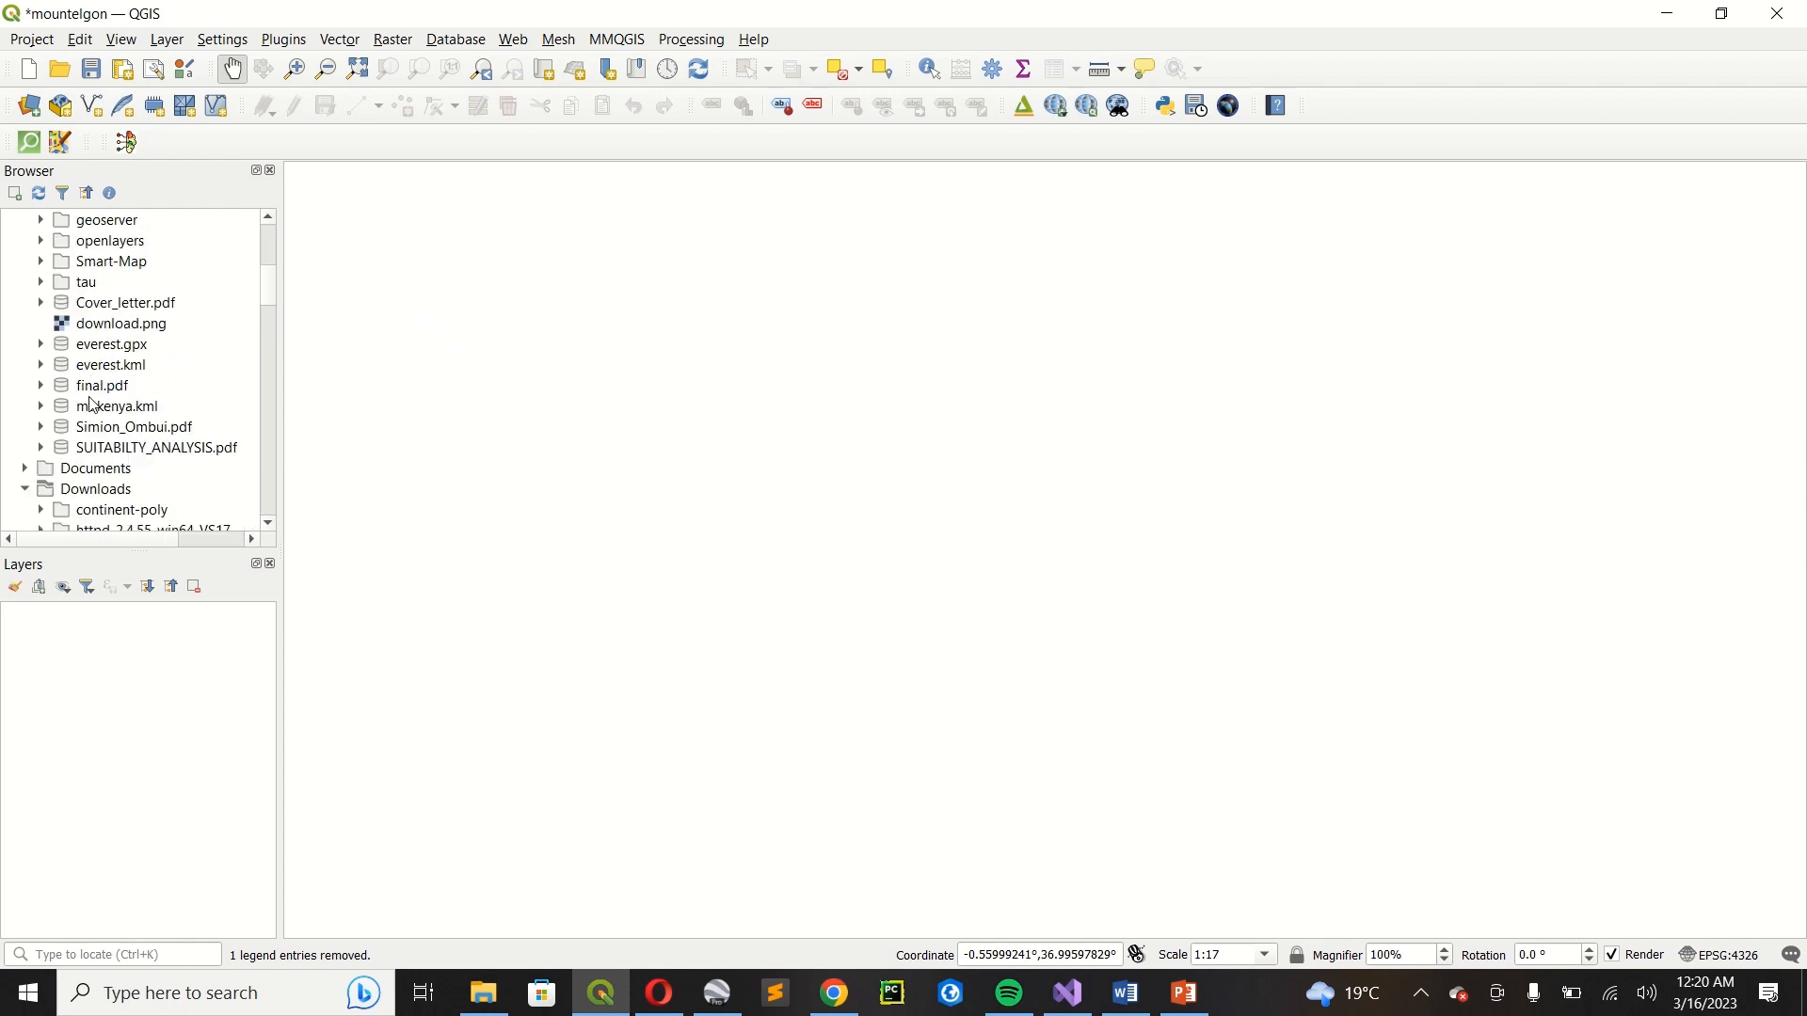
pyautogui.click(106, 351)
pyautogui.moveTo(112, 350); pyautogui.dragTo(784, 482)
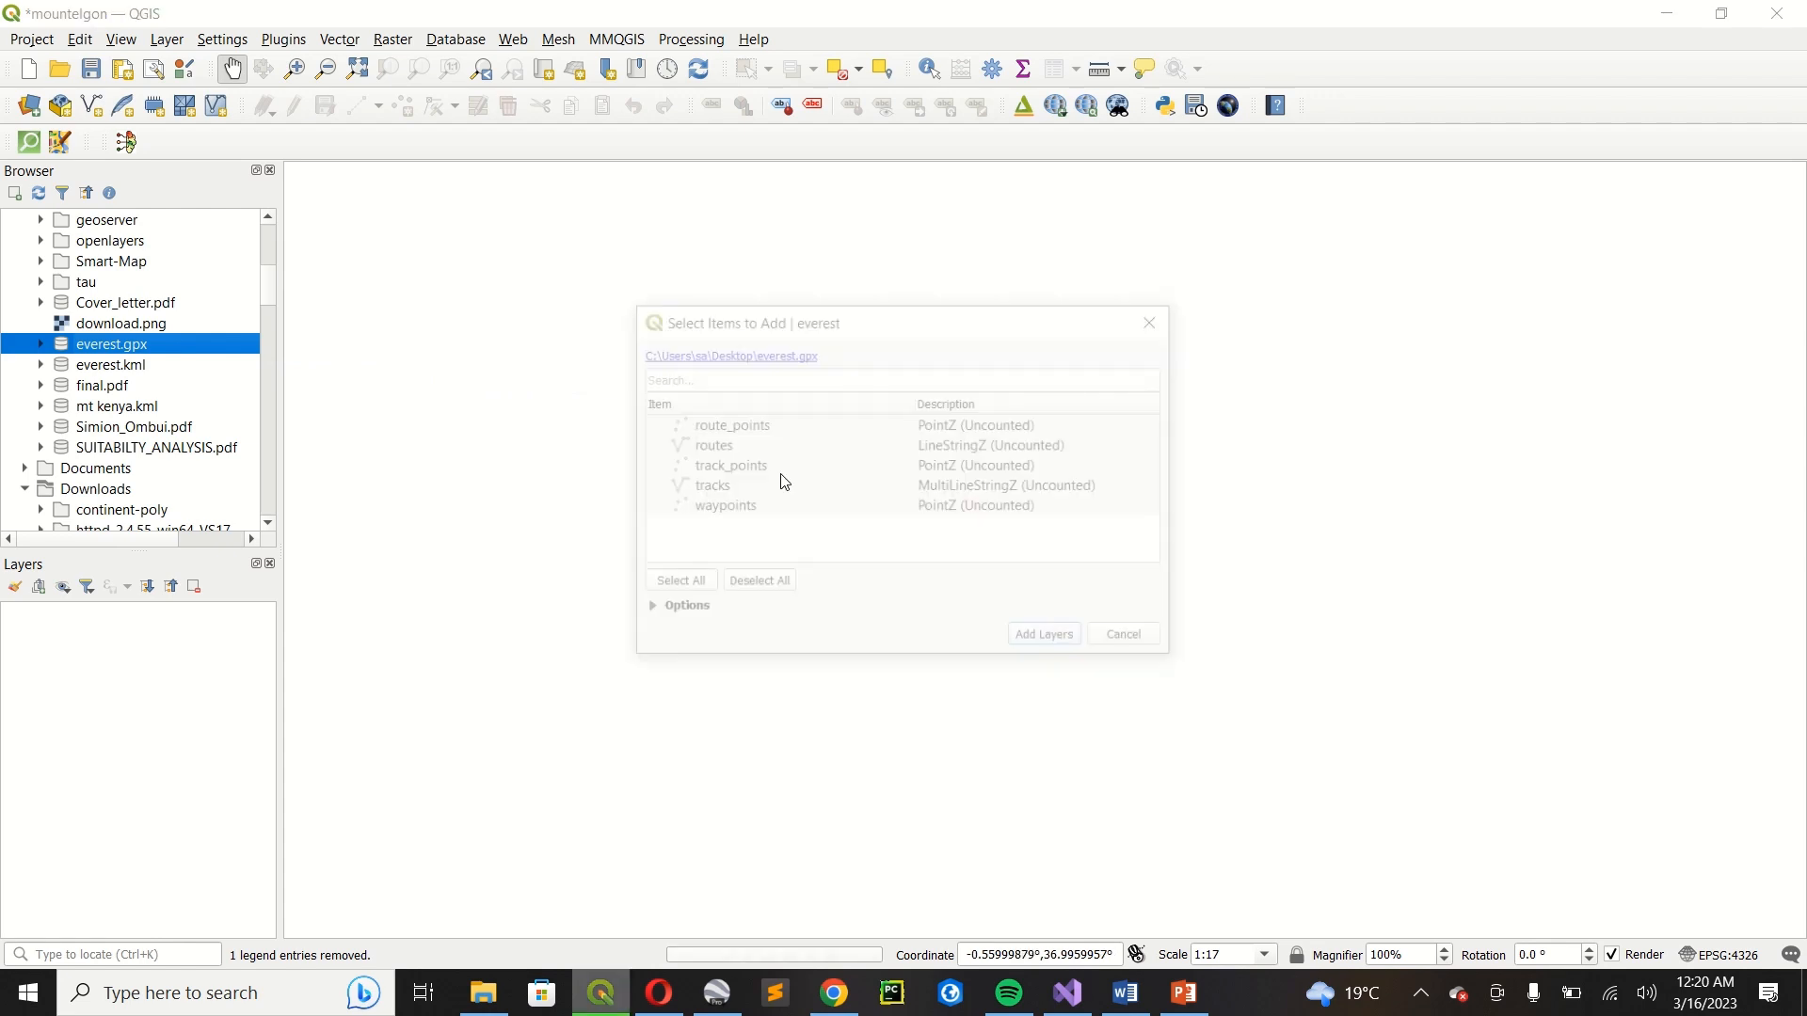
pyautogui.click(903, 466)
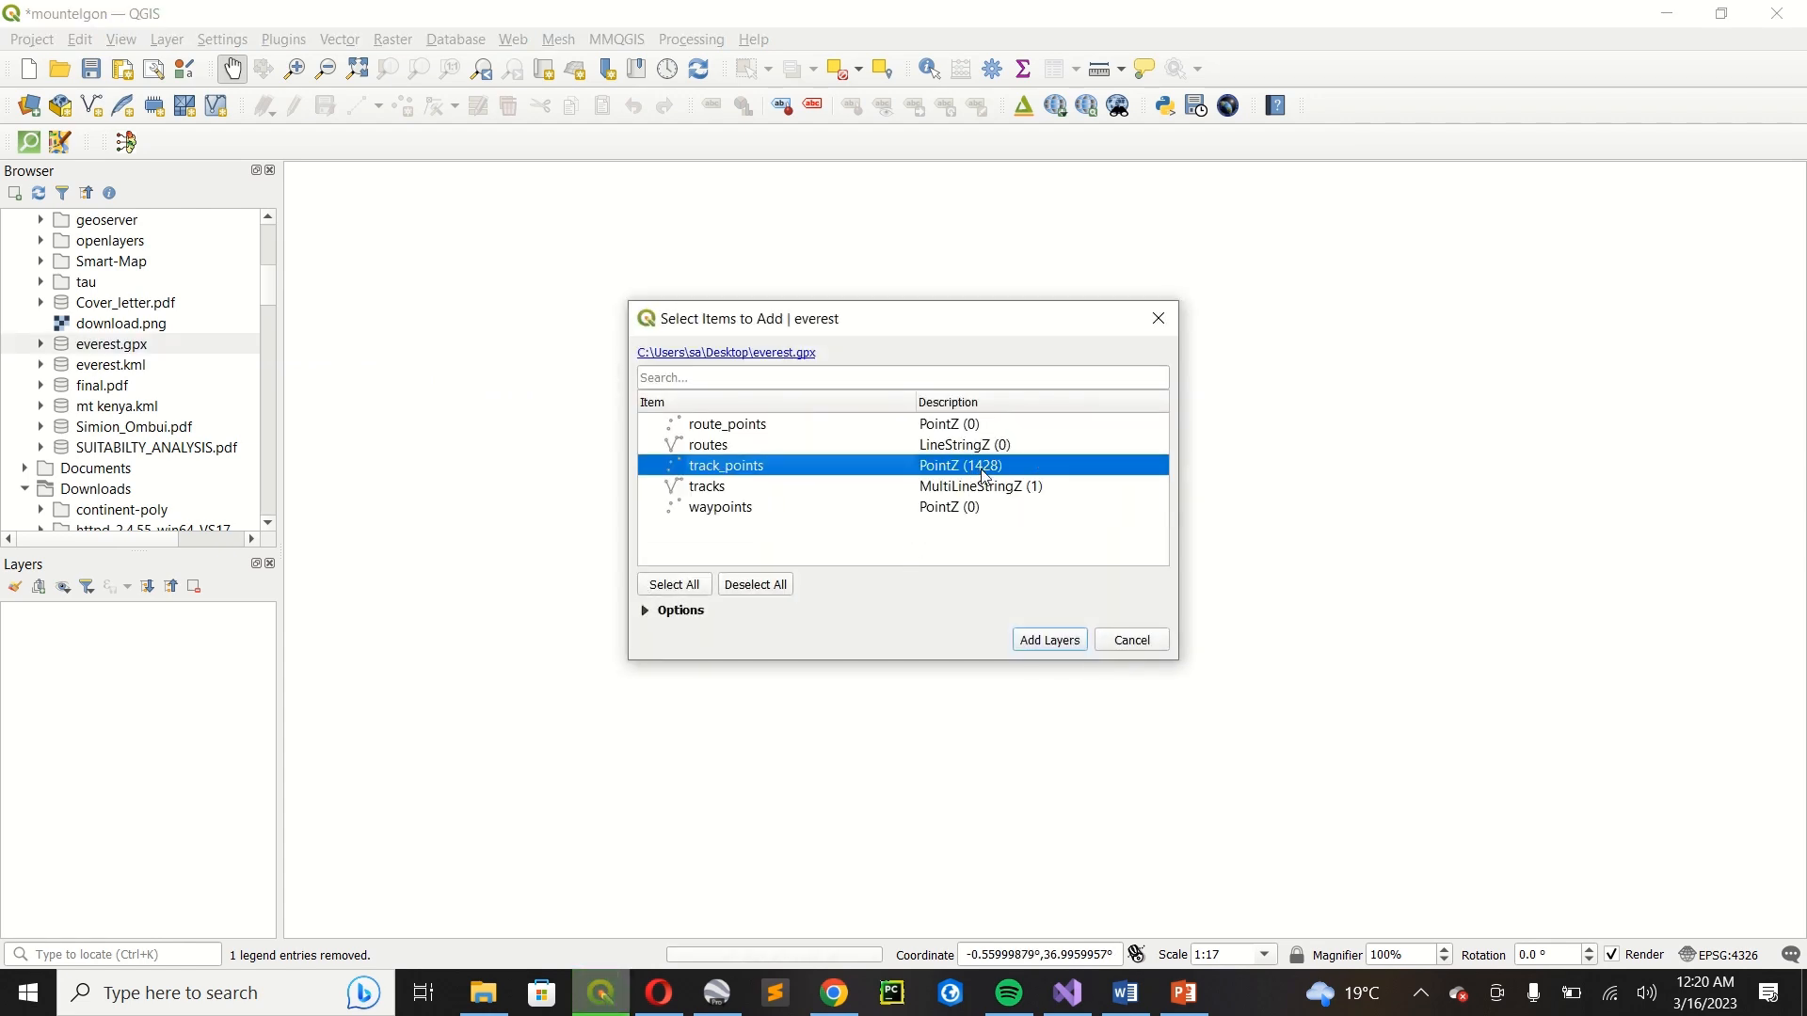
pyautogui.click(1065, 641)
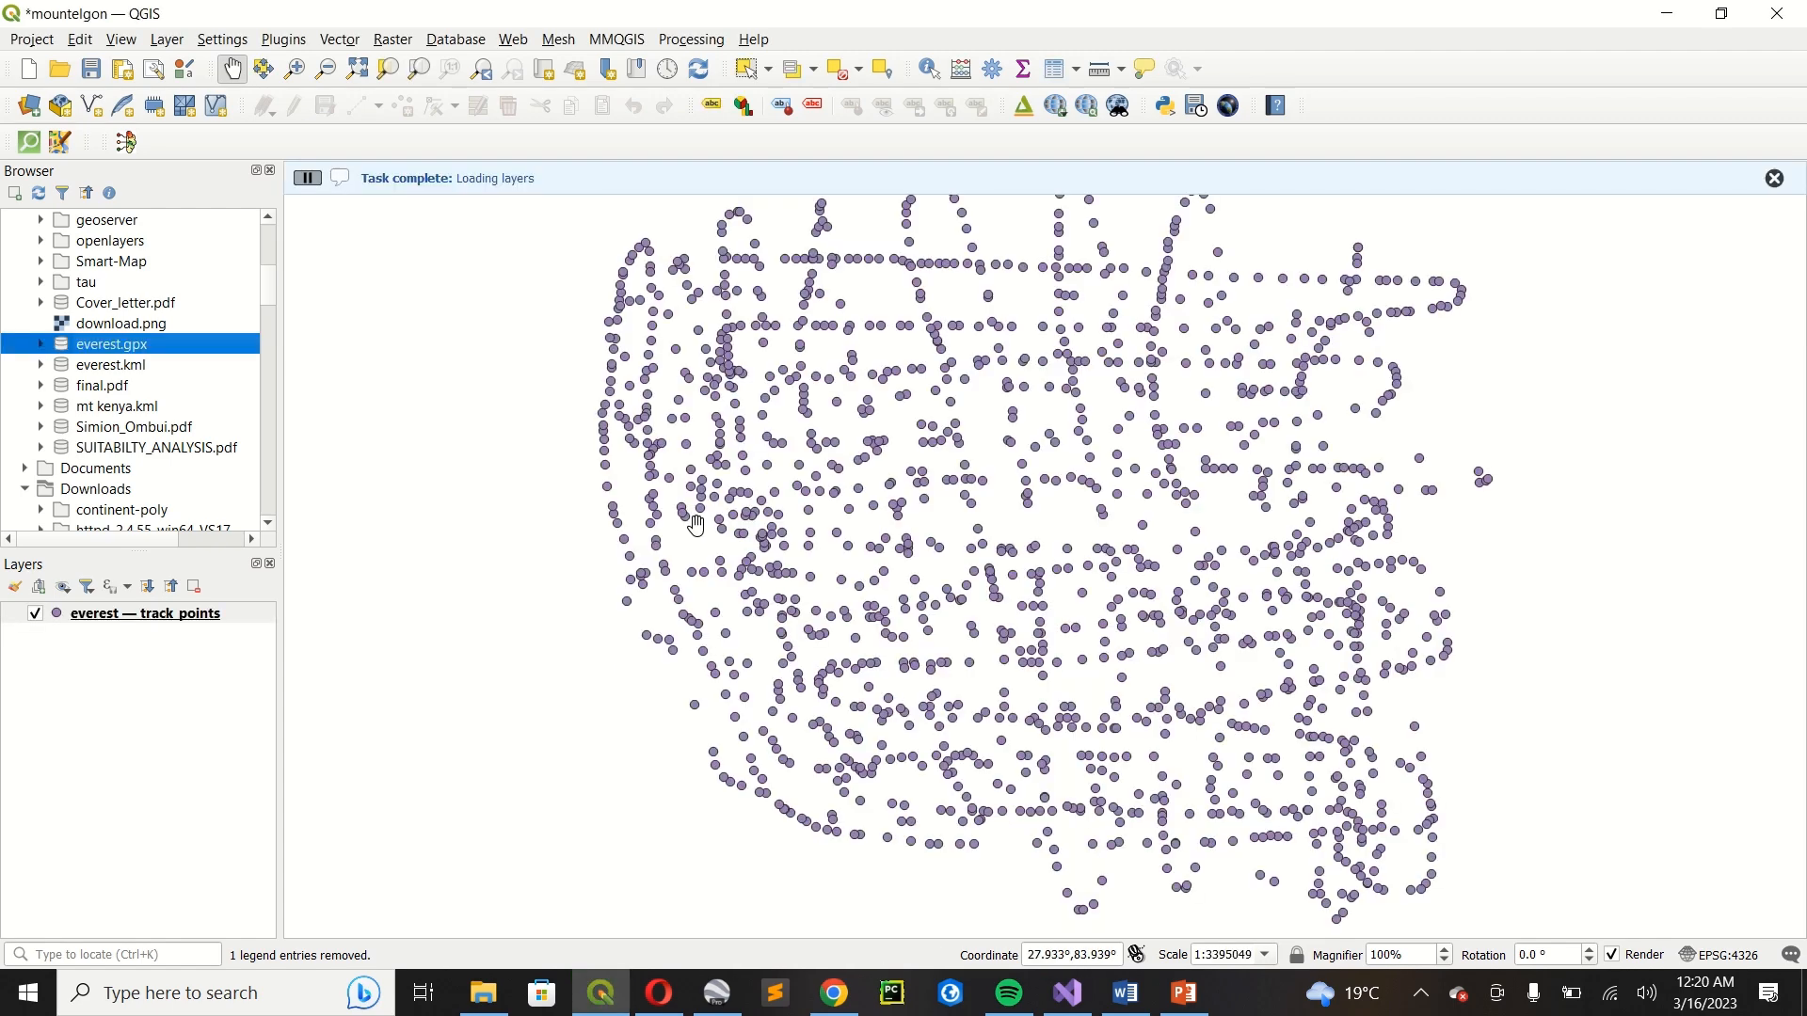
pyautogui.moveTo(953, 466); pyautogui.dragTo(867, 508)
pyautogui.scroll(-1, 868, 508)
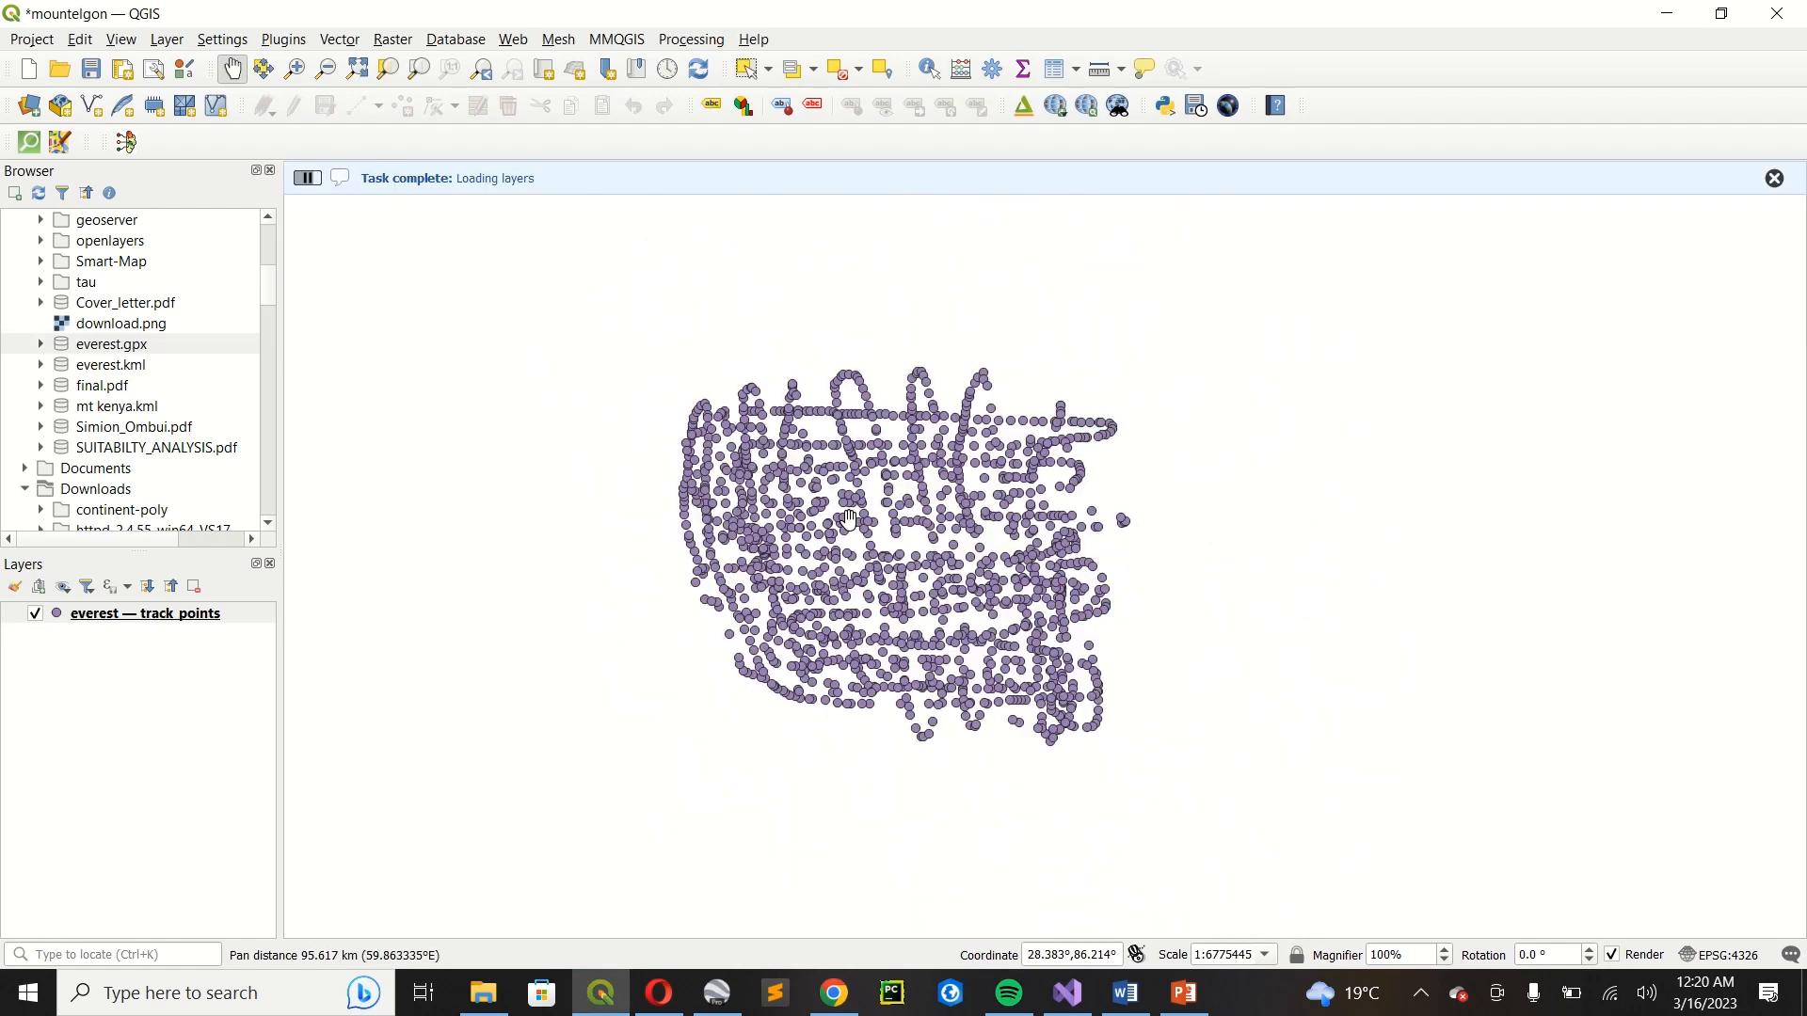
pyautogui.scroll(1, 868, 506)
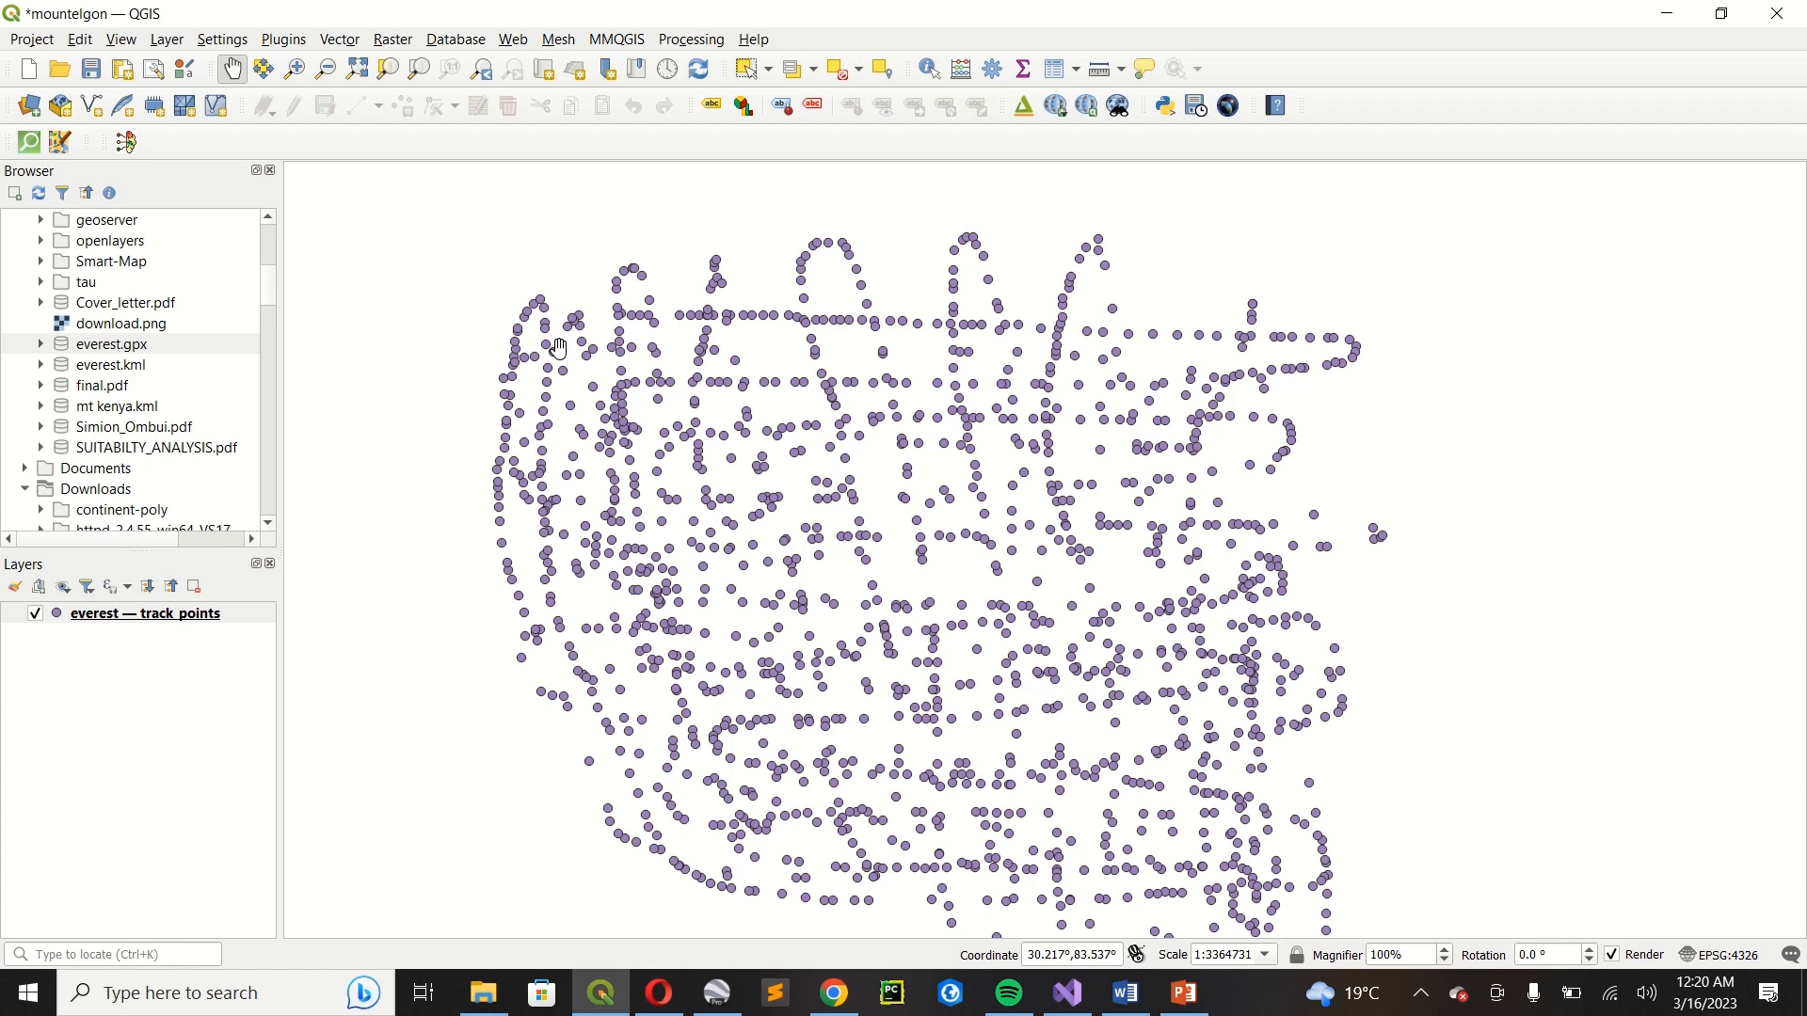
# Open the plugin manager and check its settings for experimental plugins and the plugin repository.
pyautogui.click(283, 39)
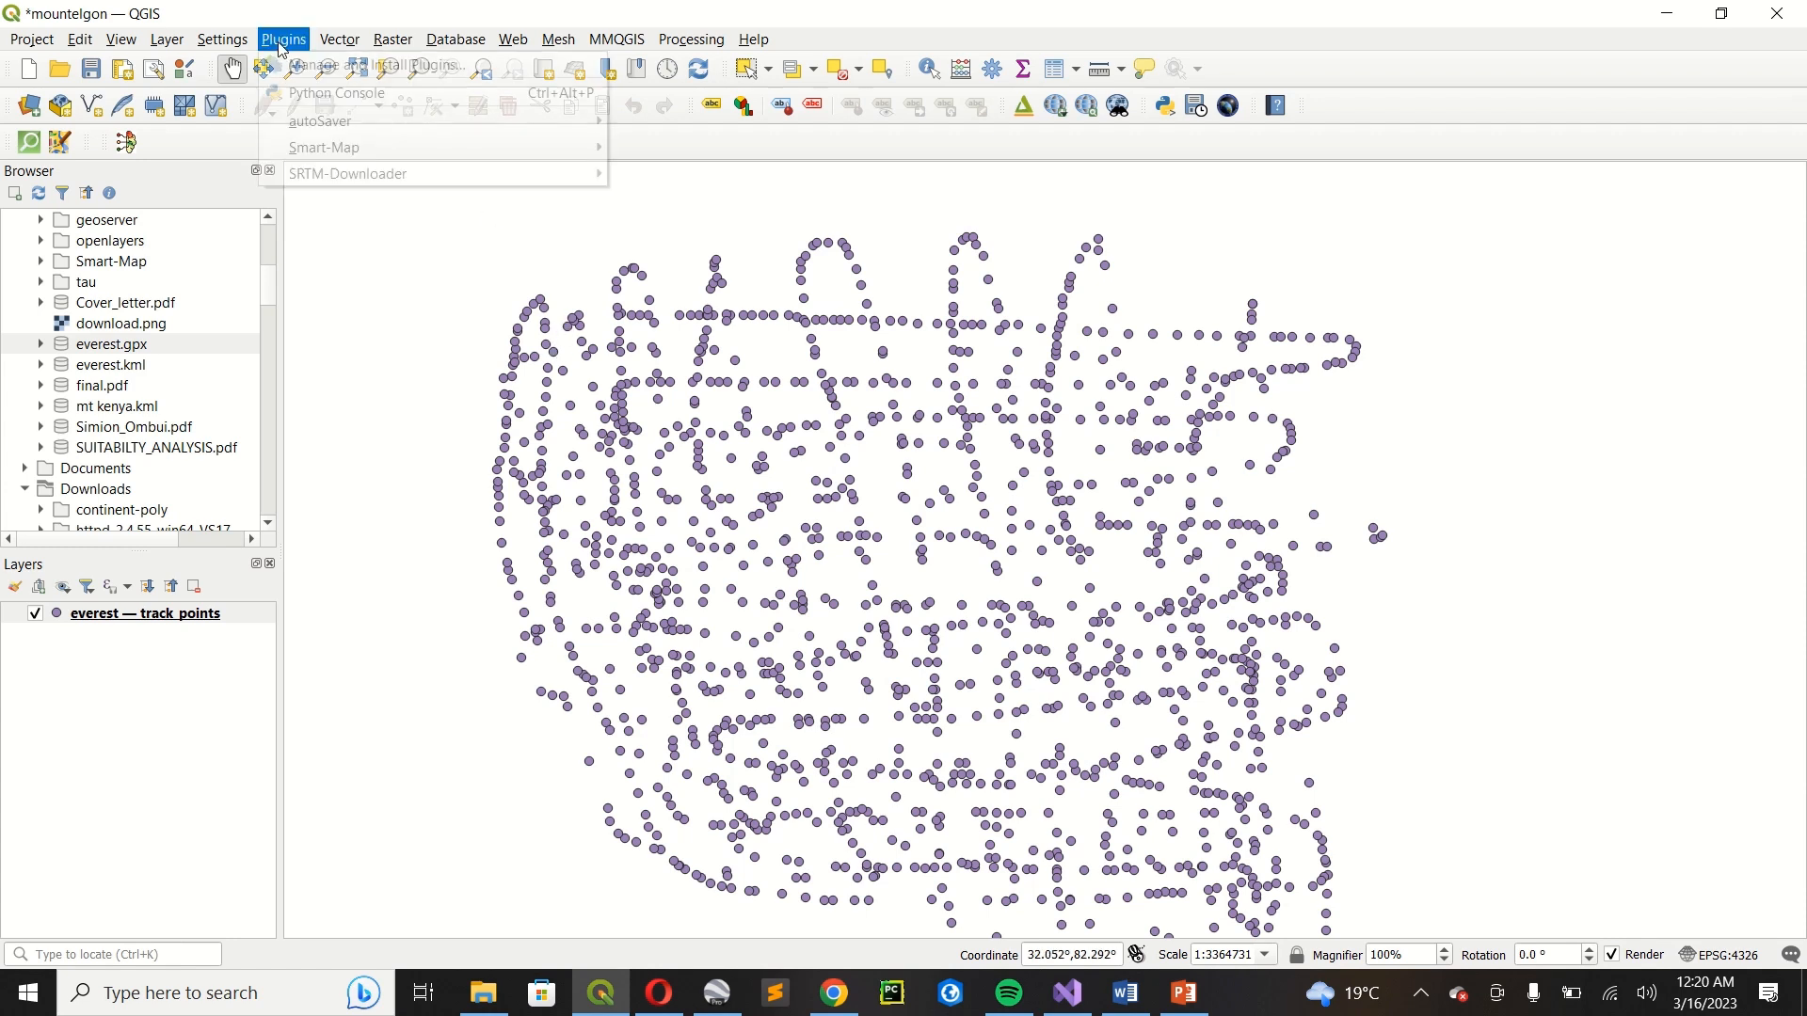
pyautogui.press('Escape')
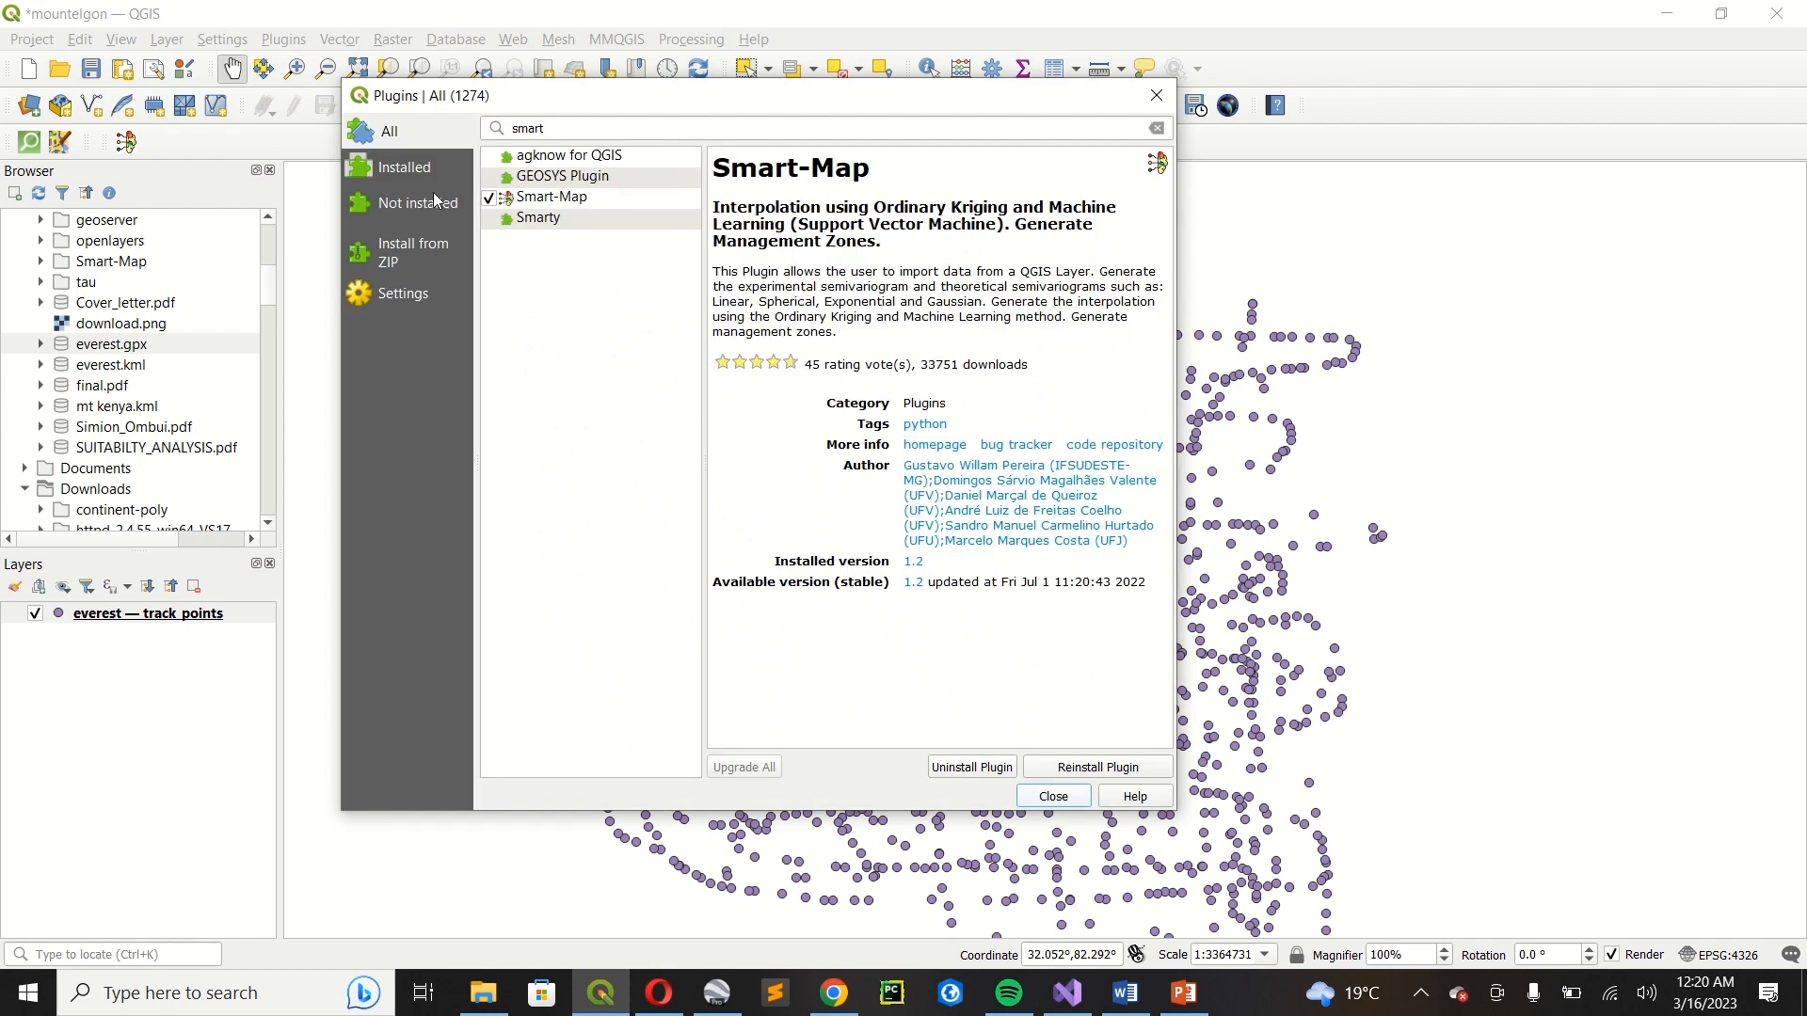
pyautogui.click(1157, 128)
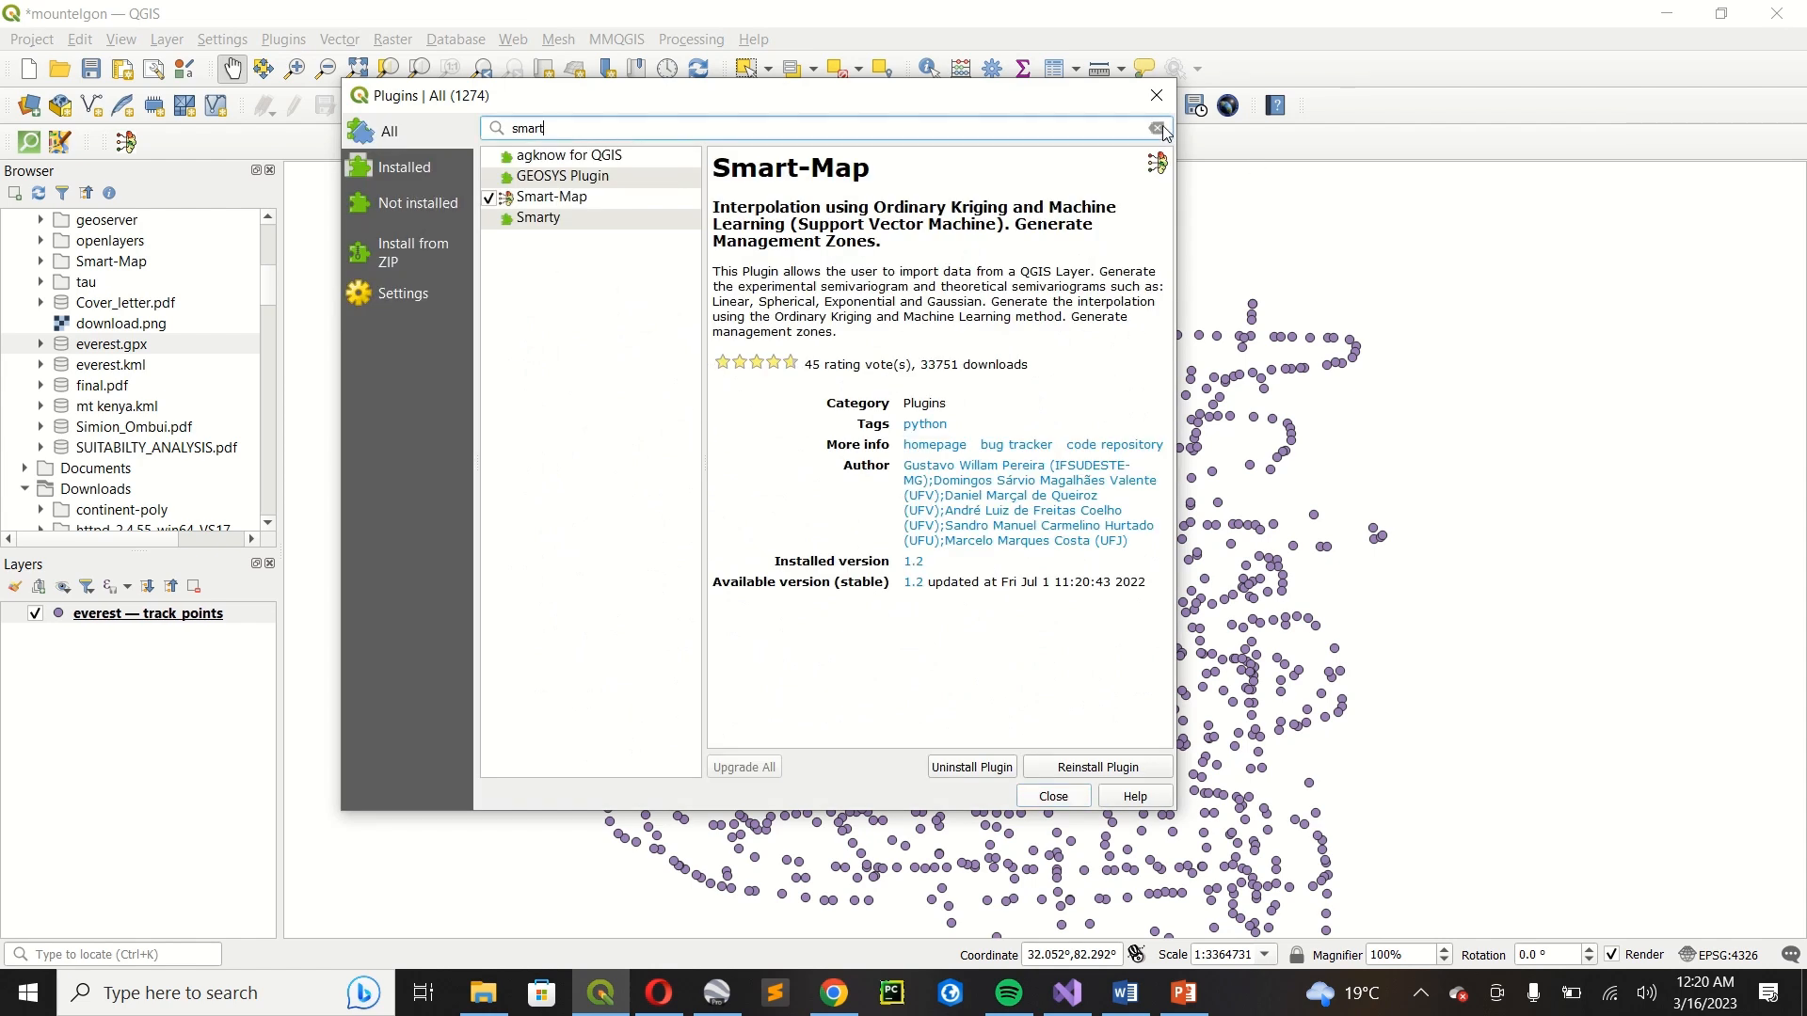
pyautogui.click(433, 290)
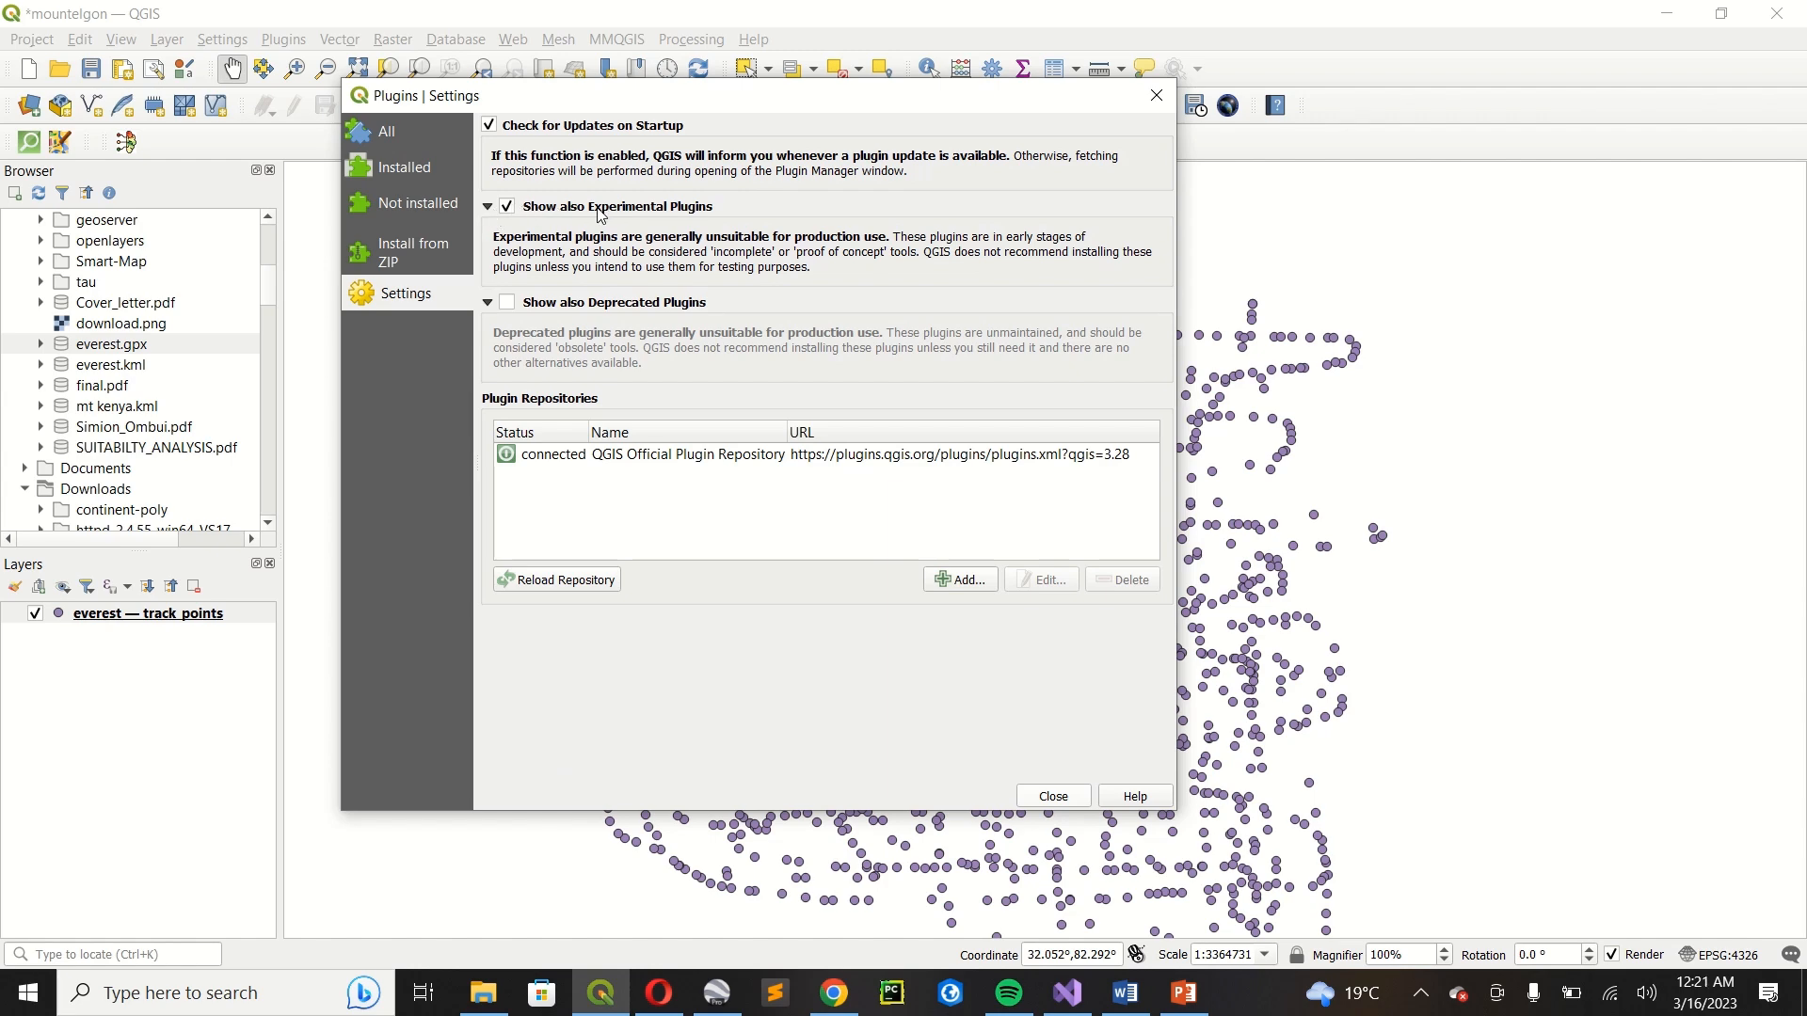
# Search all plugins for "smart" and view the details of the Smart-Map plugin.
pyautogui.click(400, 136)
pyautogui.click(555, 130)
pyautogui.write('smart')
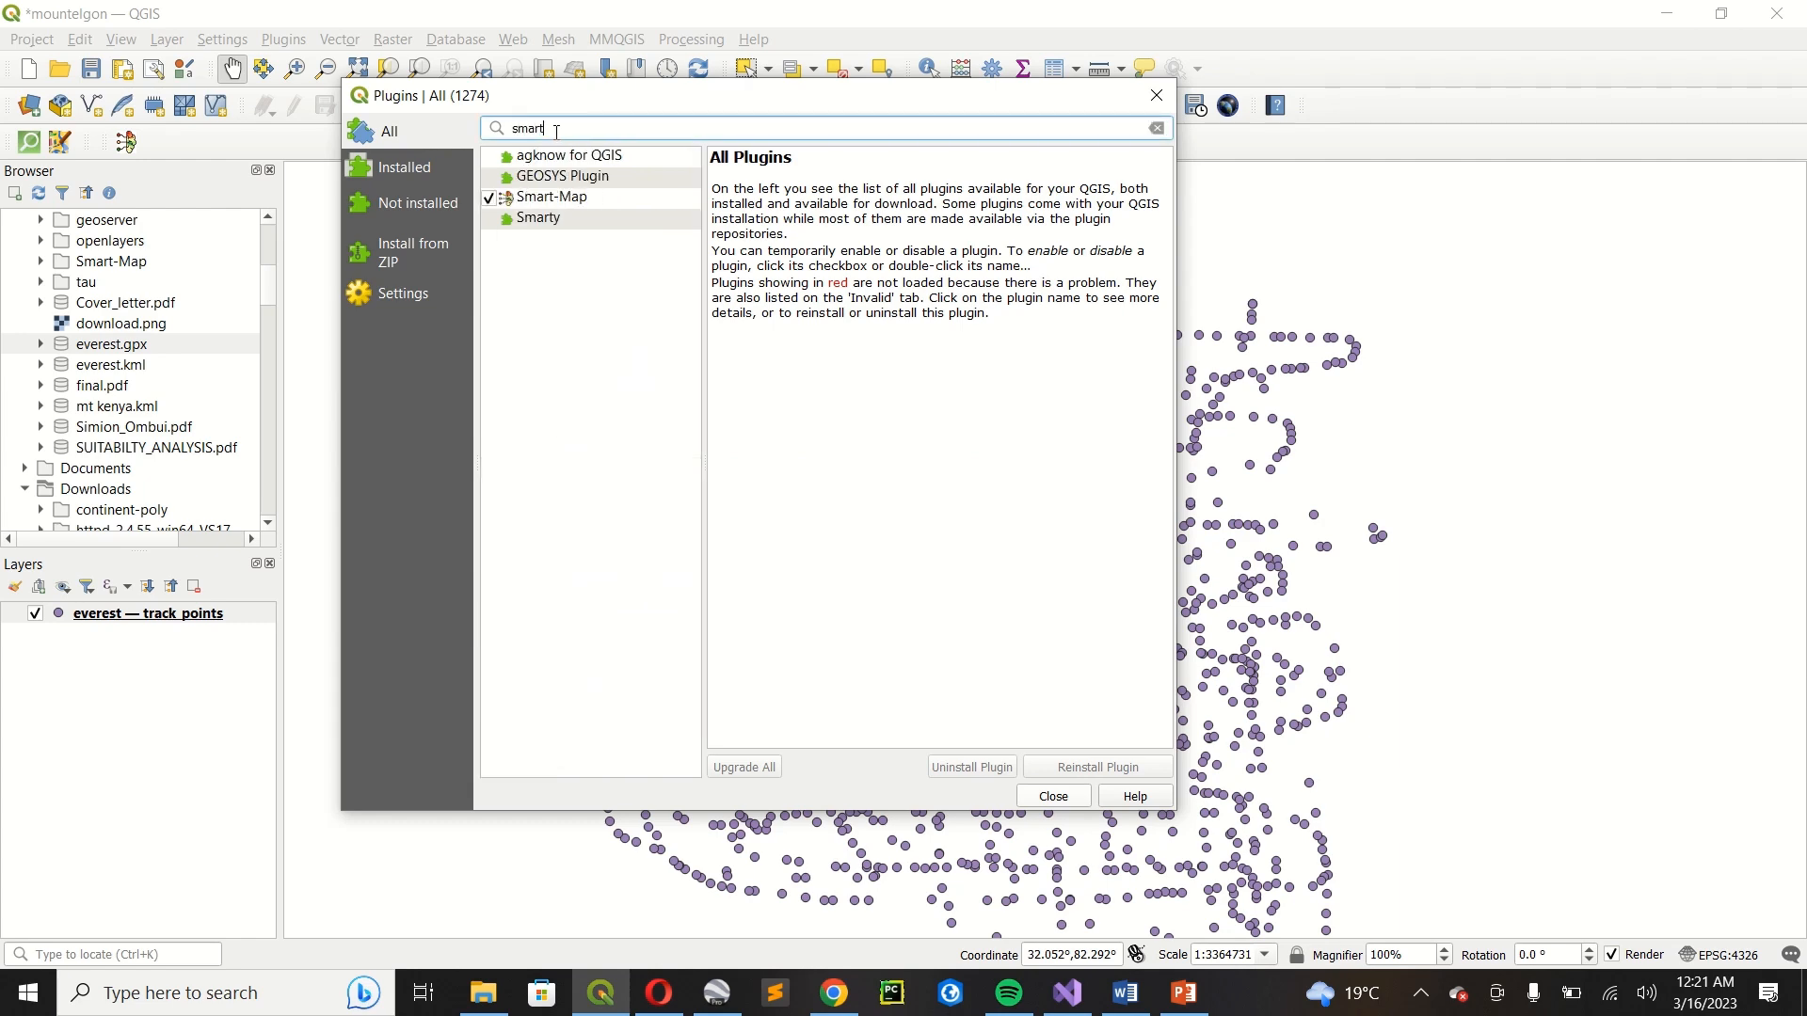
pyautogui.click(546, 199)
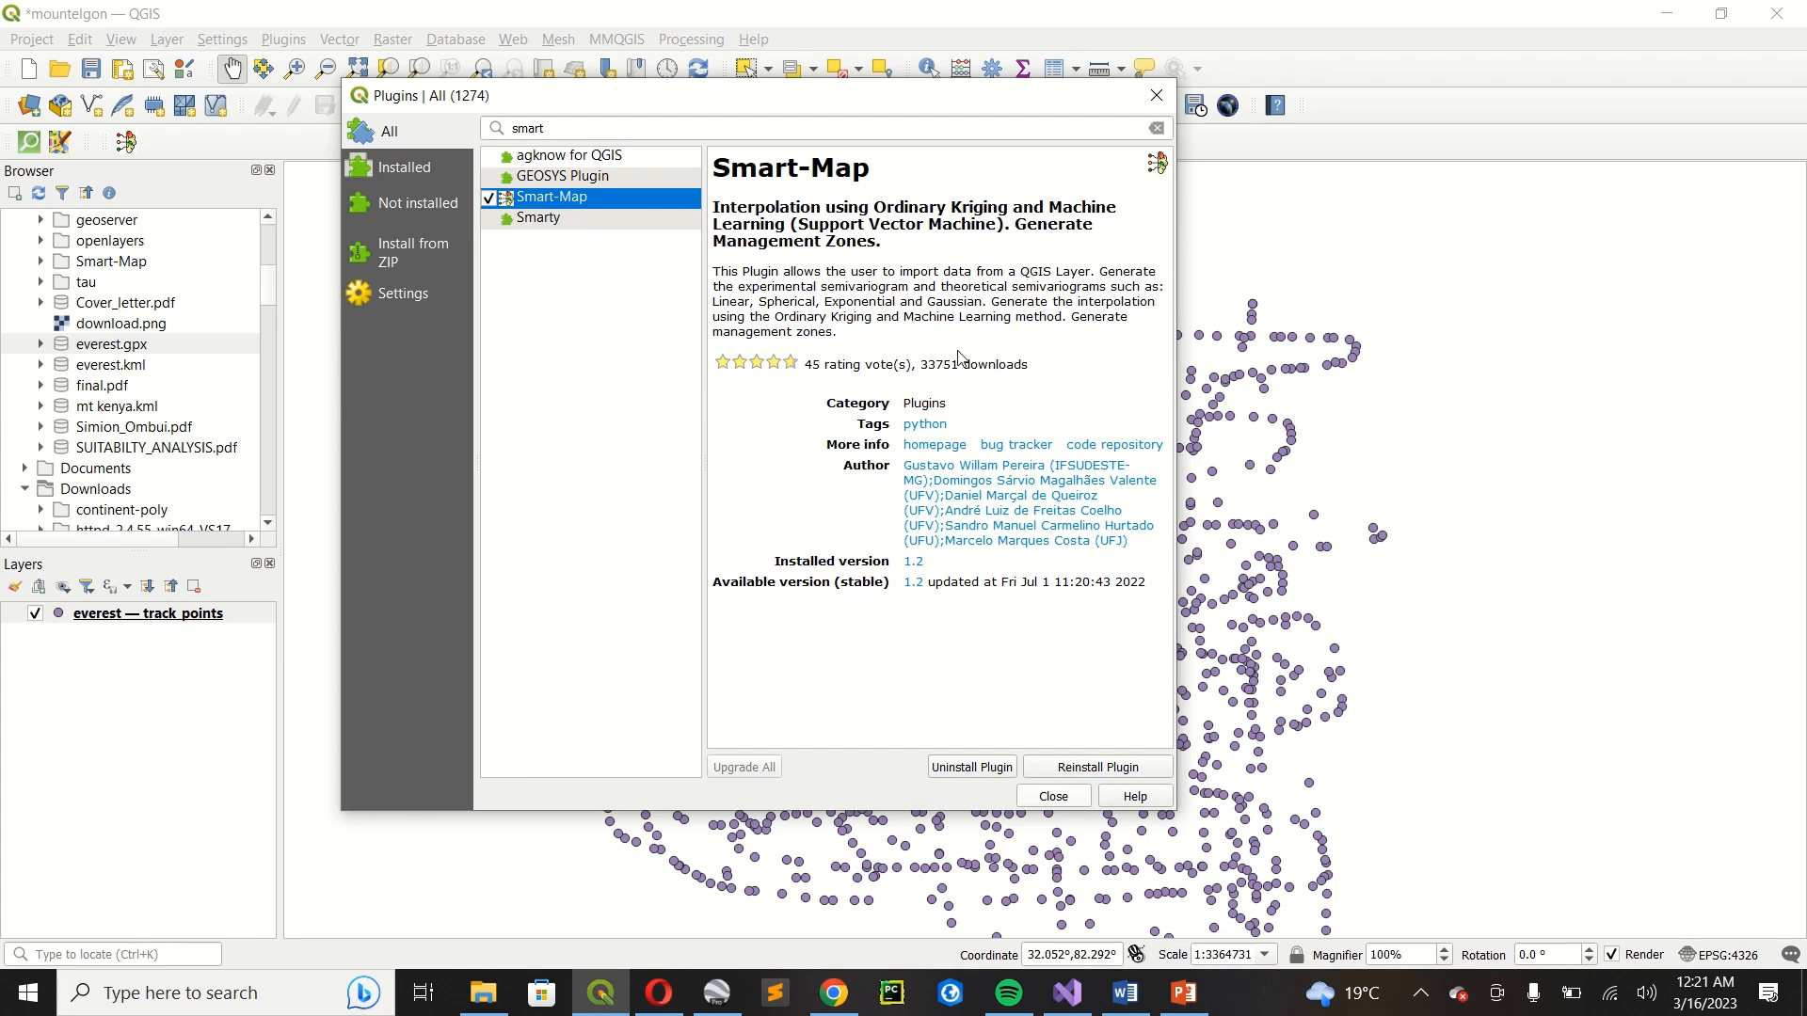
# Close the plugin manager and return to the map with the track points.
pyautogui.moveTo(963, 106); pyautogui.dragTo(693, 109)
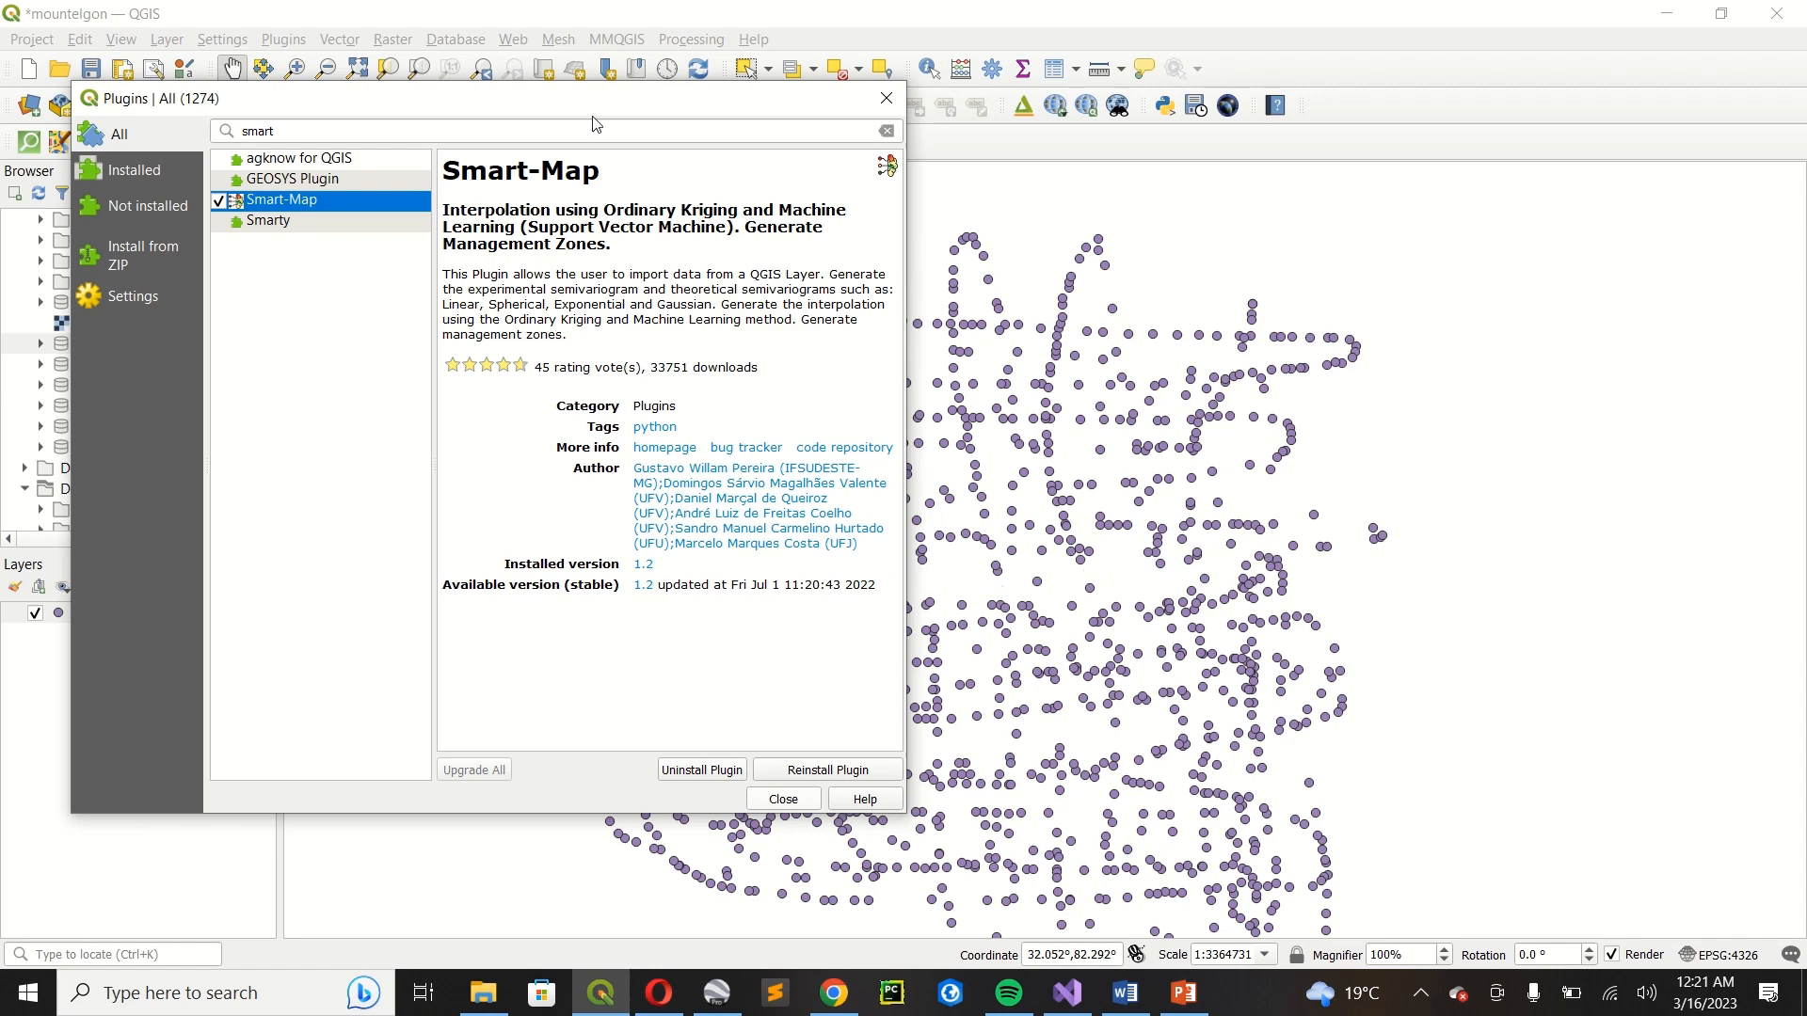
pyautogui.moveTo(602, 109); pyautogui.dragTo(926, 156)
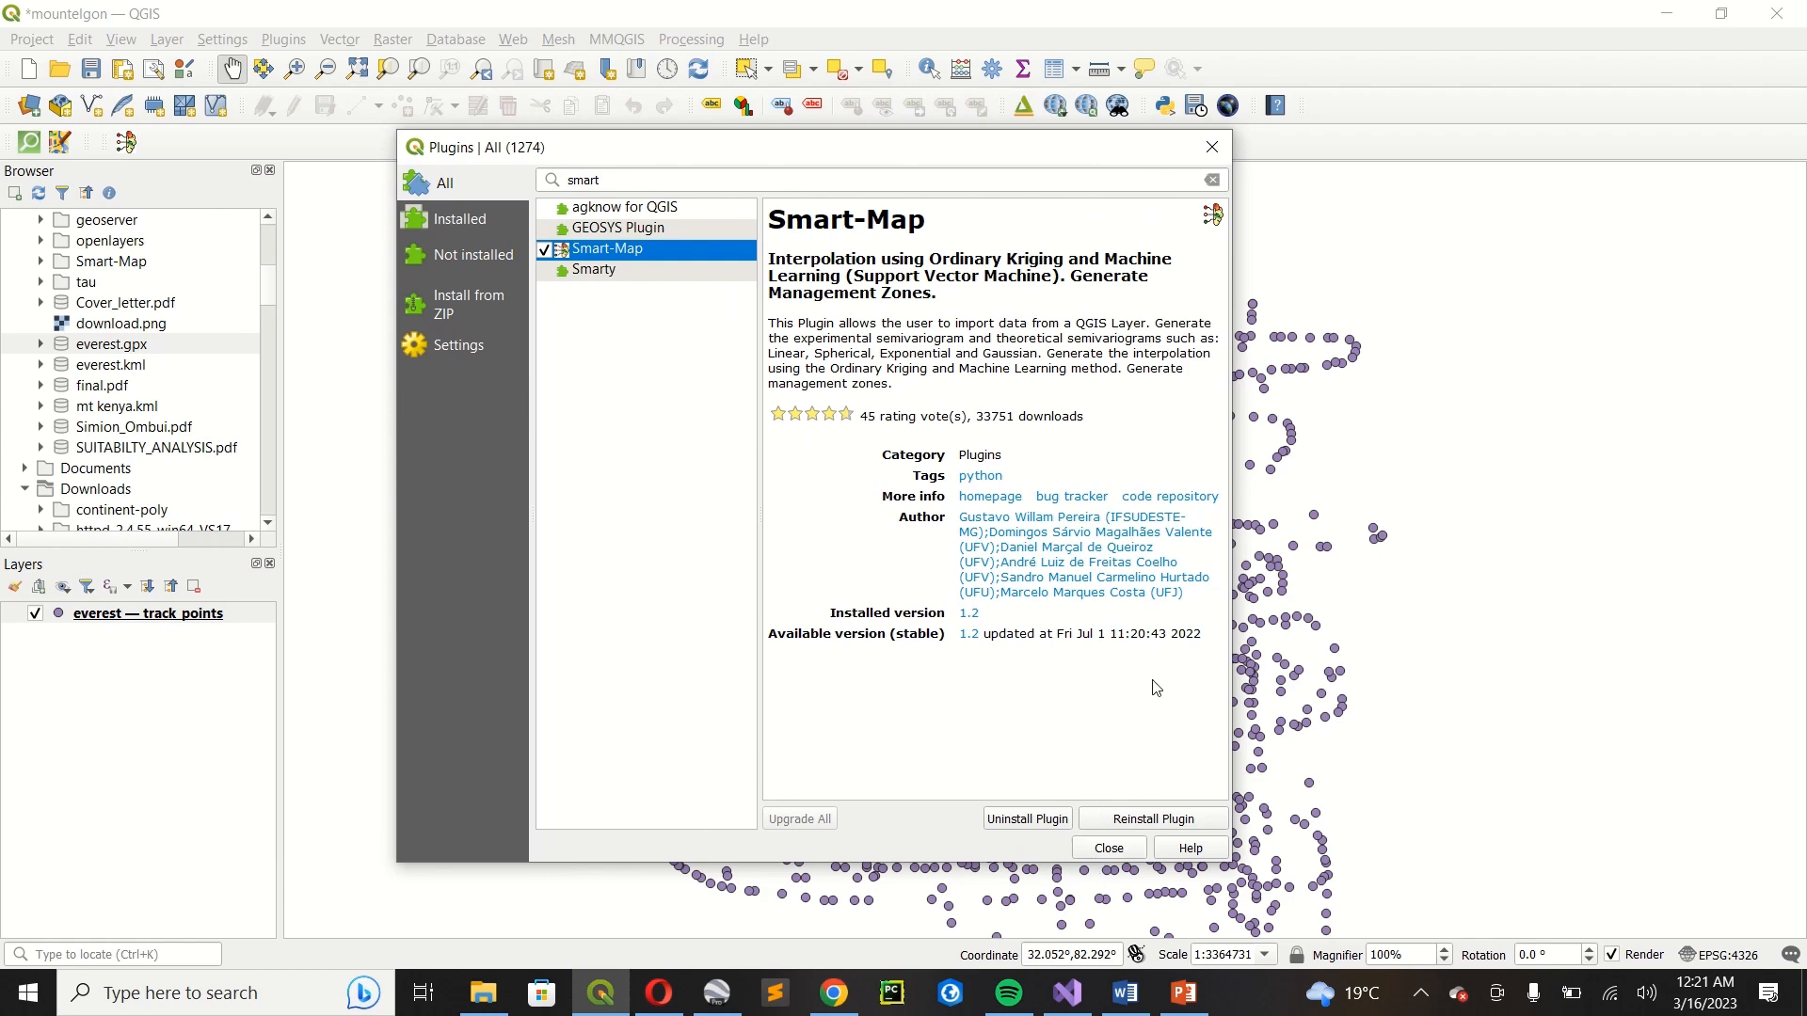
pyautogui.click(1110, 848)
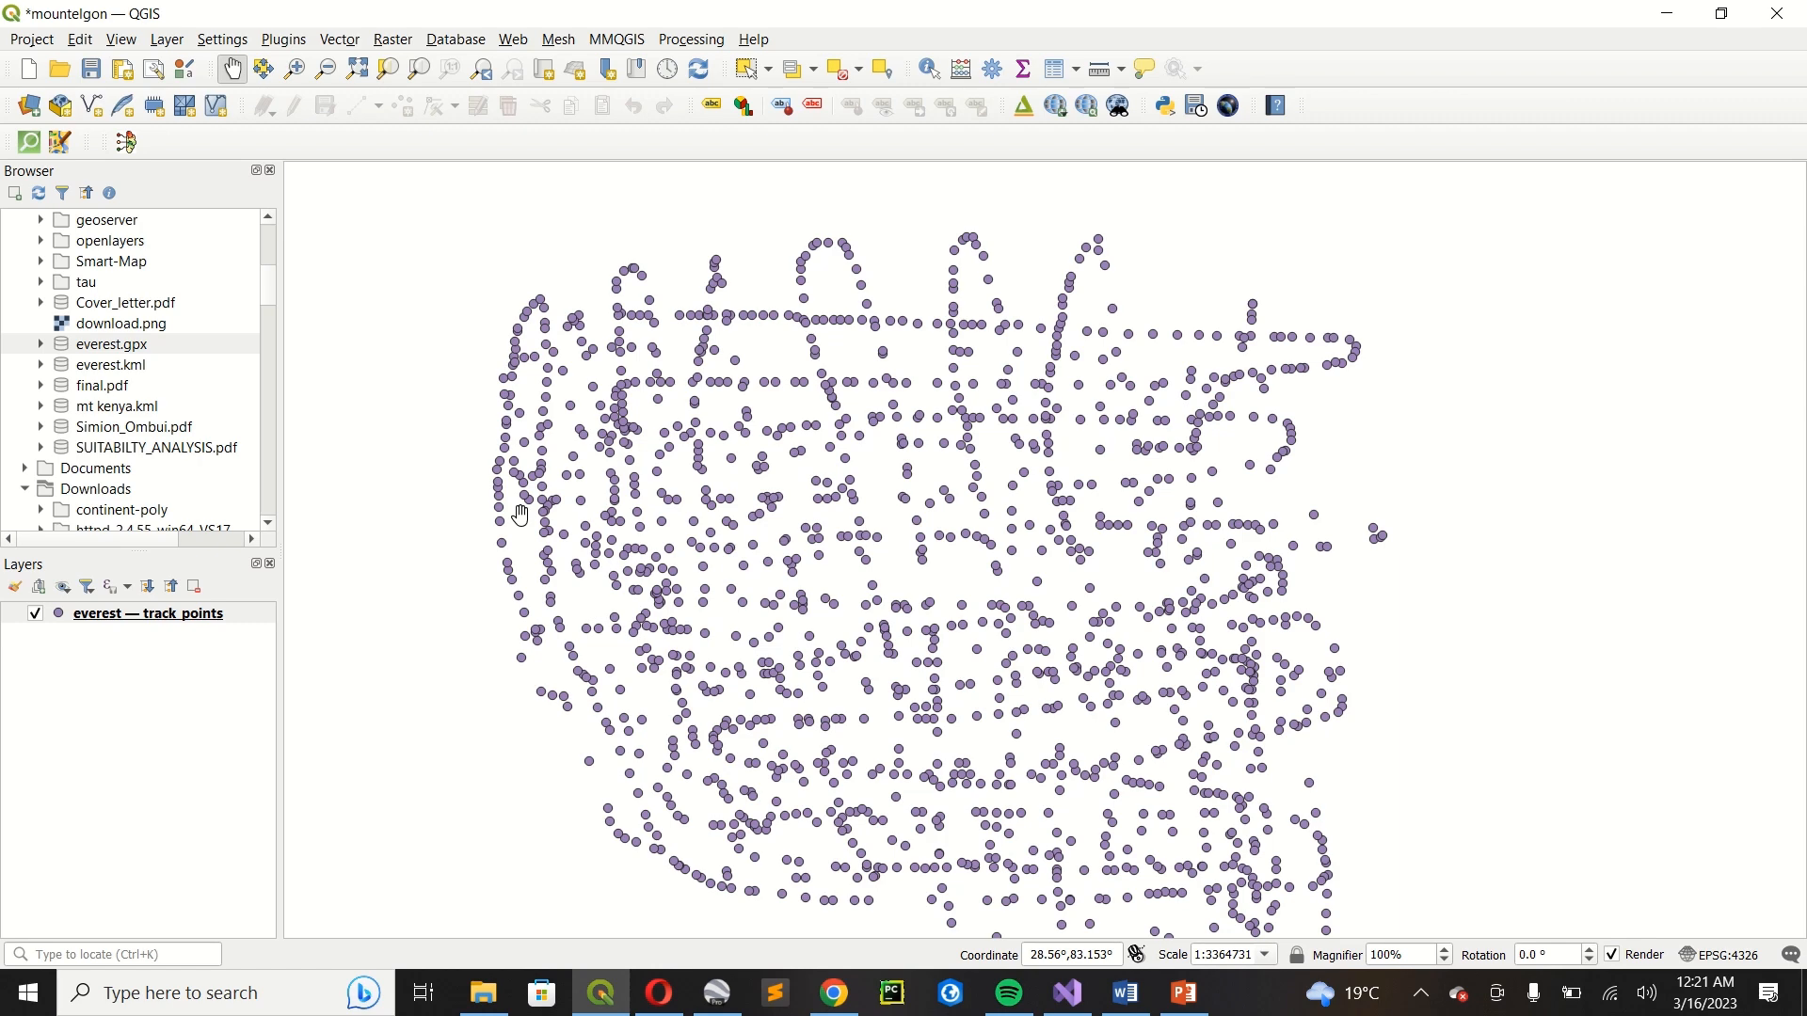
# Open the properties of the everest track_points layer at its source settings.
pyautogui.scroll(-1, 659, 494)
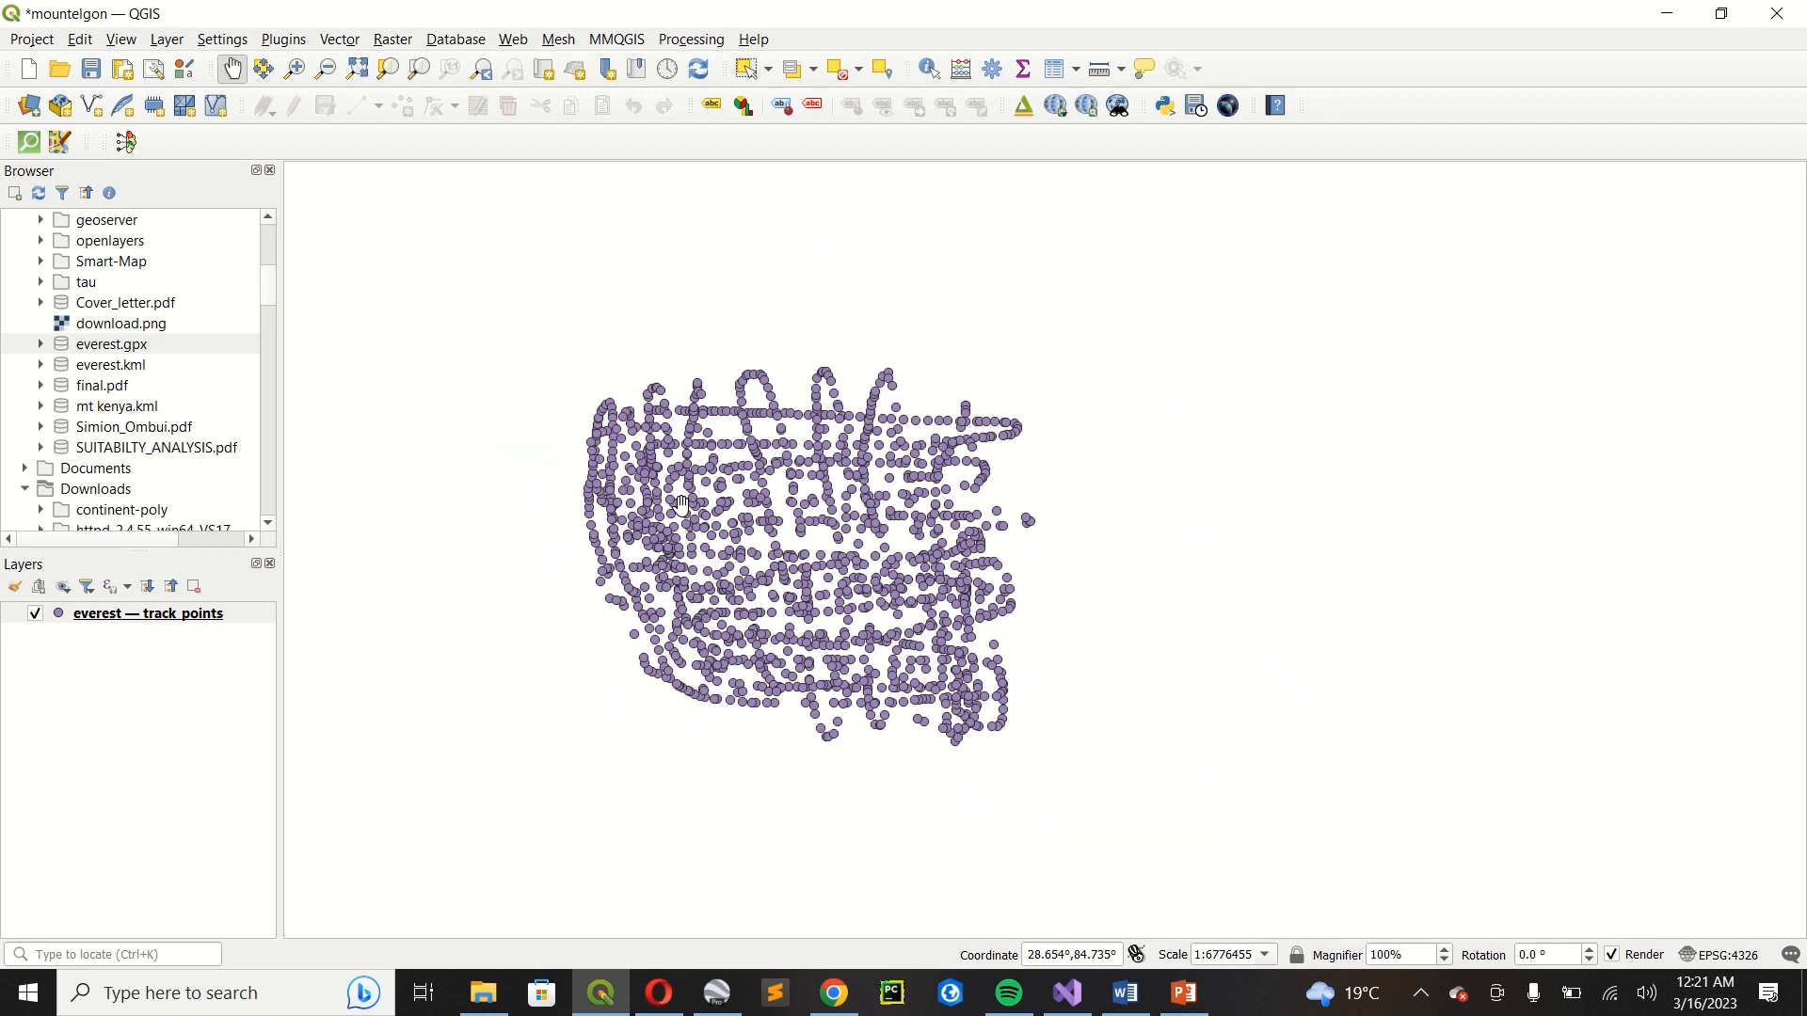
pyautogui.scroll(2, 691, 501)
pyautogui.scroll(-2, 808, 435)
pyautogui.scroll(2, 764, 452)
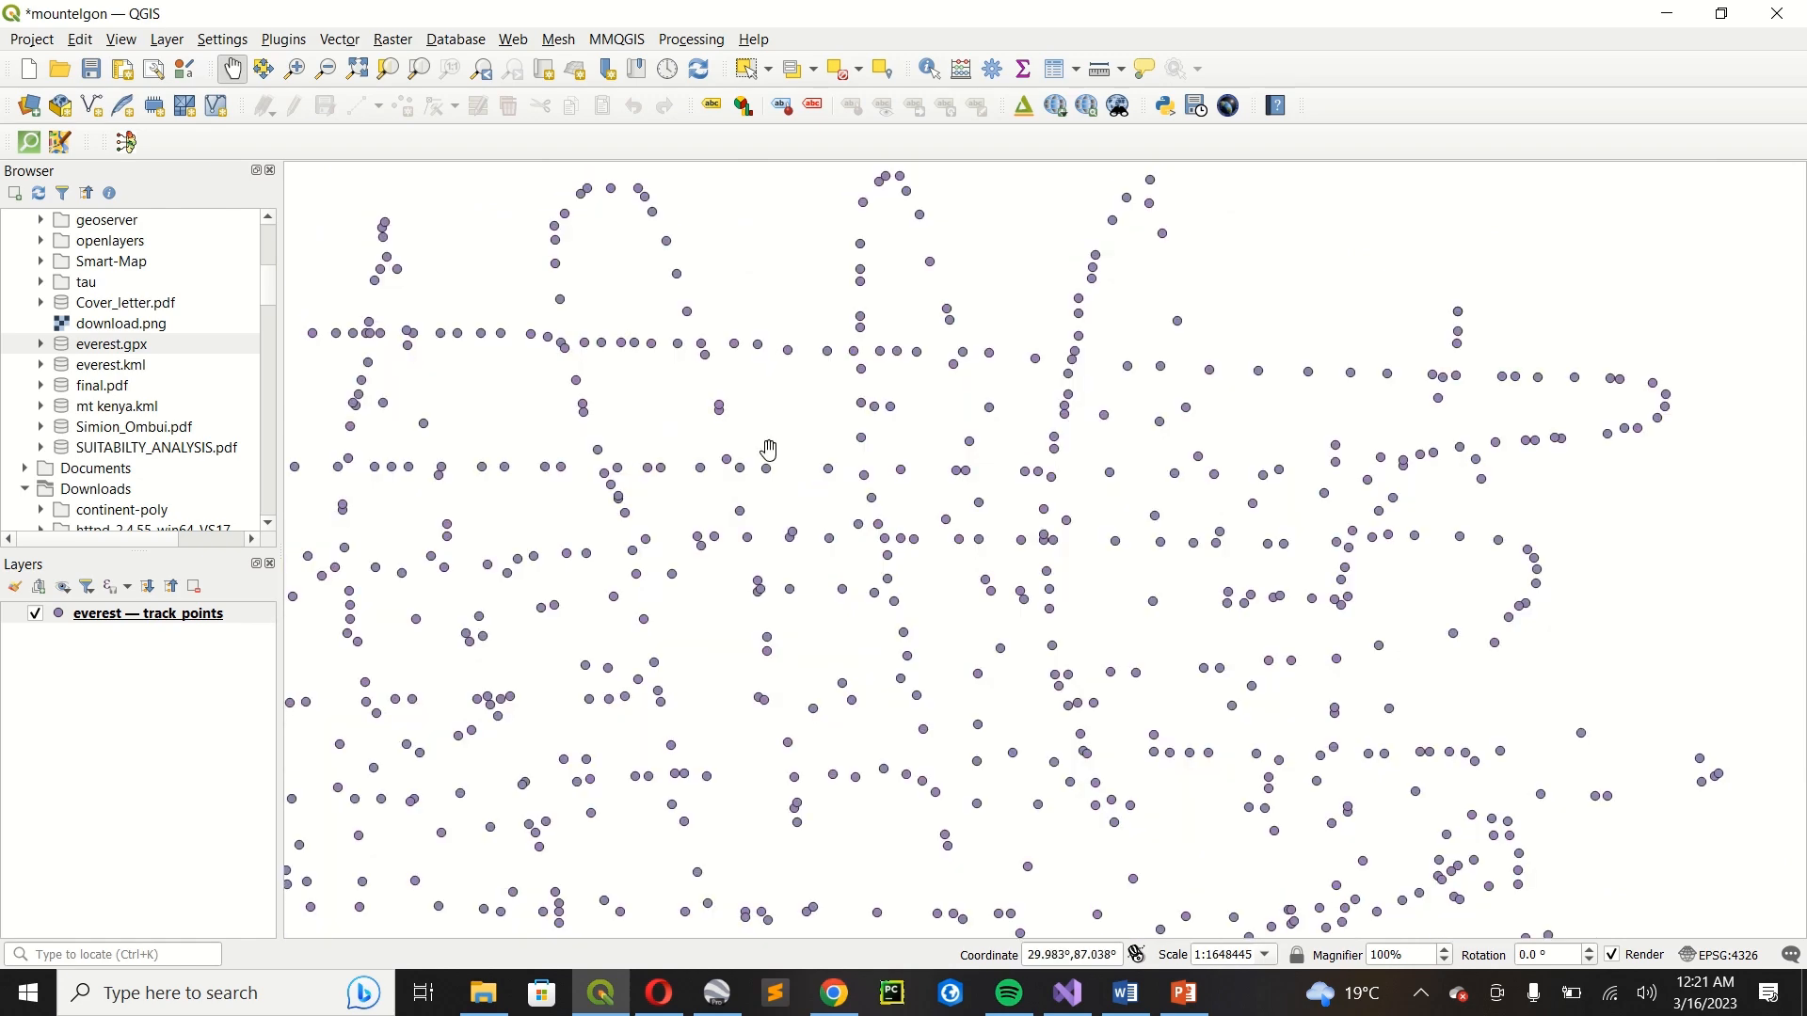
pyautogui.scroll(-2, 693, 458)
pyautogui.click(195, 617)
pyautogui.rightClick(194, 616)
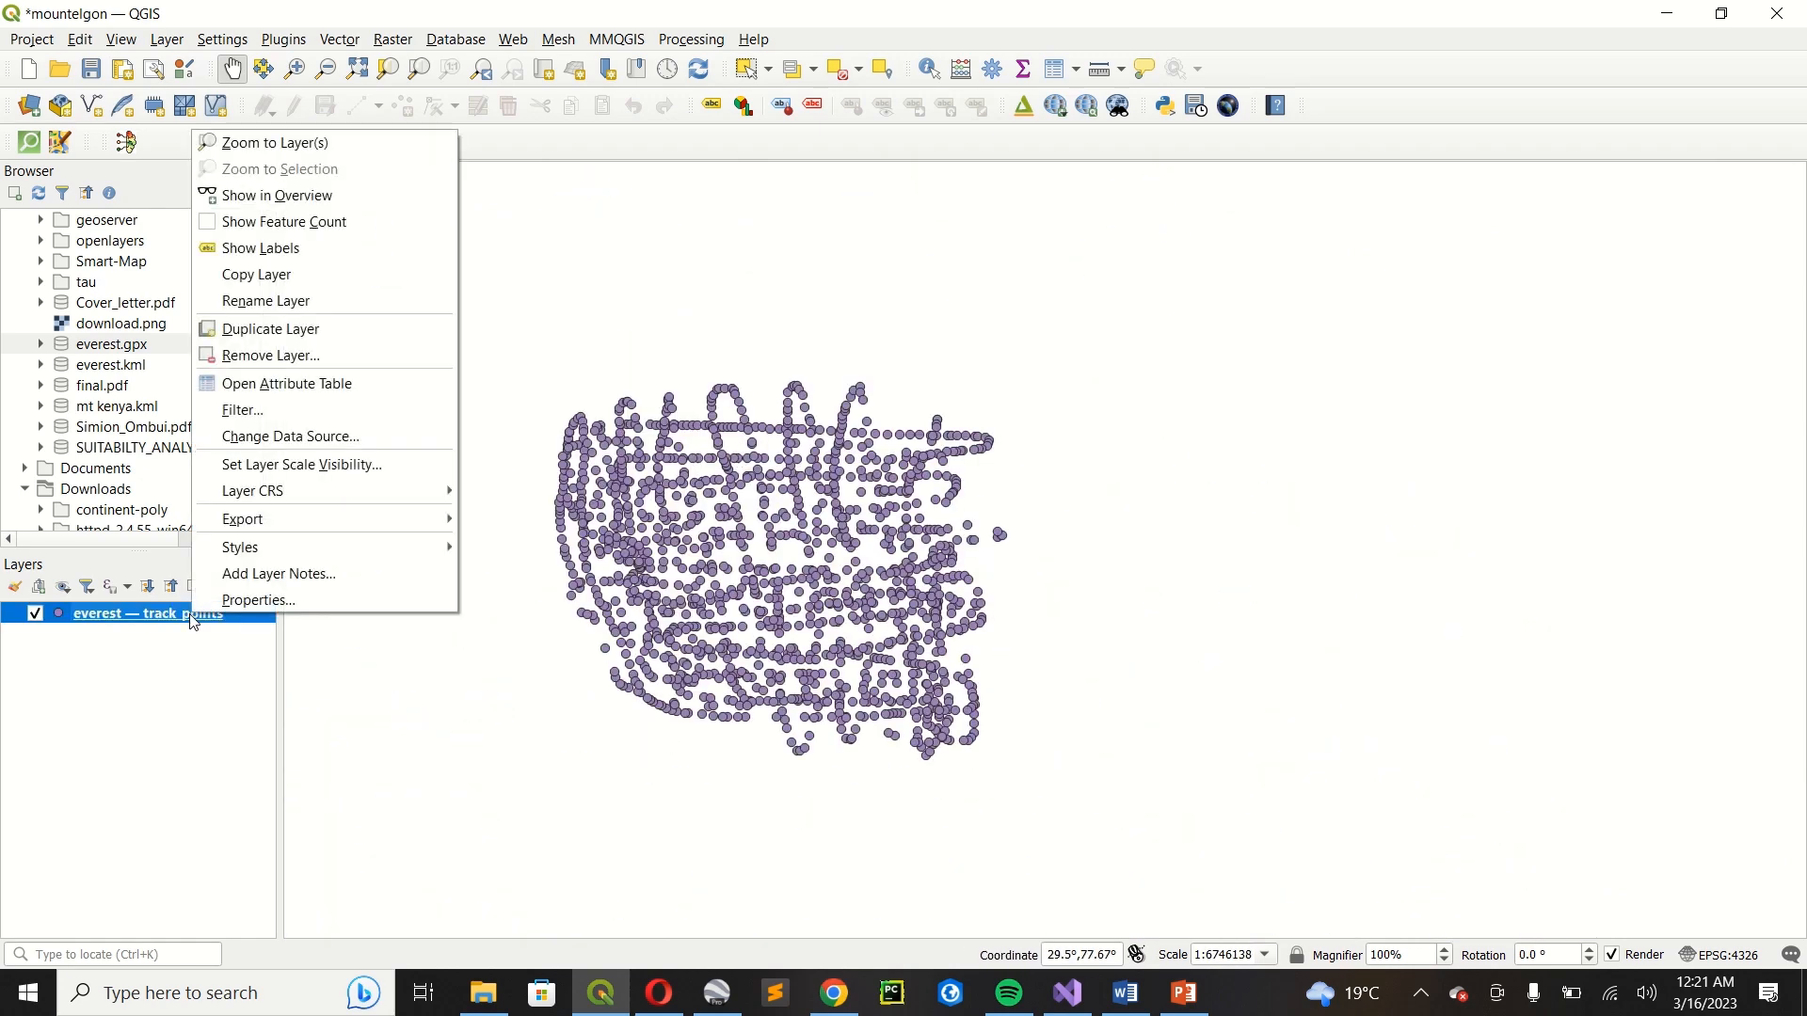
pyautogui.click(231, 603)
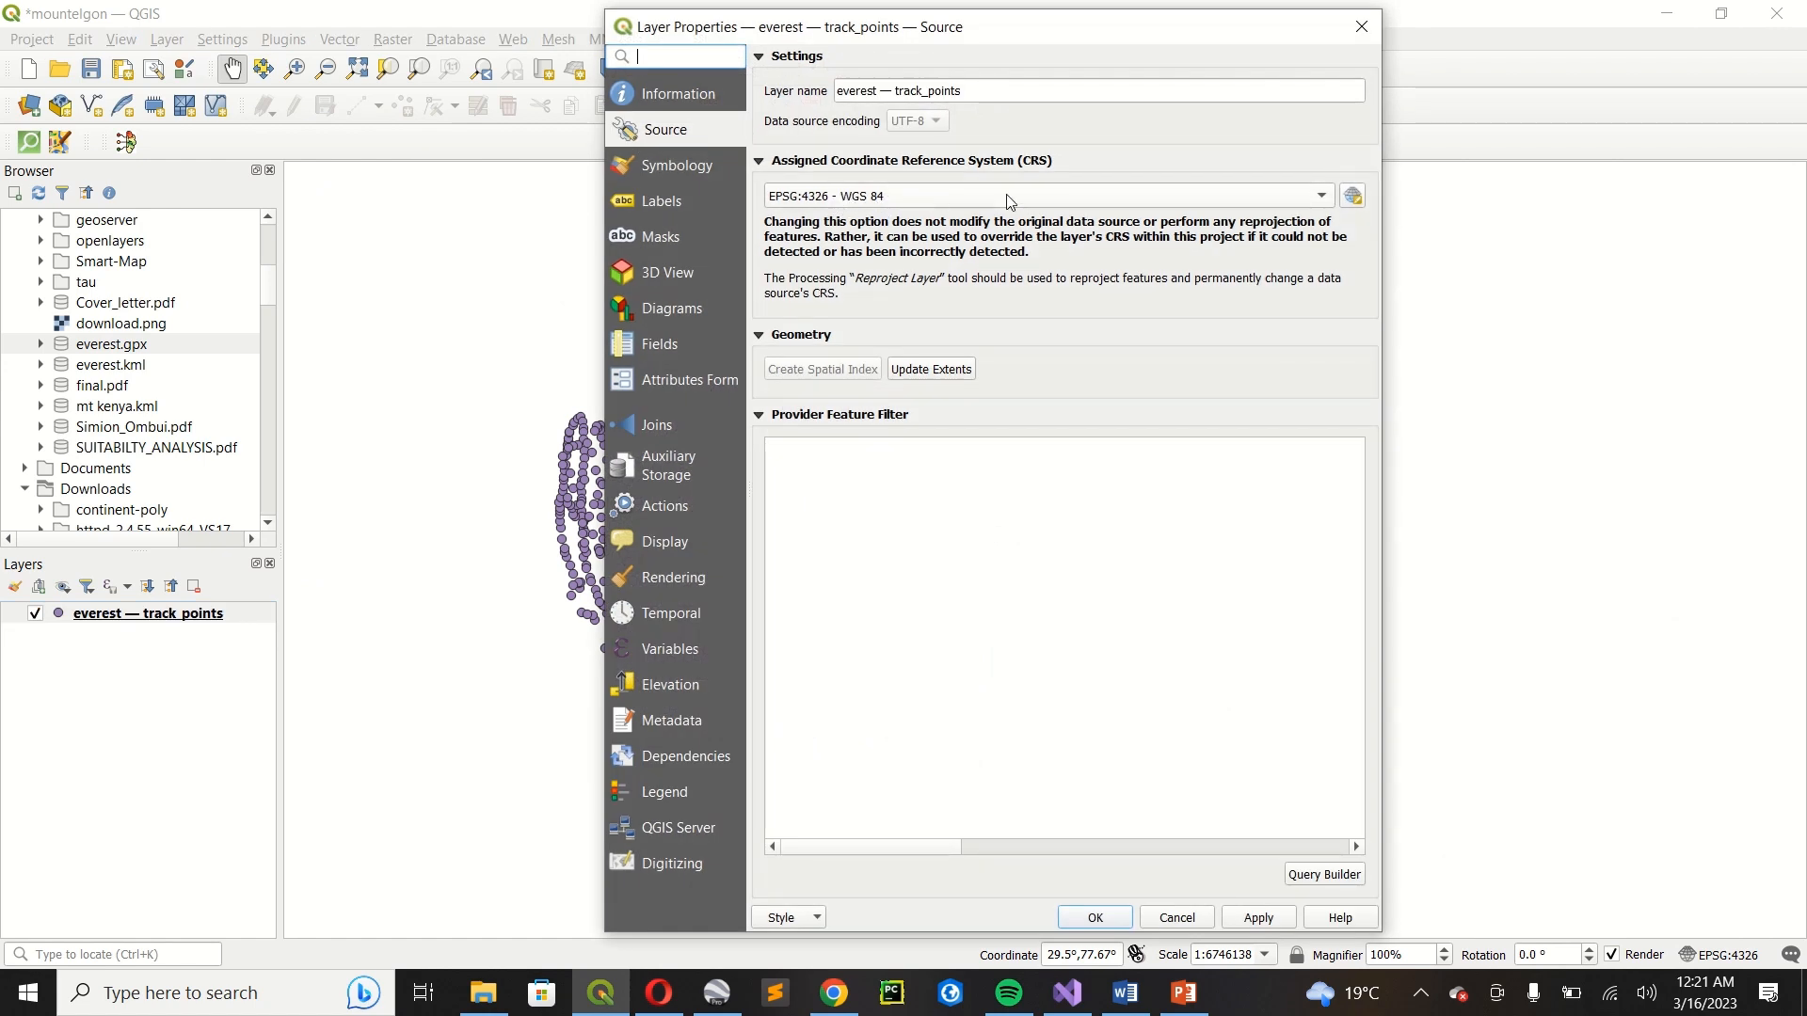
# Filter the coordinate systems for "utm" and assign WGS 84 / UTM zone 37N (EPSG:32637) to the track_points layer.
pyautogui.click(1353, 196)
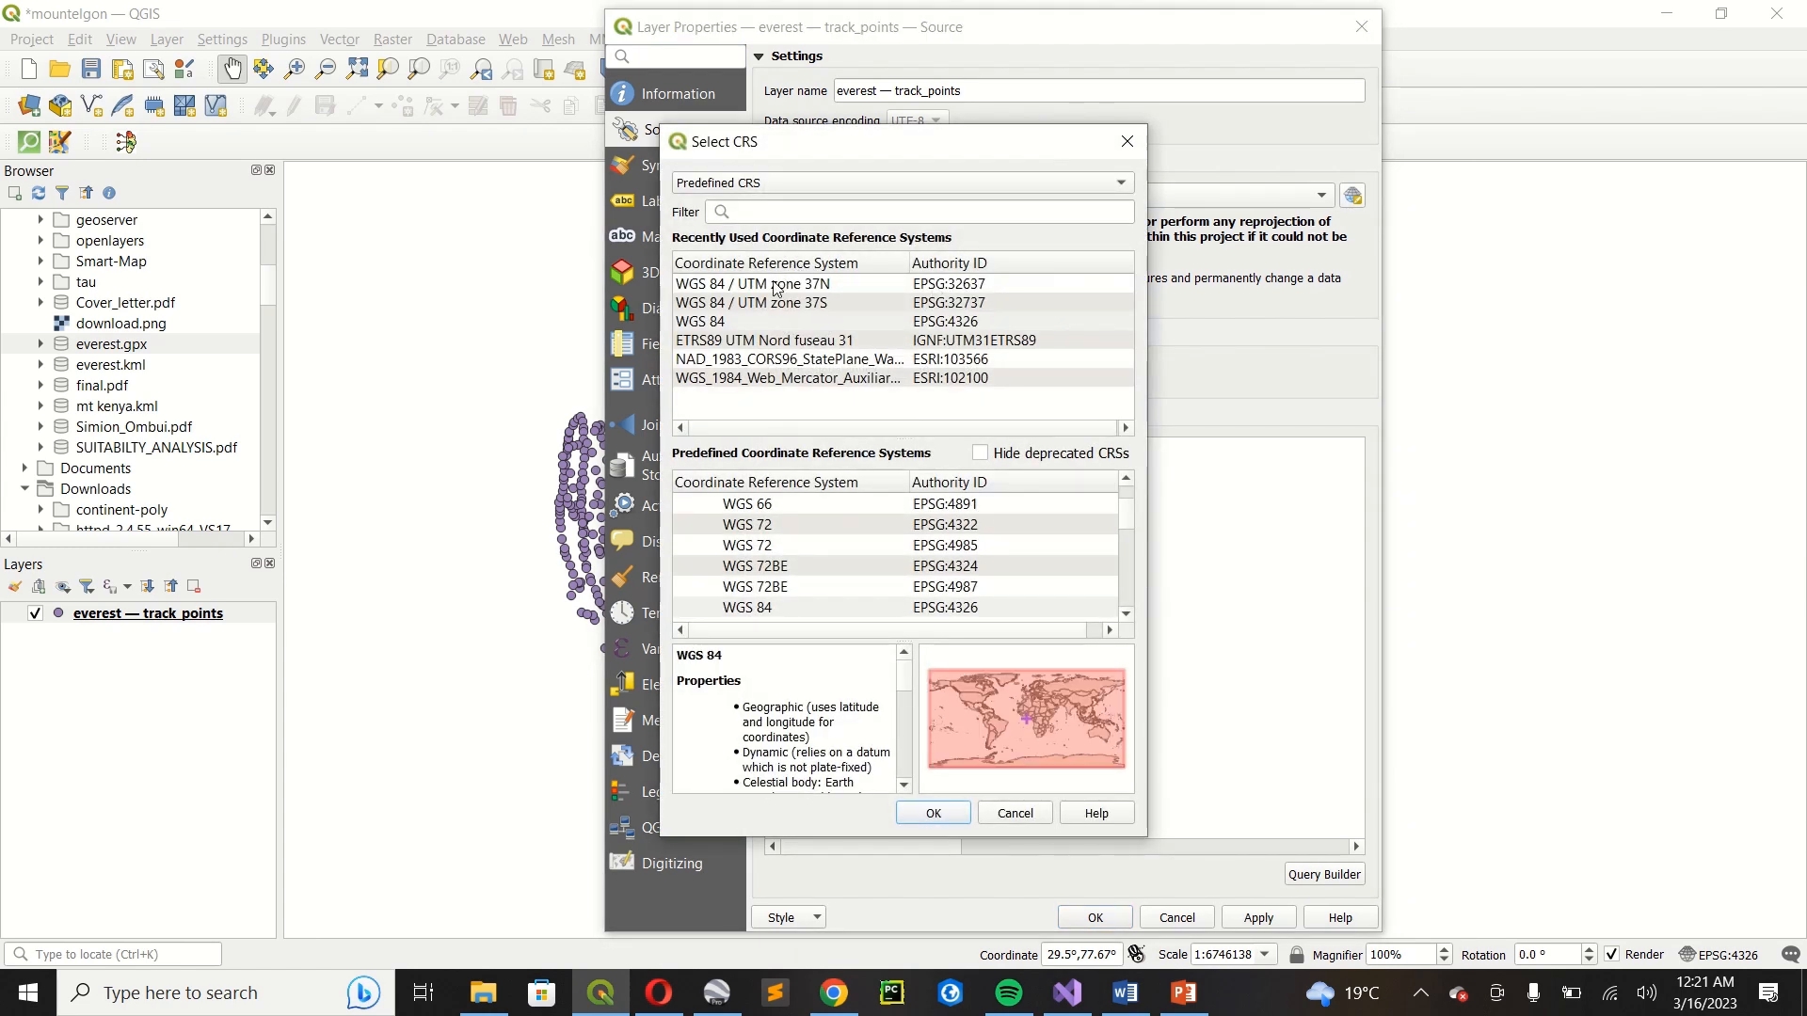
pyautogui.click(752, 215)
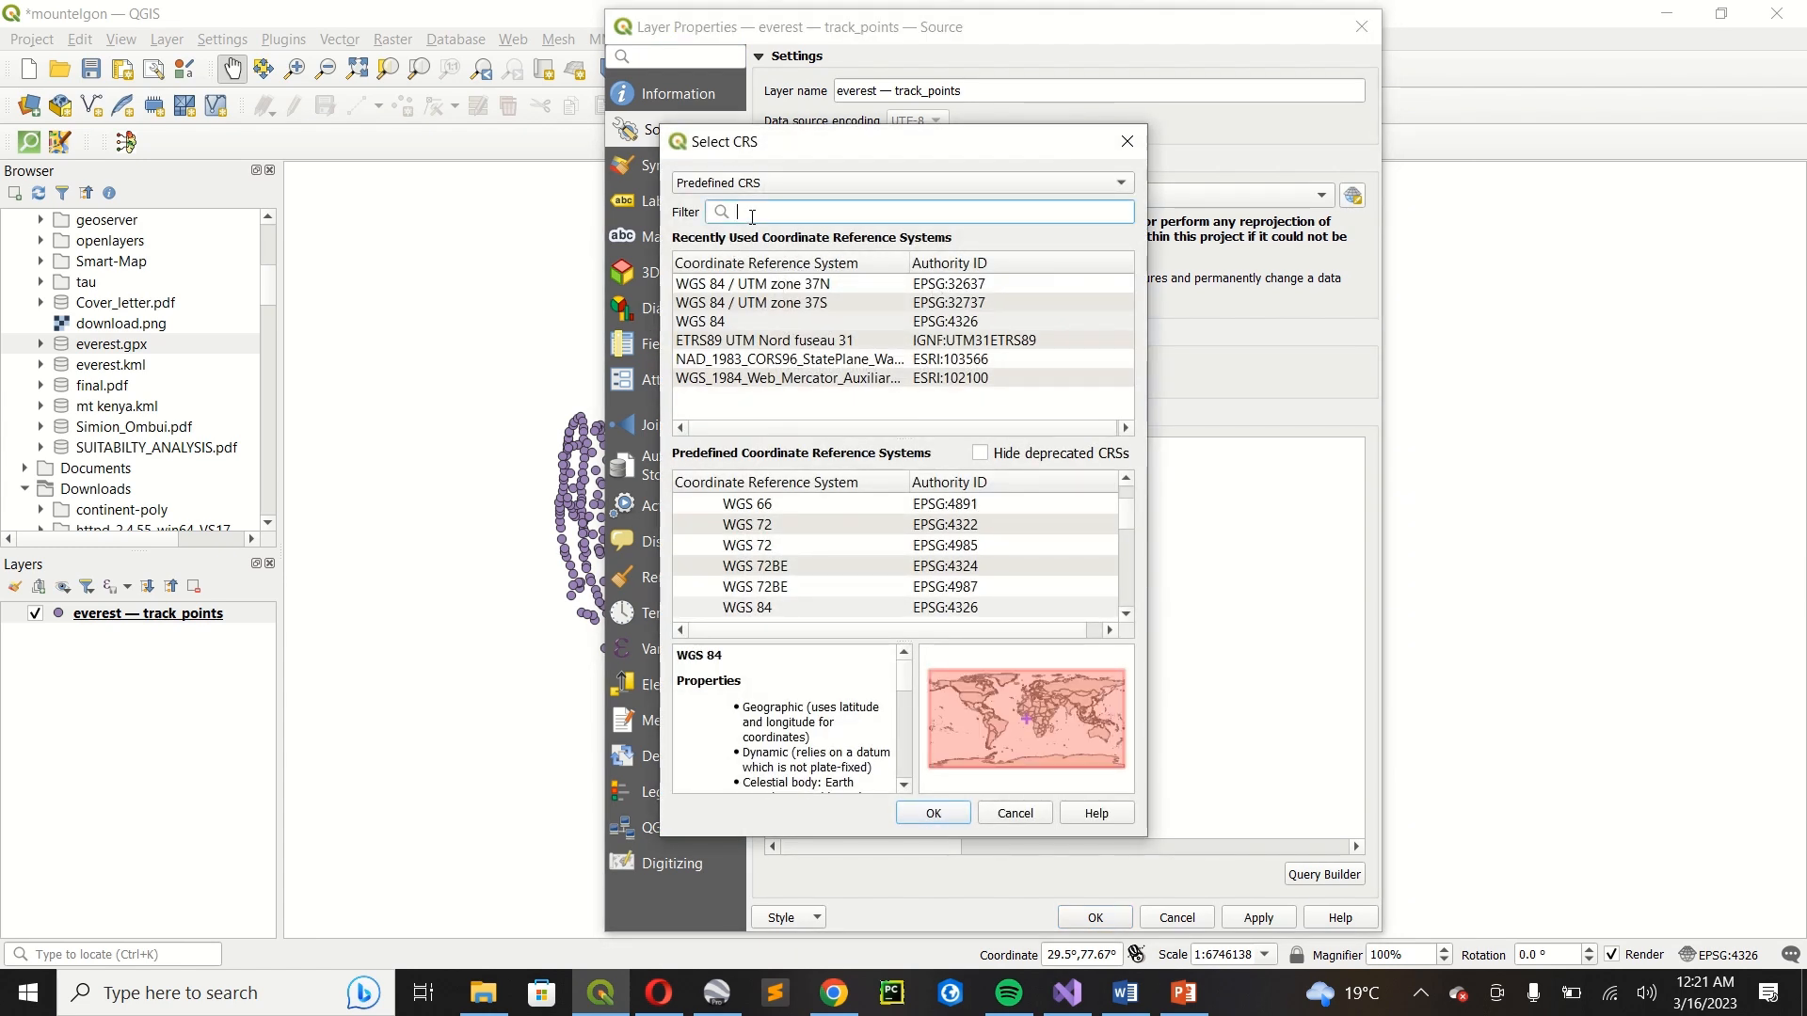
pyautogui.write('utm')
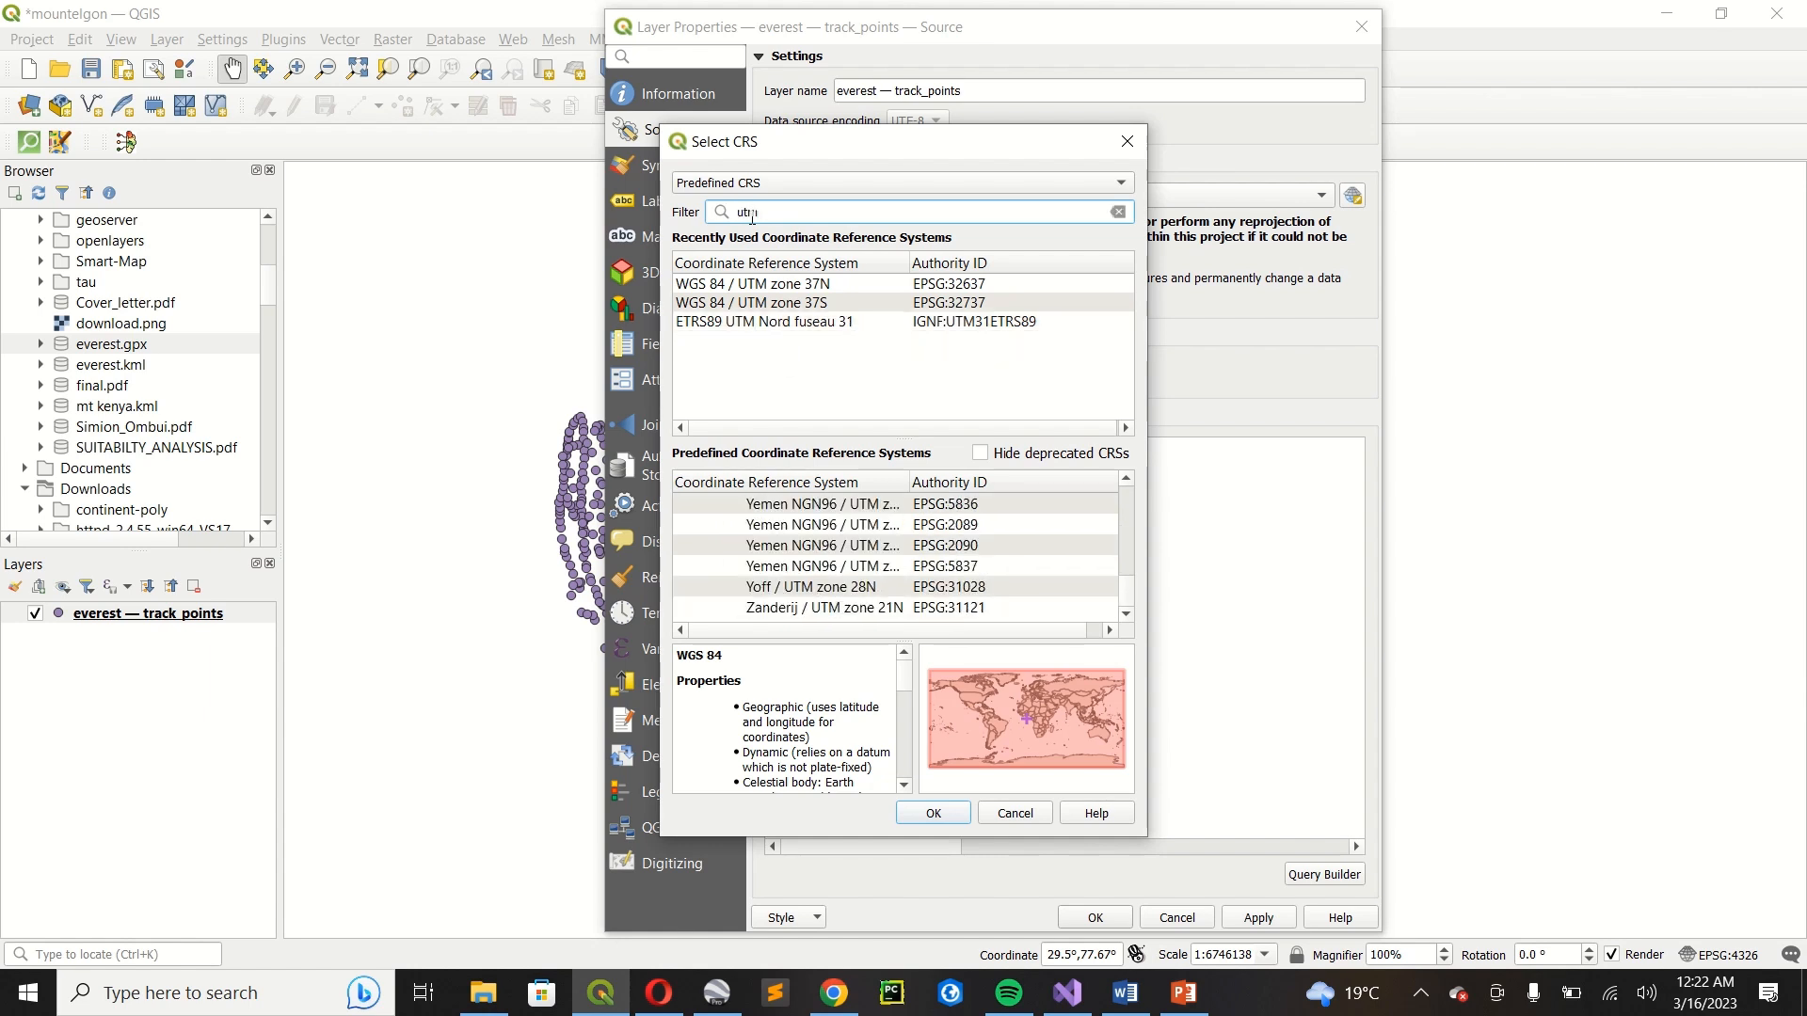
pyautogui.click(842, 289)
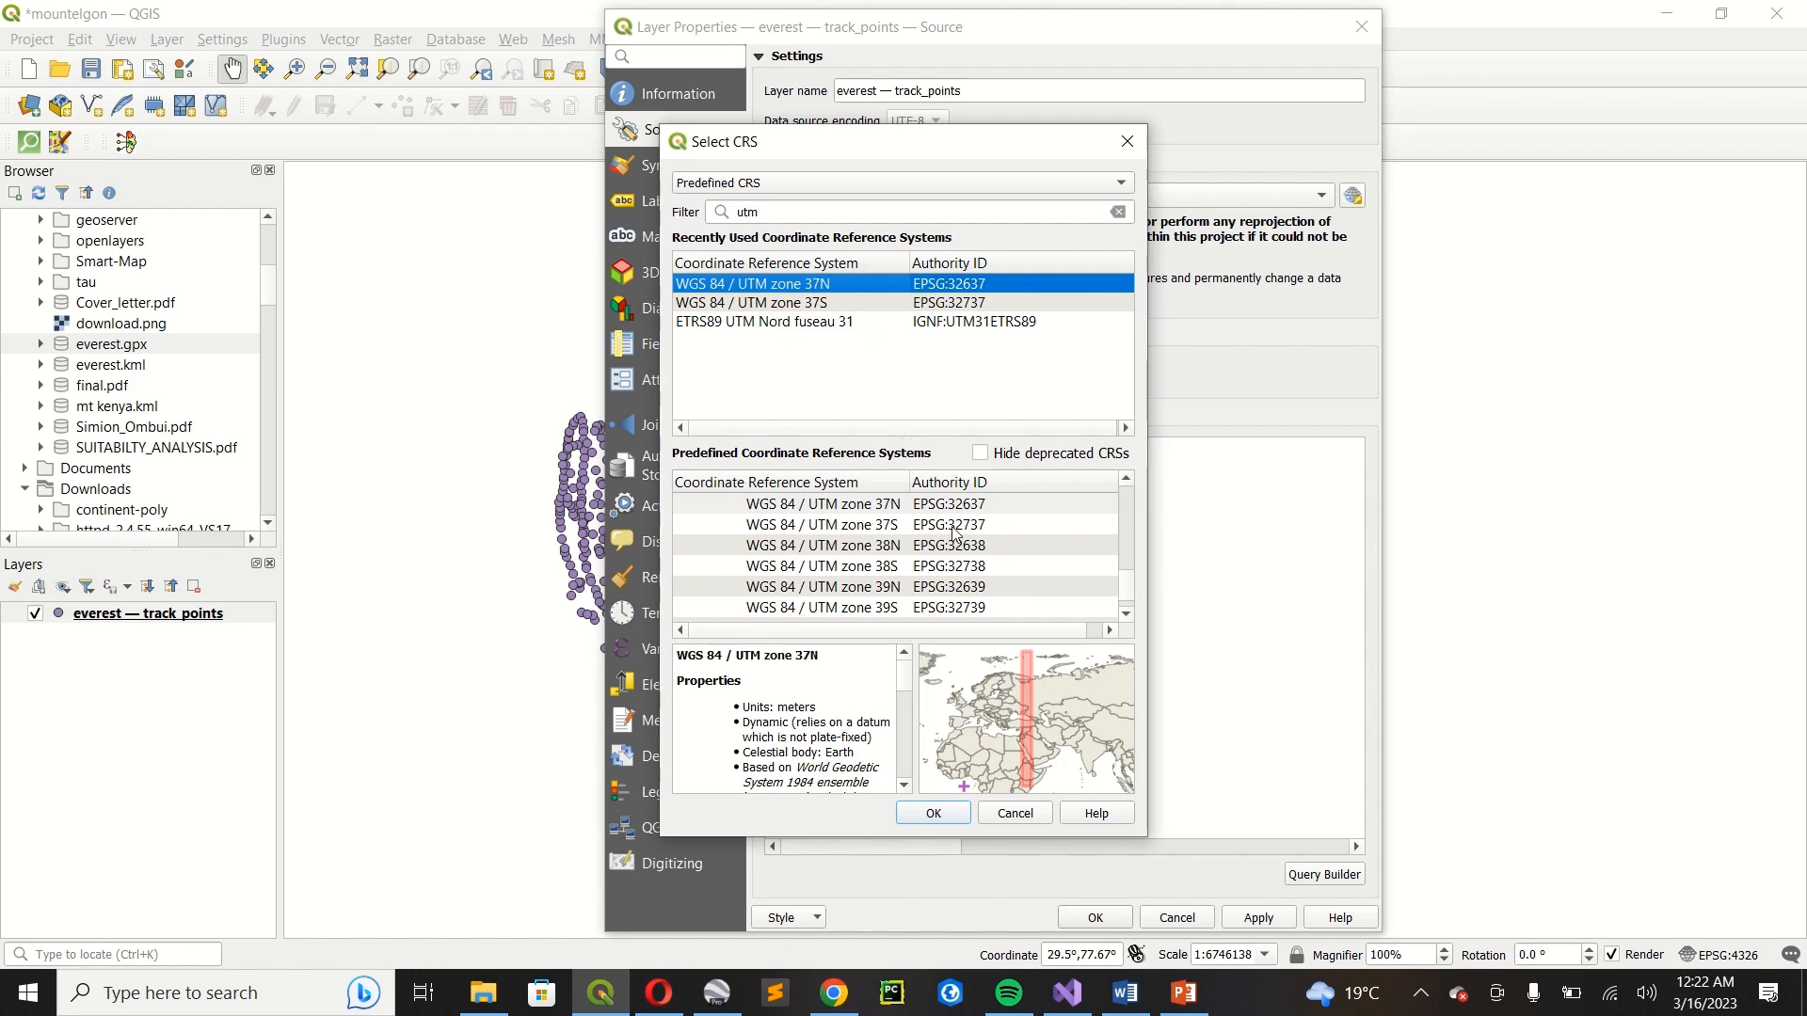
pyautogui.click(951, 813)
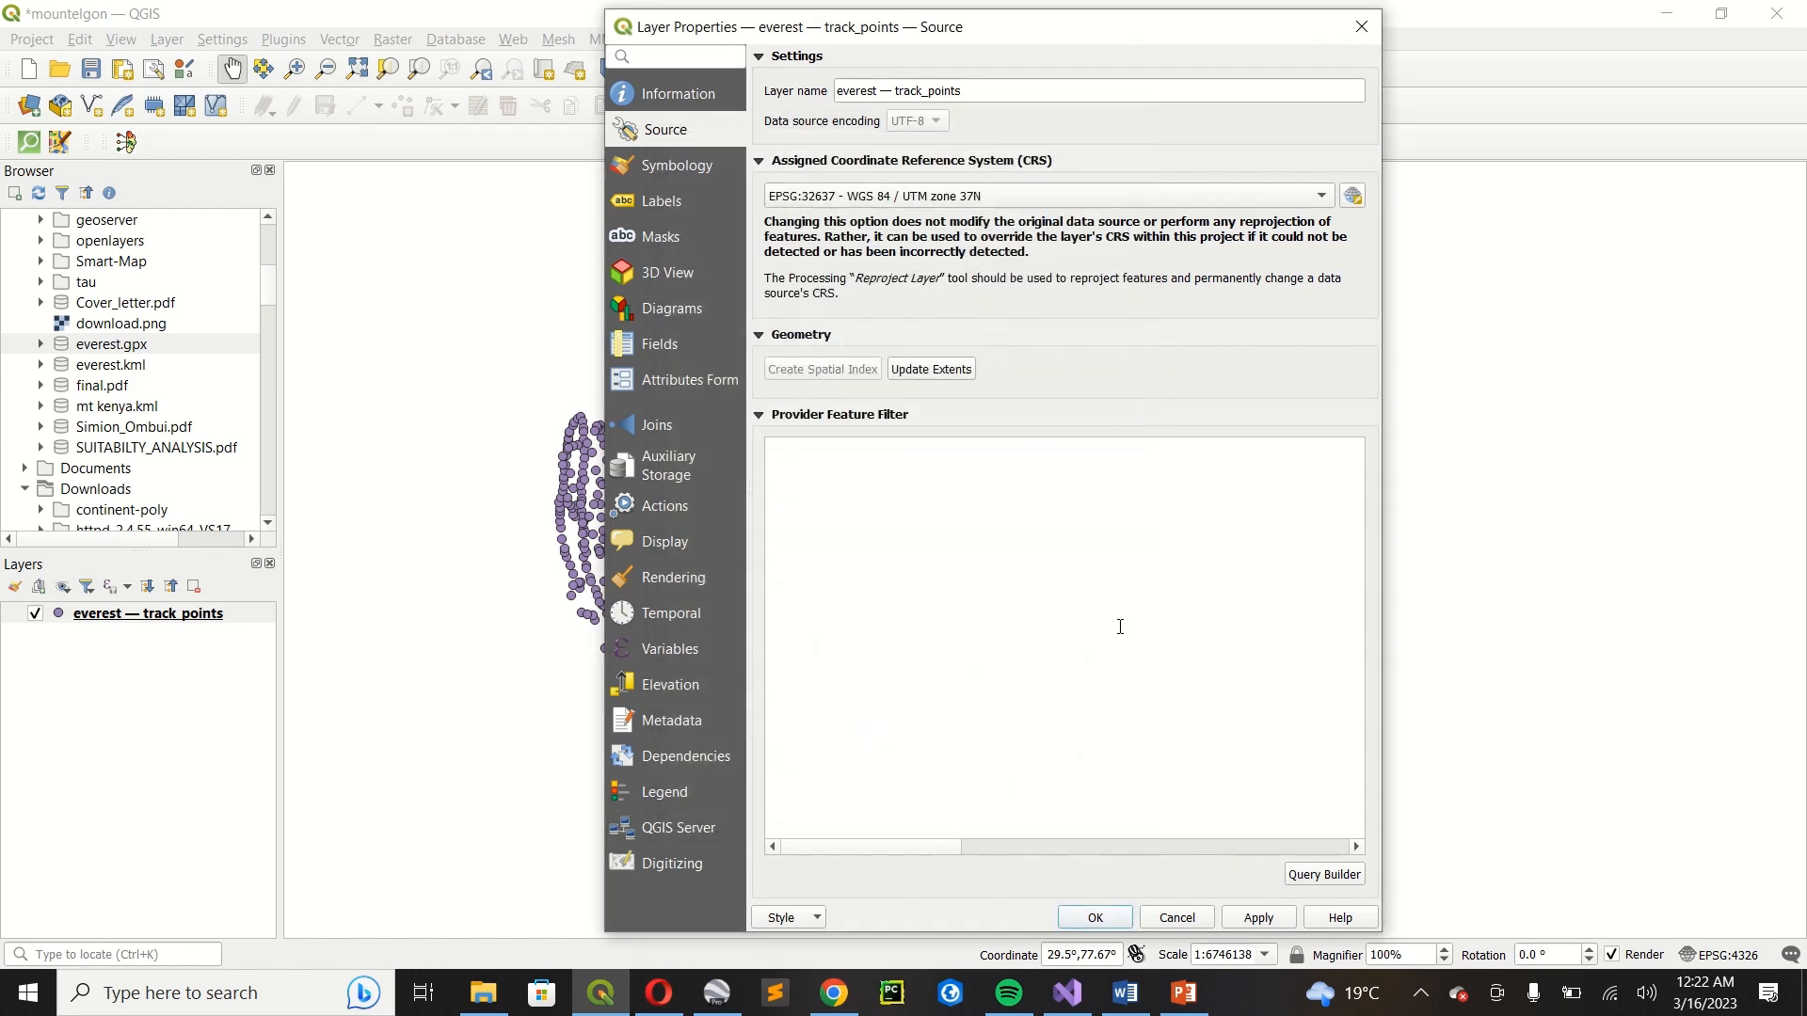
pyautogui.click(1249, 924)
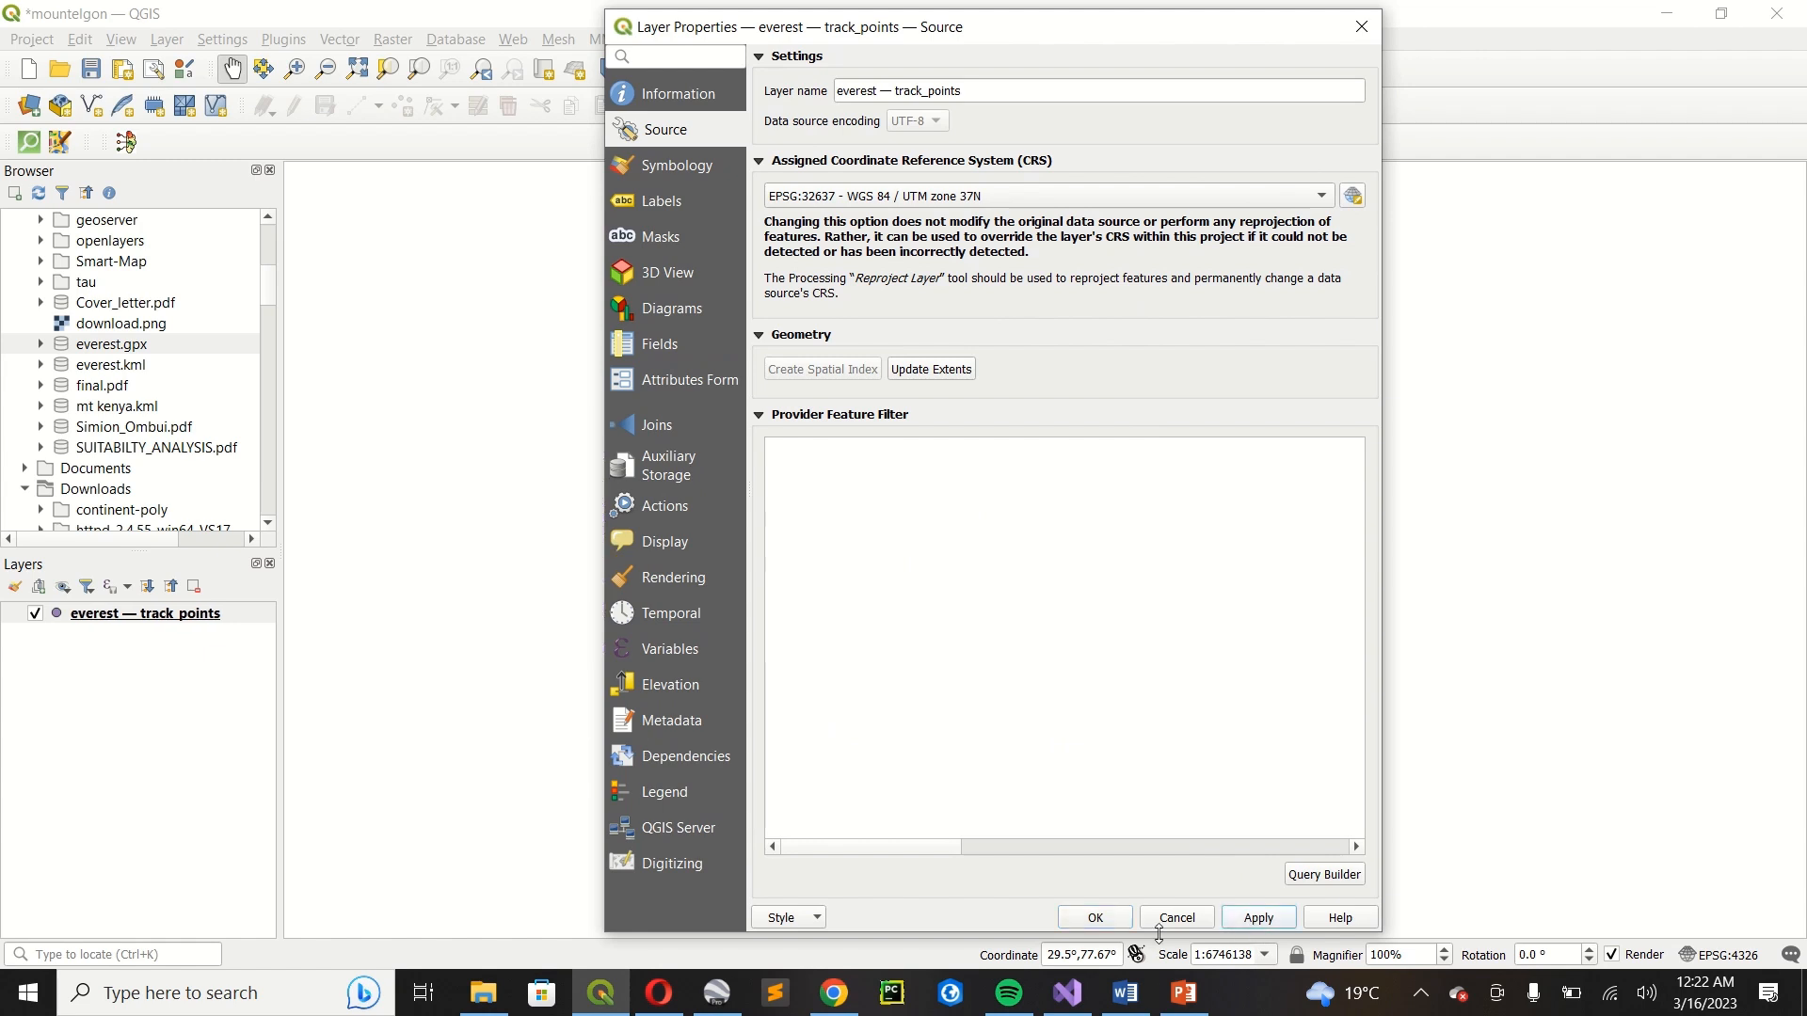
pyautogui.click(1095, 920)
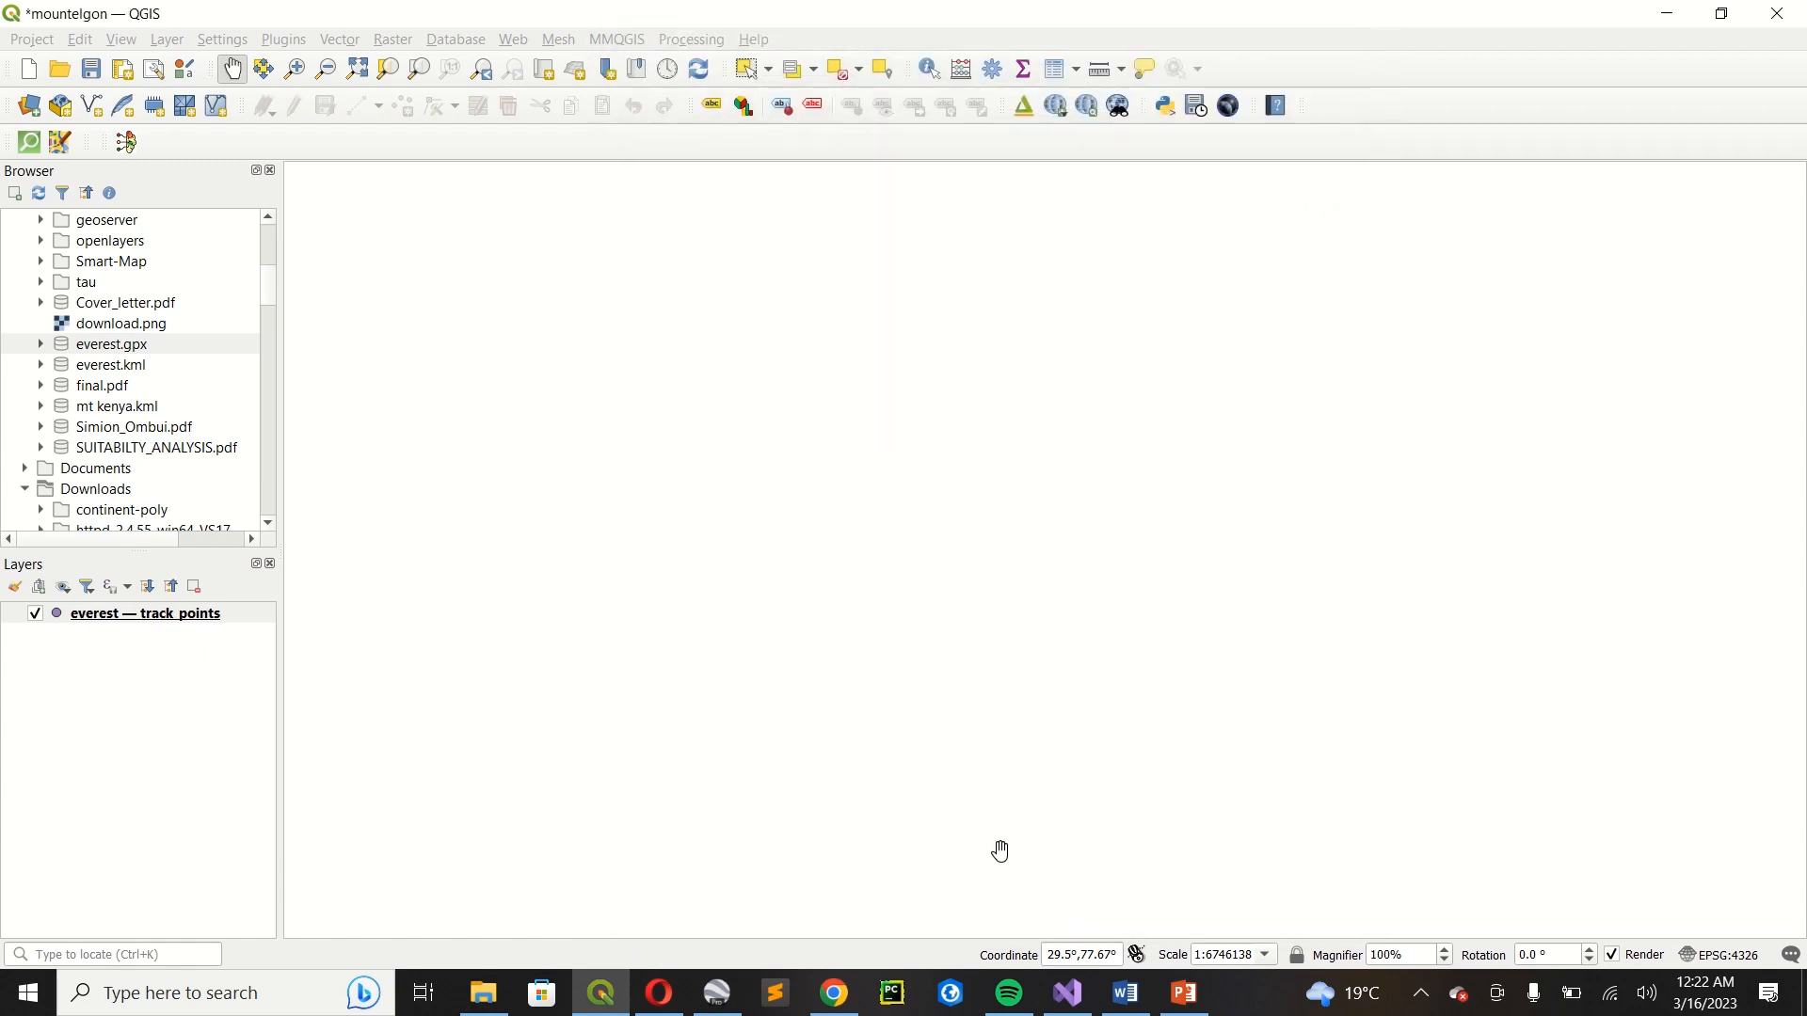
# Bring the whole everest track_points layer back into view in the map.
pyautogui.rightClick(204, 621)
pyautogui.click(301, 144)
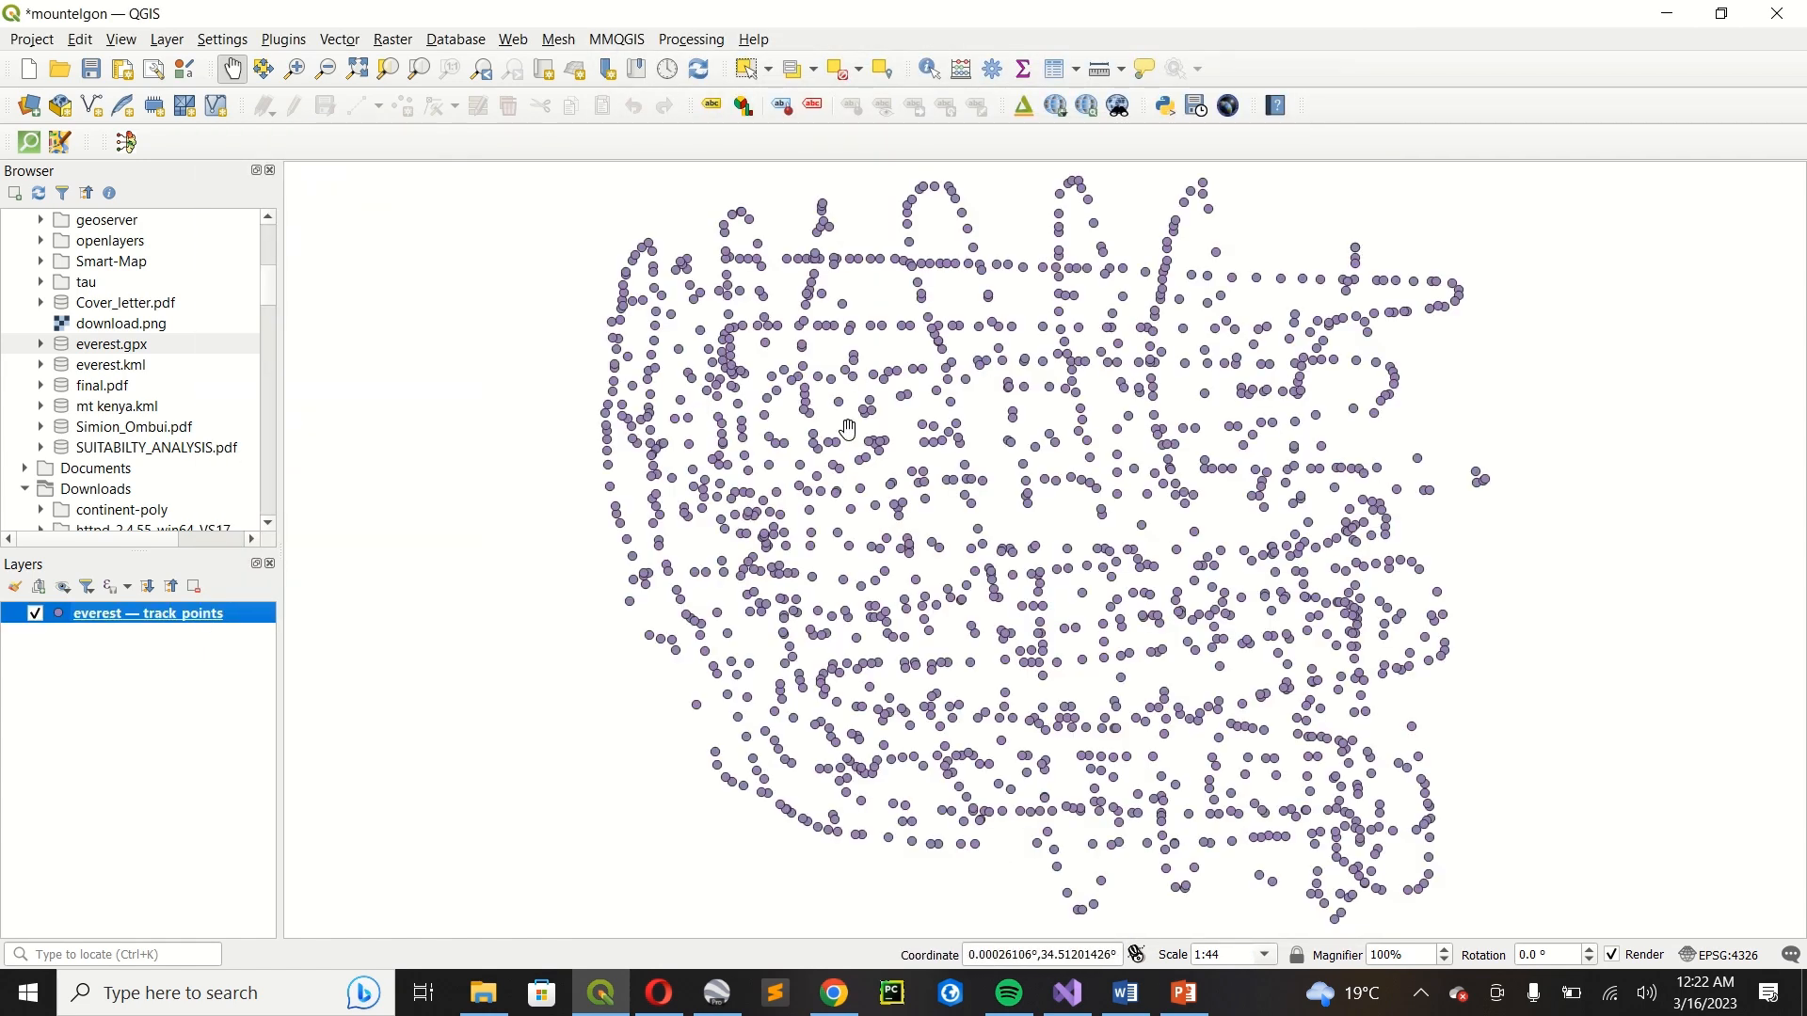
pyautogui.moveTo(933, 380); pyautogui.dragTo(848, 402)
pyautogui.scroll(-1, 884, 403)
pyautogui.scroll(1, 889, 402)
pyautogui.scroll(-1, 896, 403)
# Save the project as mountelgon.qgz in the Desktop folder.
pyautogui.click(32, 39)
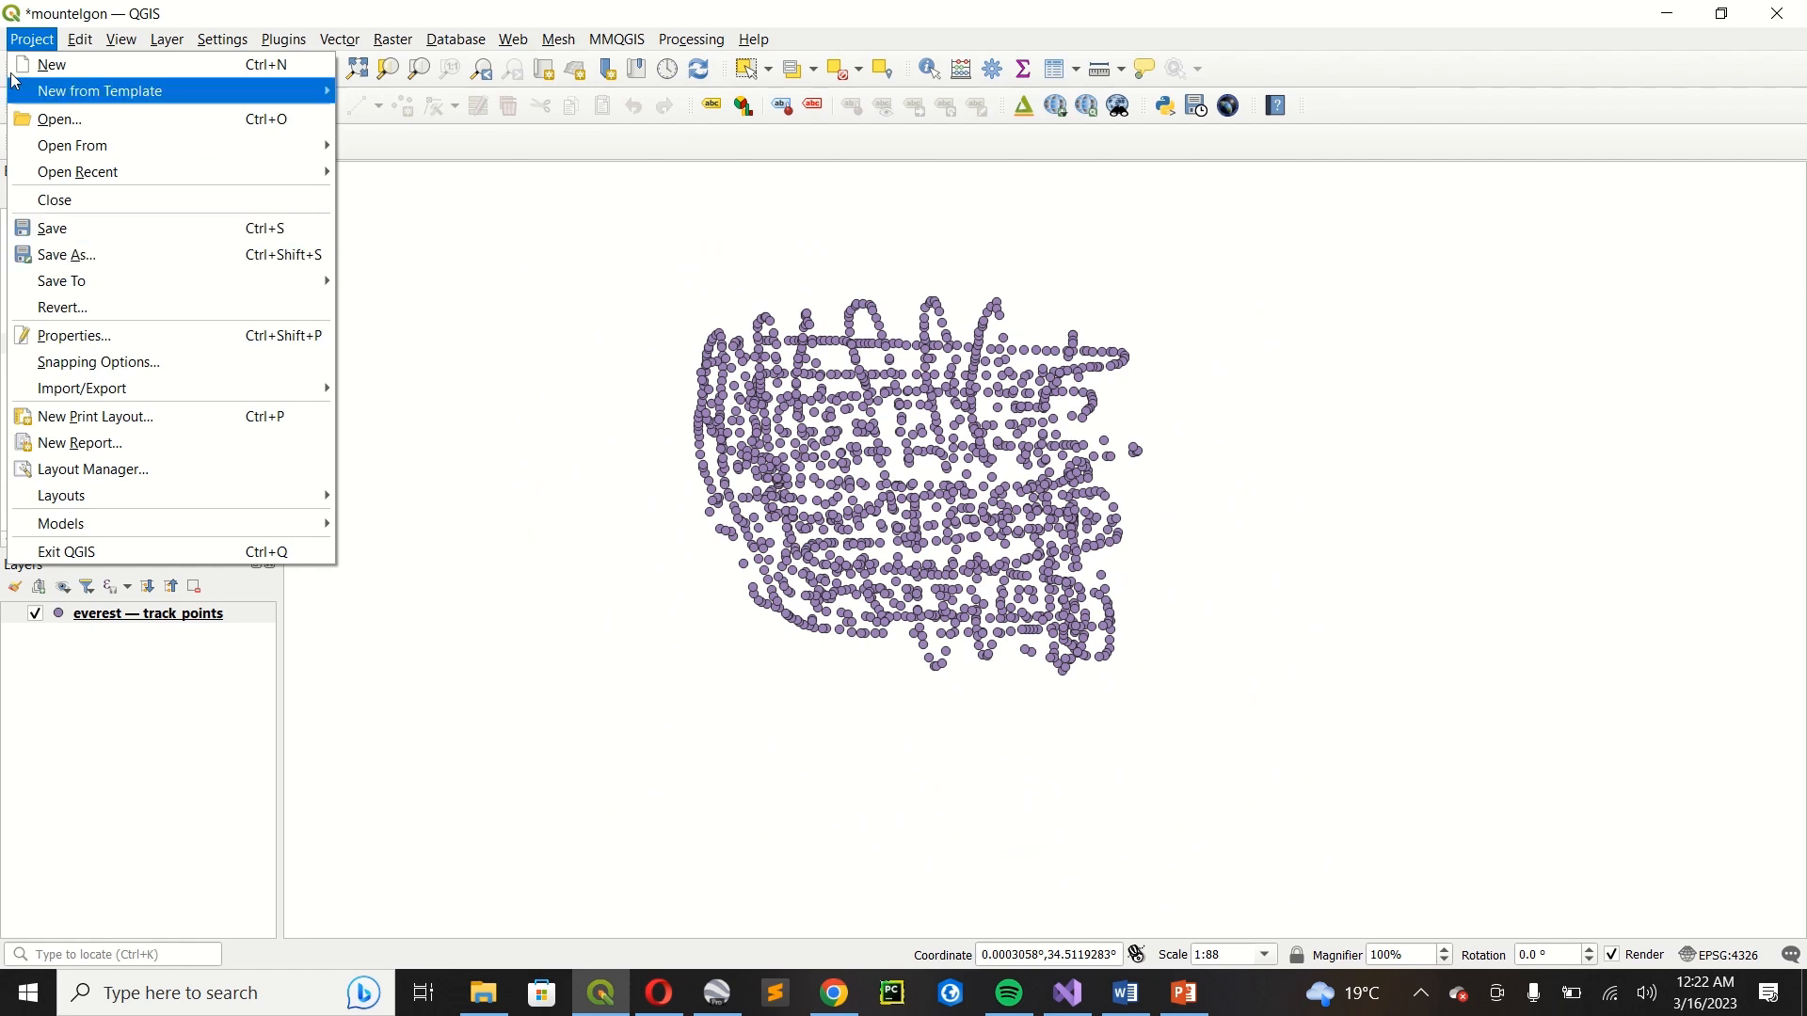
pyautogui.click(90, 254)
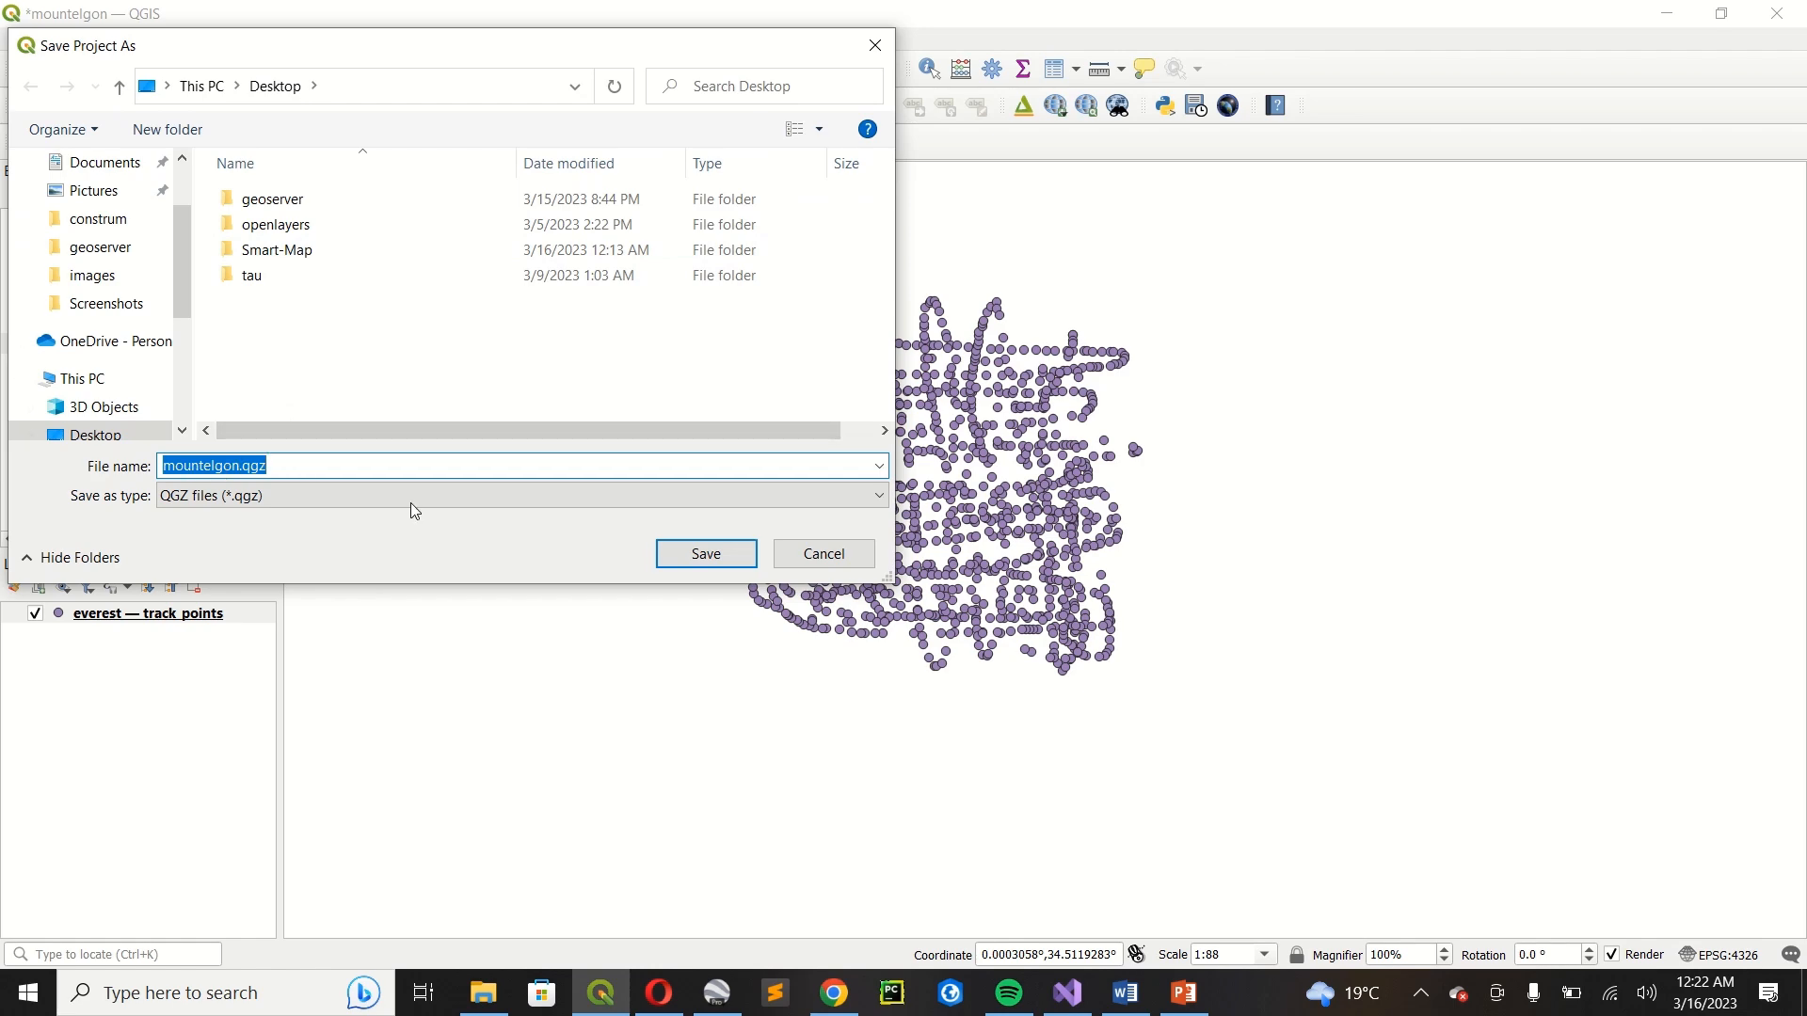
pyautogui.click(706, 554)
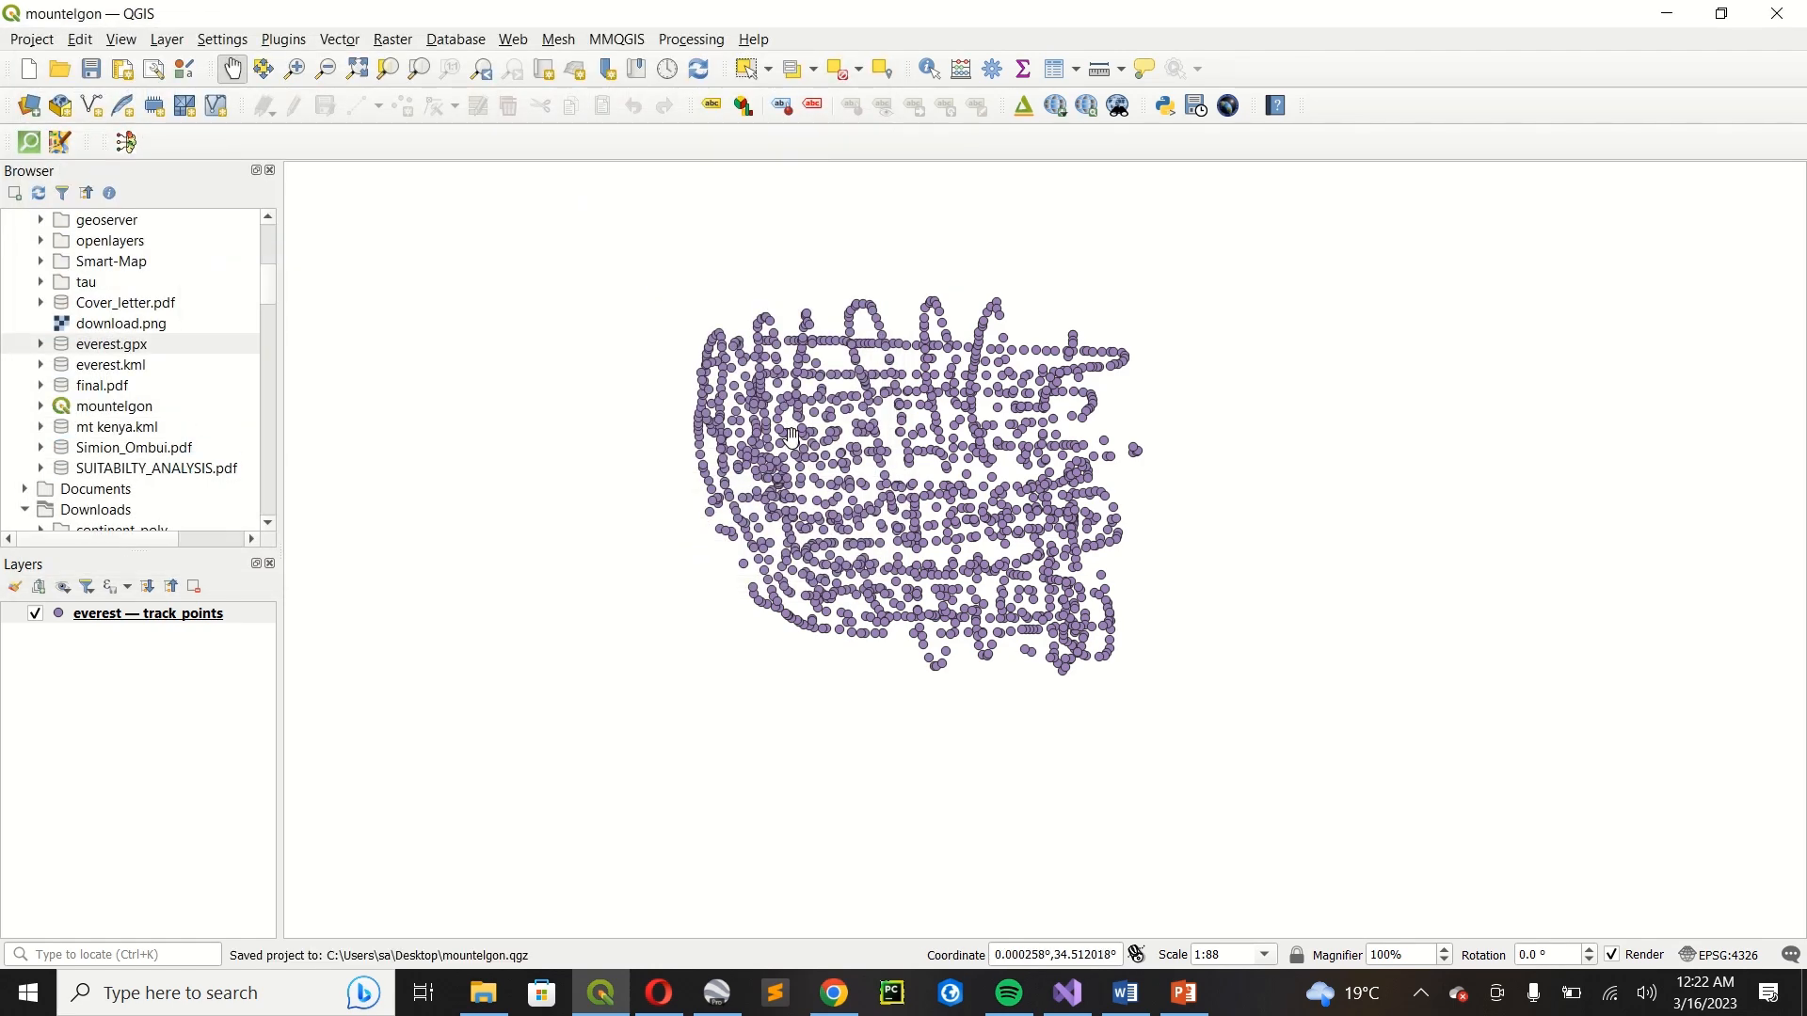
# Launch the Smart-Map plugin and choose everest — track_points as its input layer.
pyautogui.scroll(1, 789, 467)
pyautogui.scroll(-1, 914, 415)
pyautogui.moveTo(939, 400); pyautogui.dragTo(821, 451)
pyautogui.scroll(1, 821, 452)
pyautogui.scroll(-1, 827, 440)
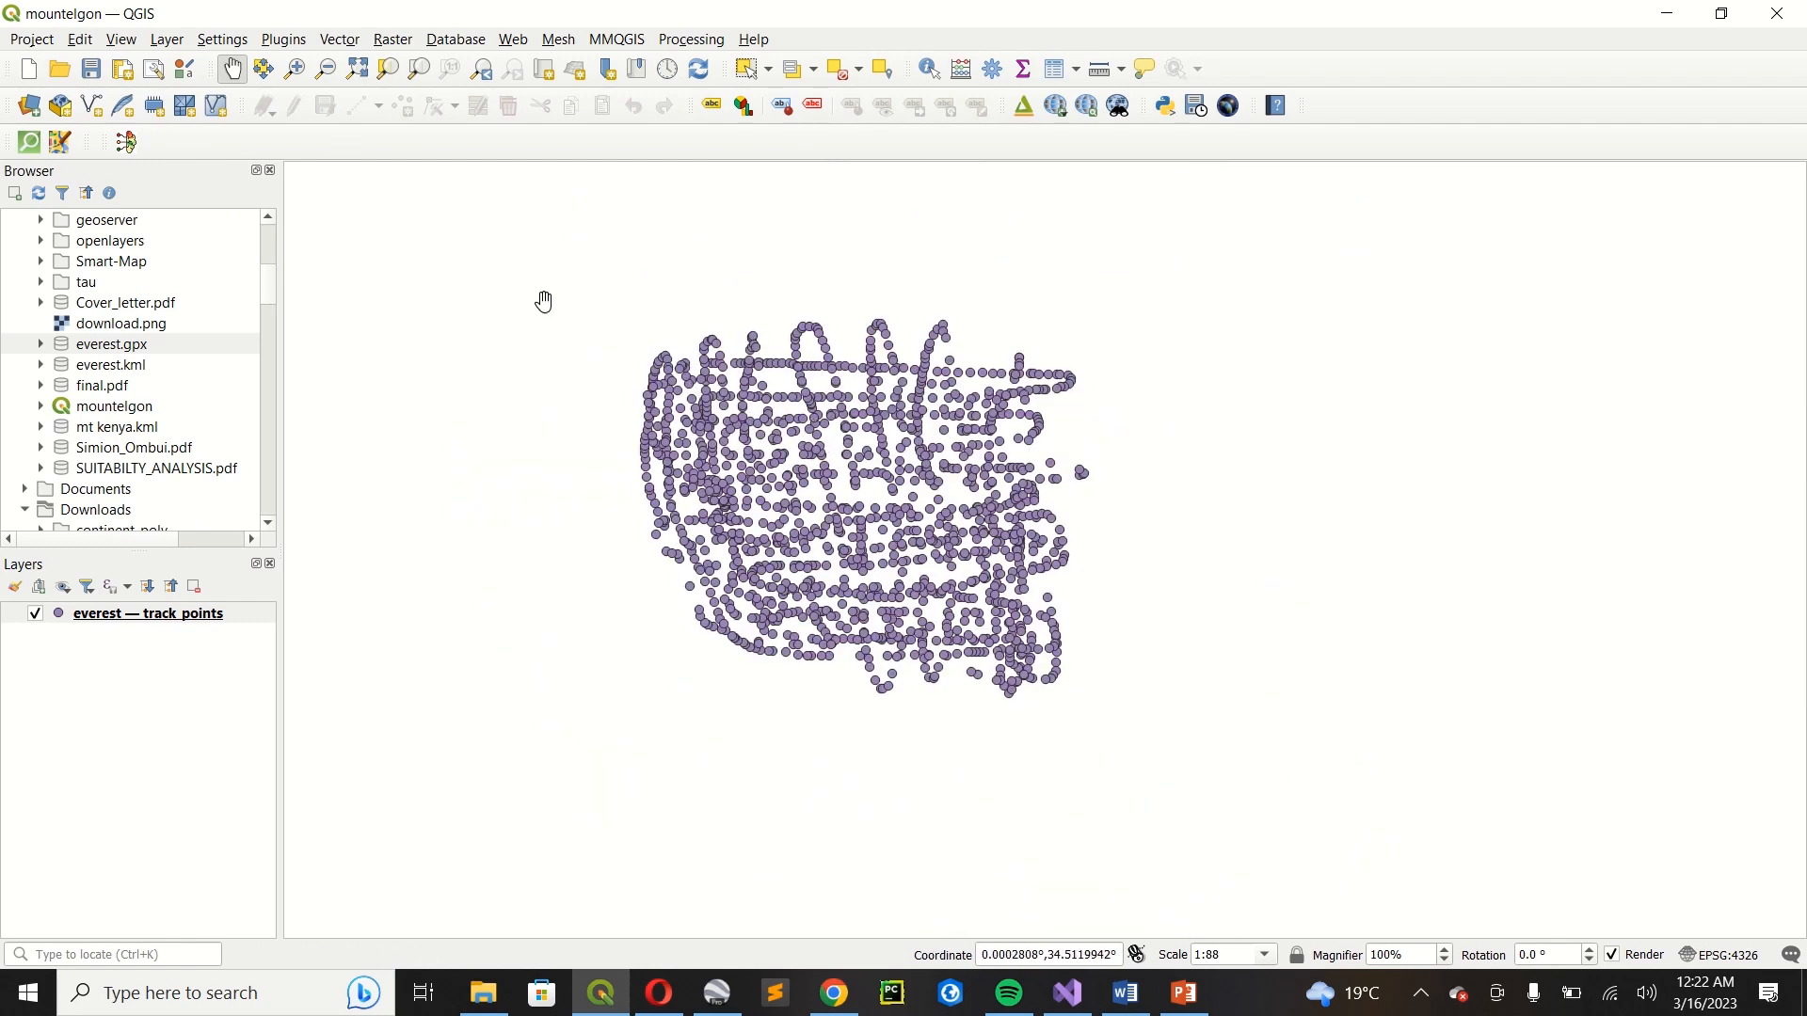
pyautogui.click(292, 41)
pyautogui.moveTo(331, 163)
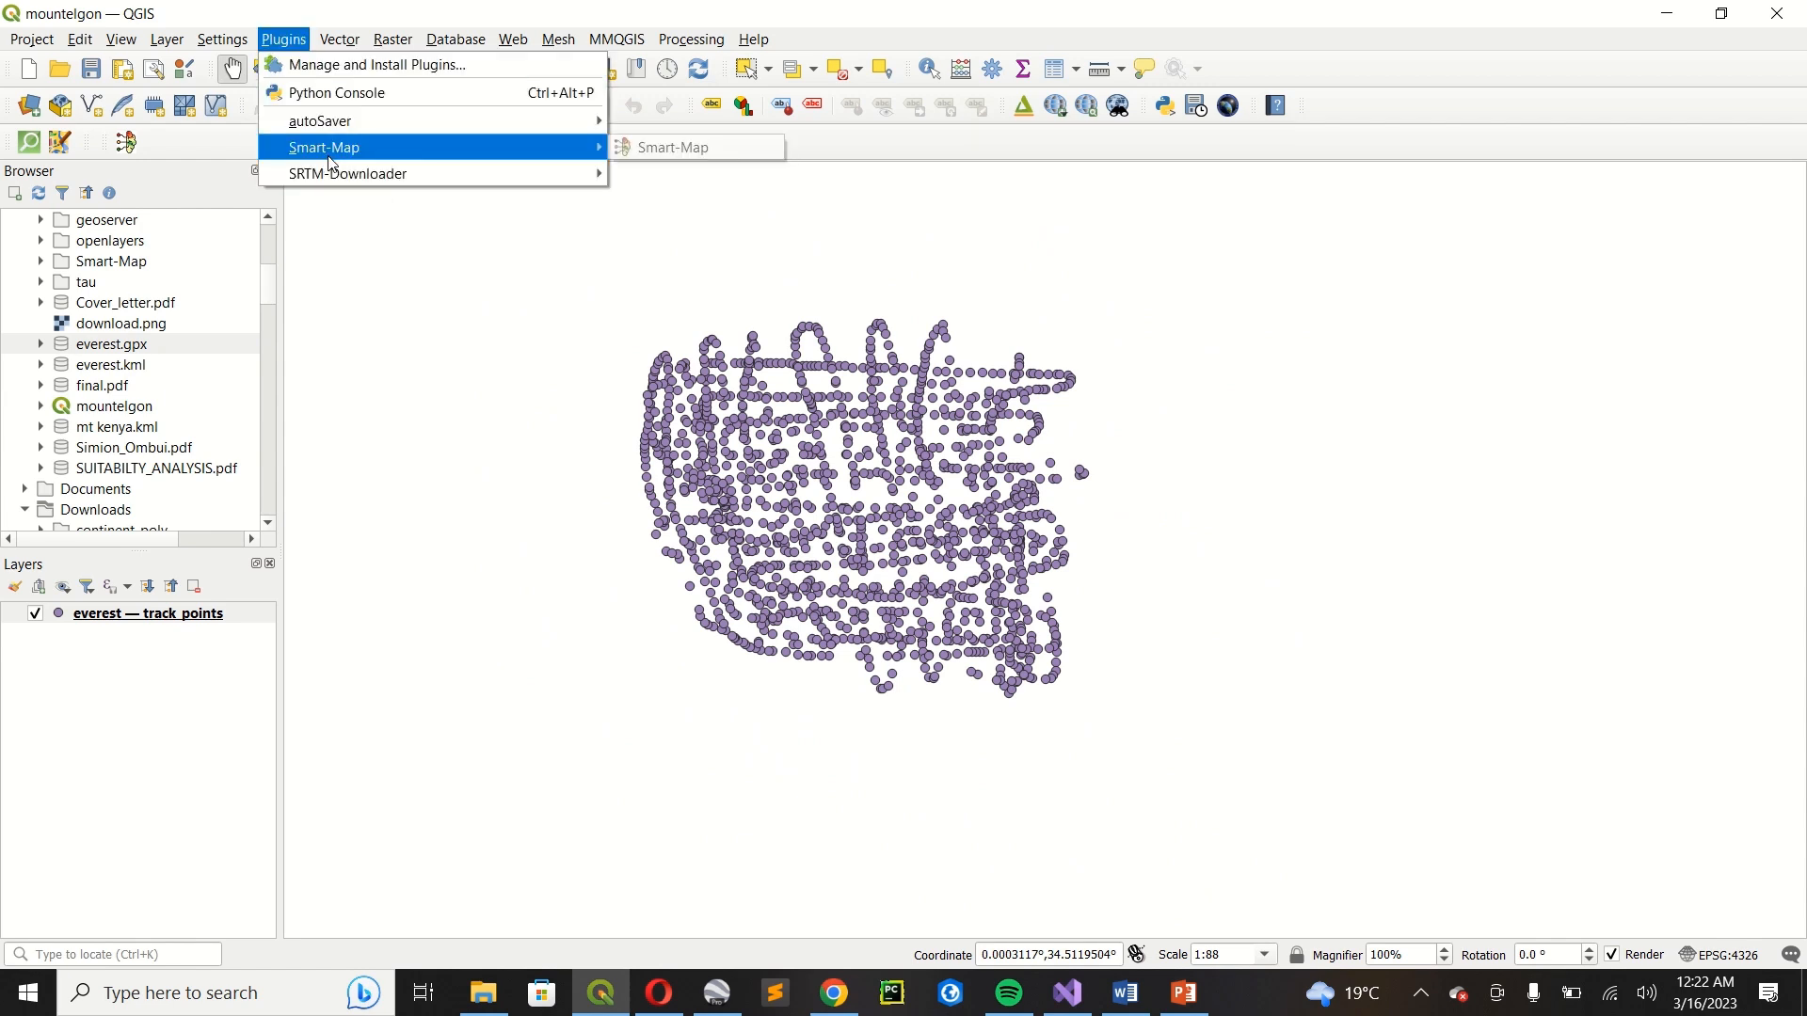
pyautogui.click(648, 150)
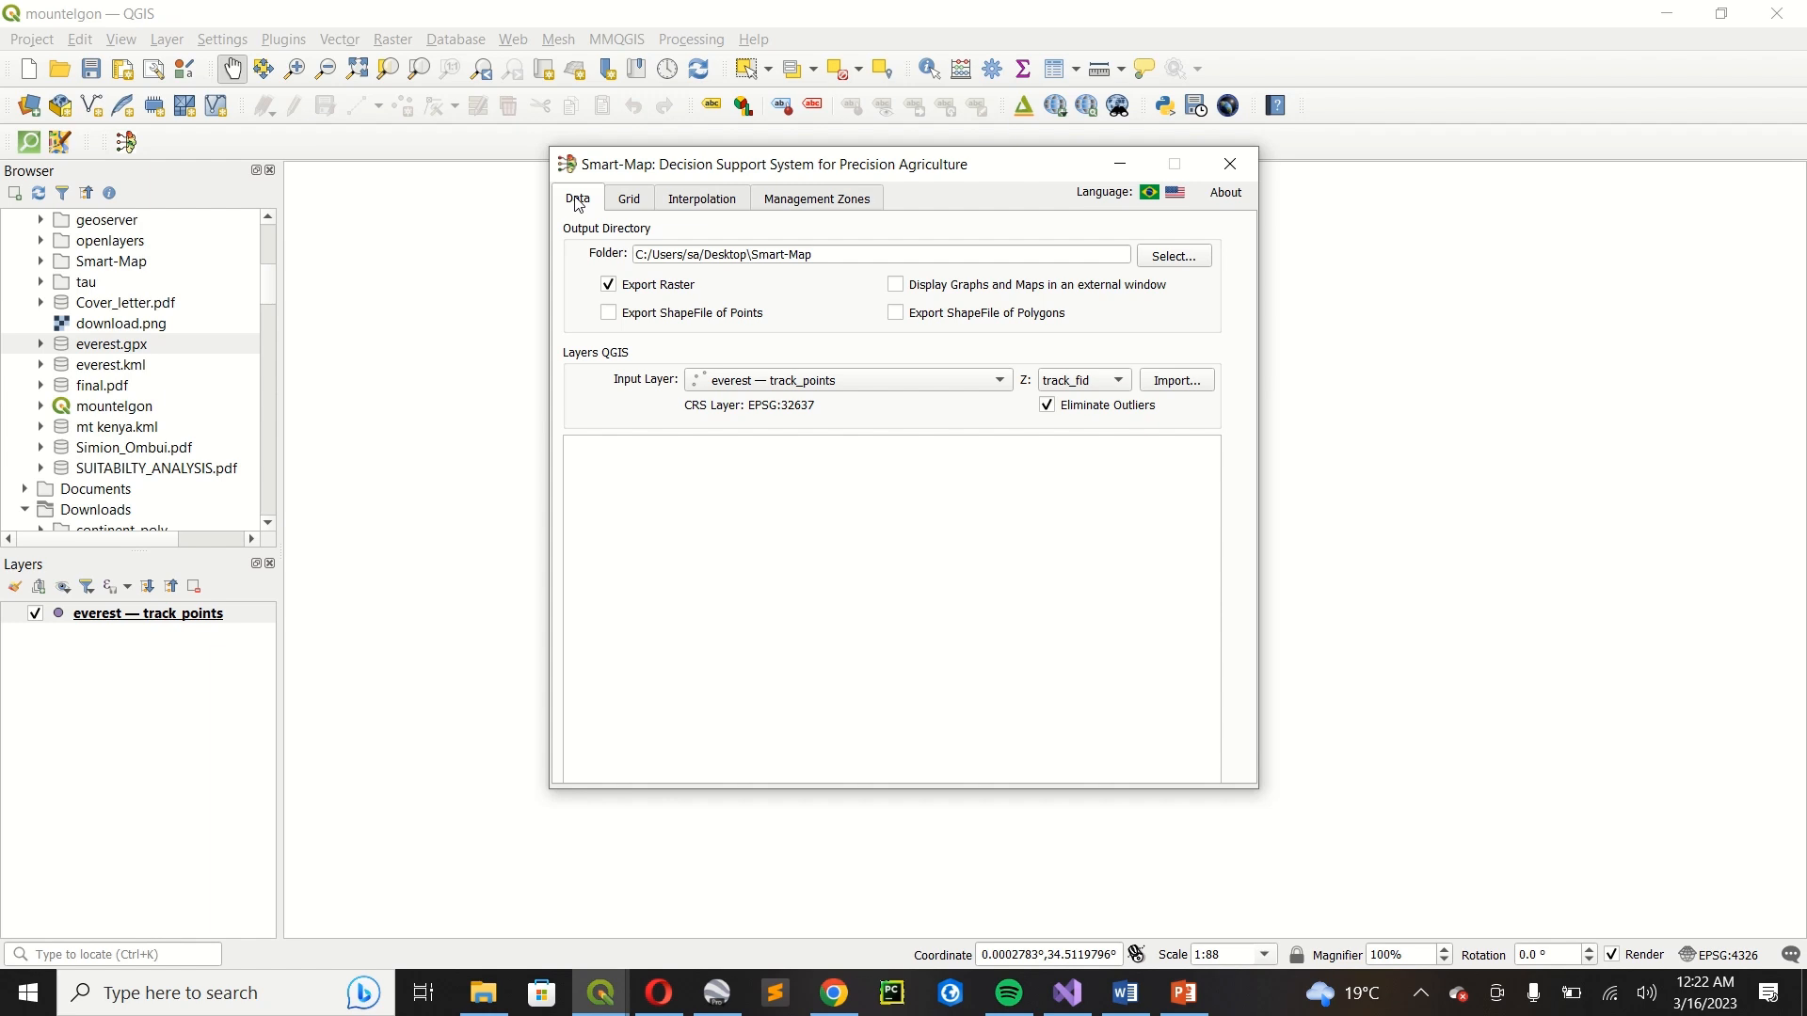
pyautogui.click(715, 380)
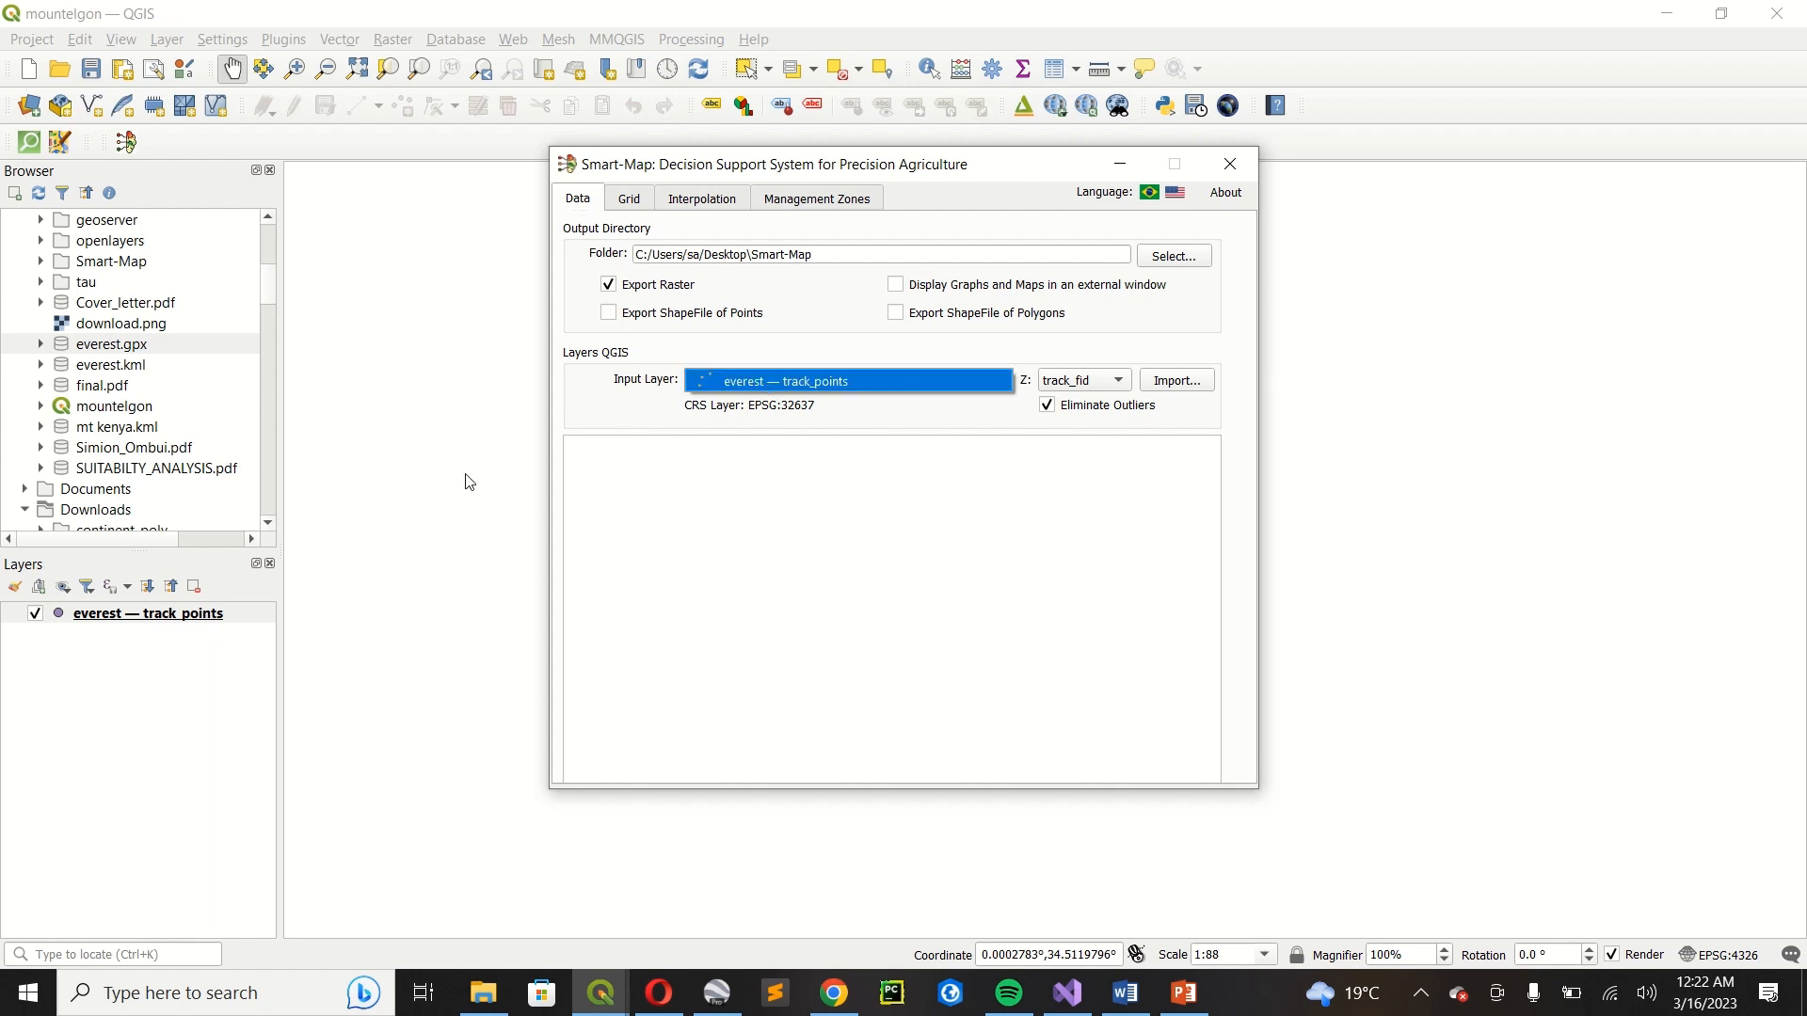
pyautogui.click(793, 382)
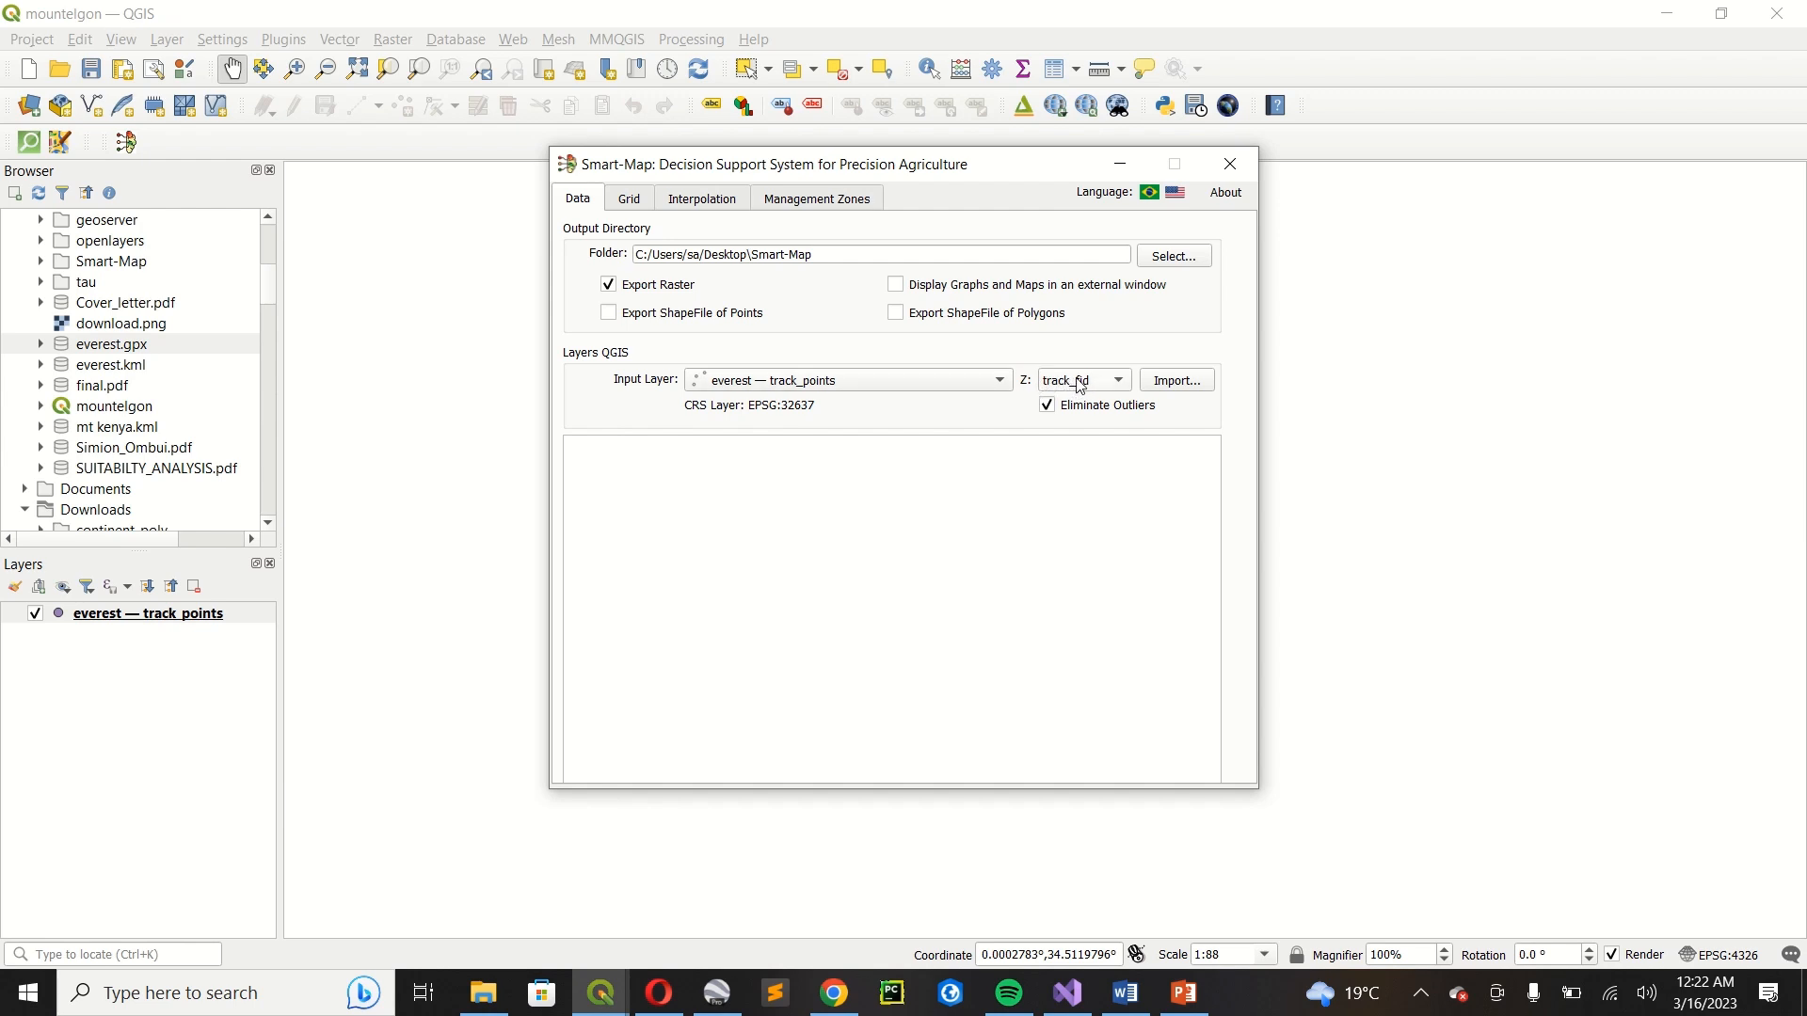
# Examine the ele field in the track_points attribute table, sorted in ascending order, and close the table.
pyautogui.click(214, 617)
pyautogui.rightClick(215, 621)
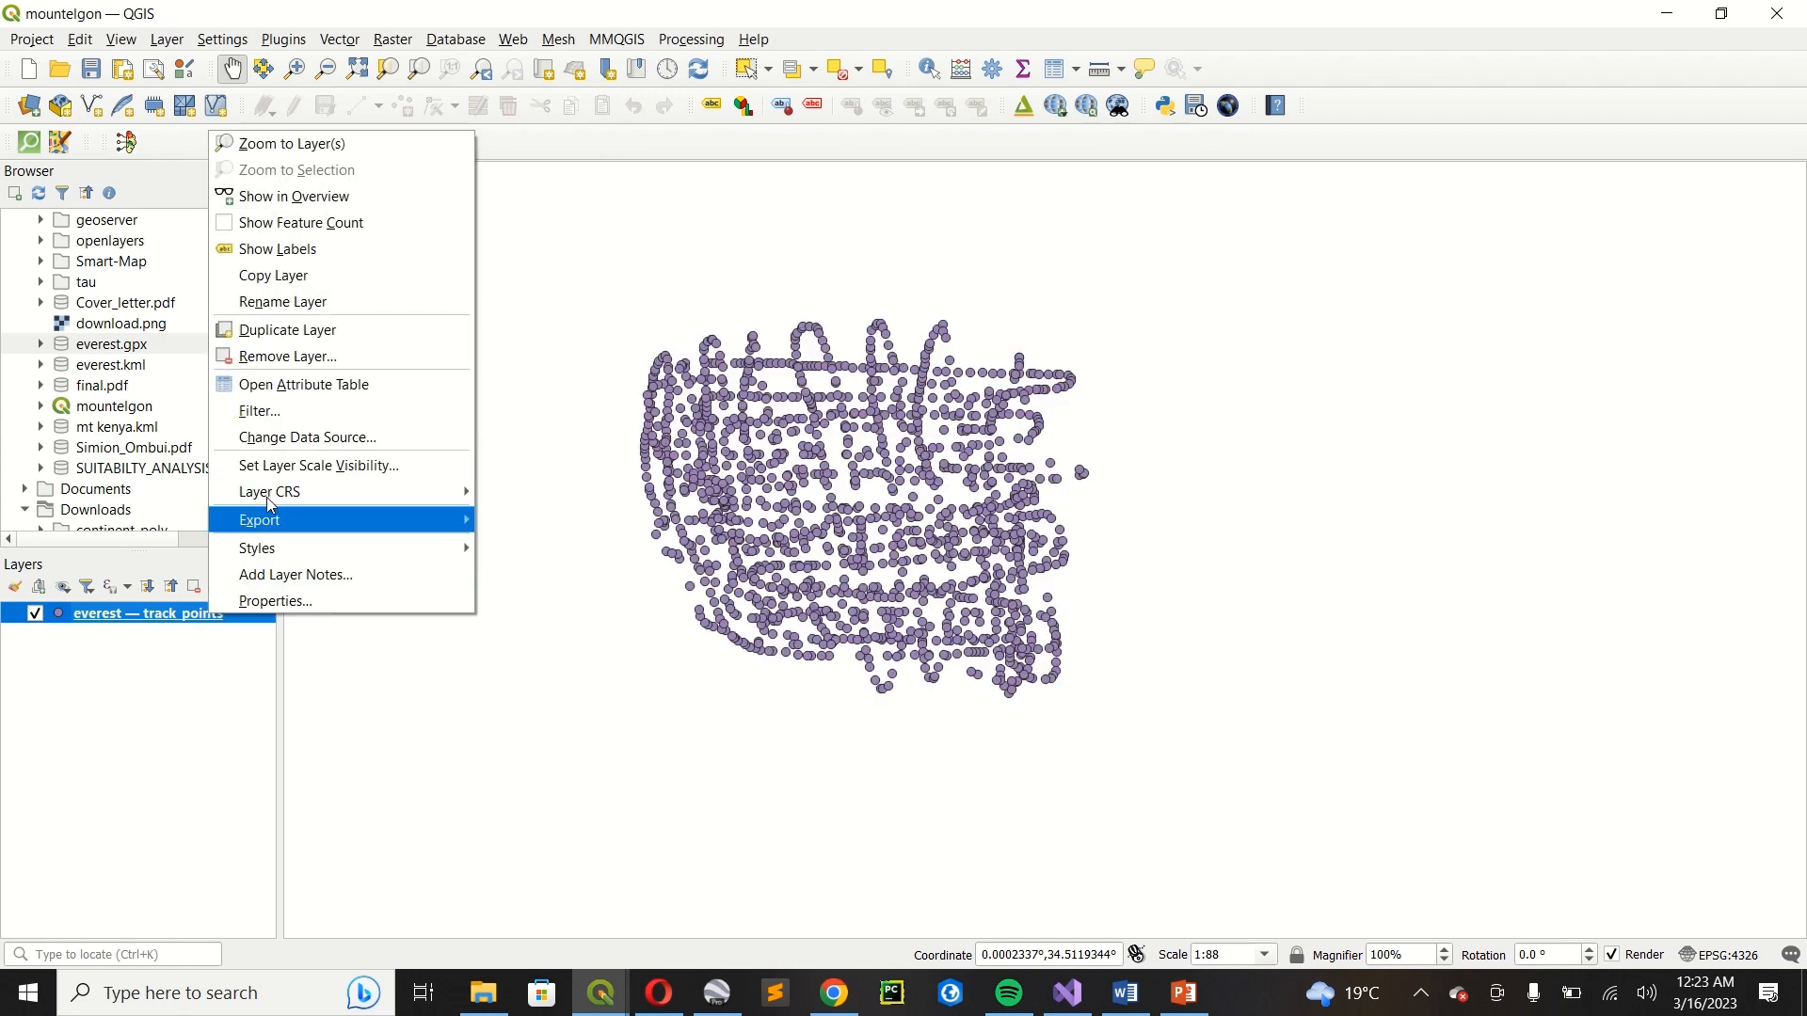
pyautogui.click(289, 385)
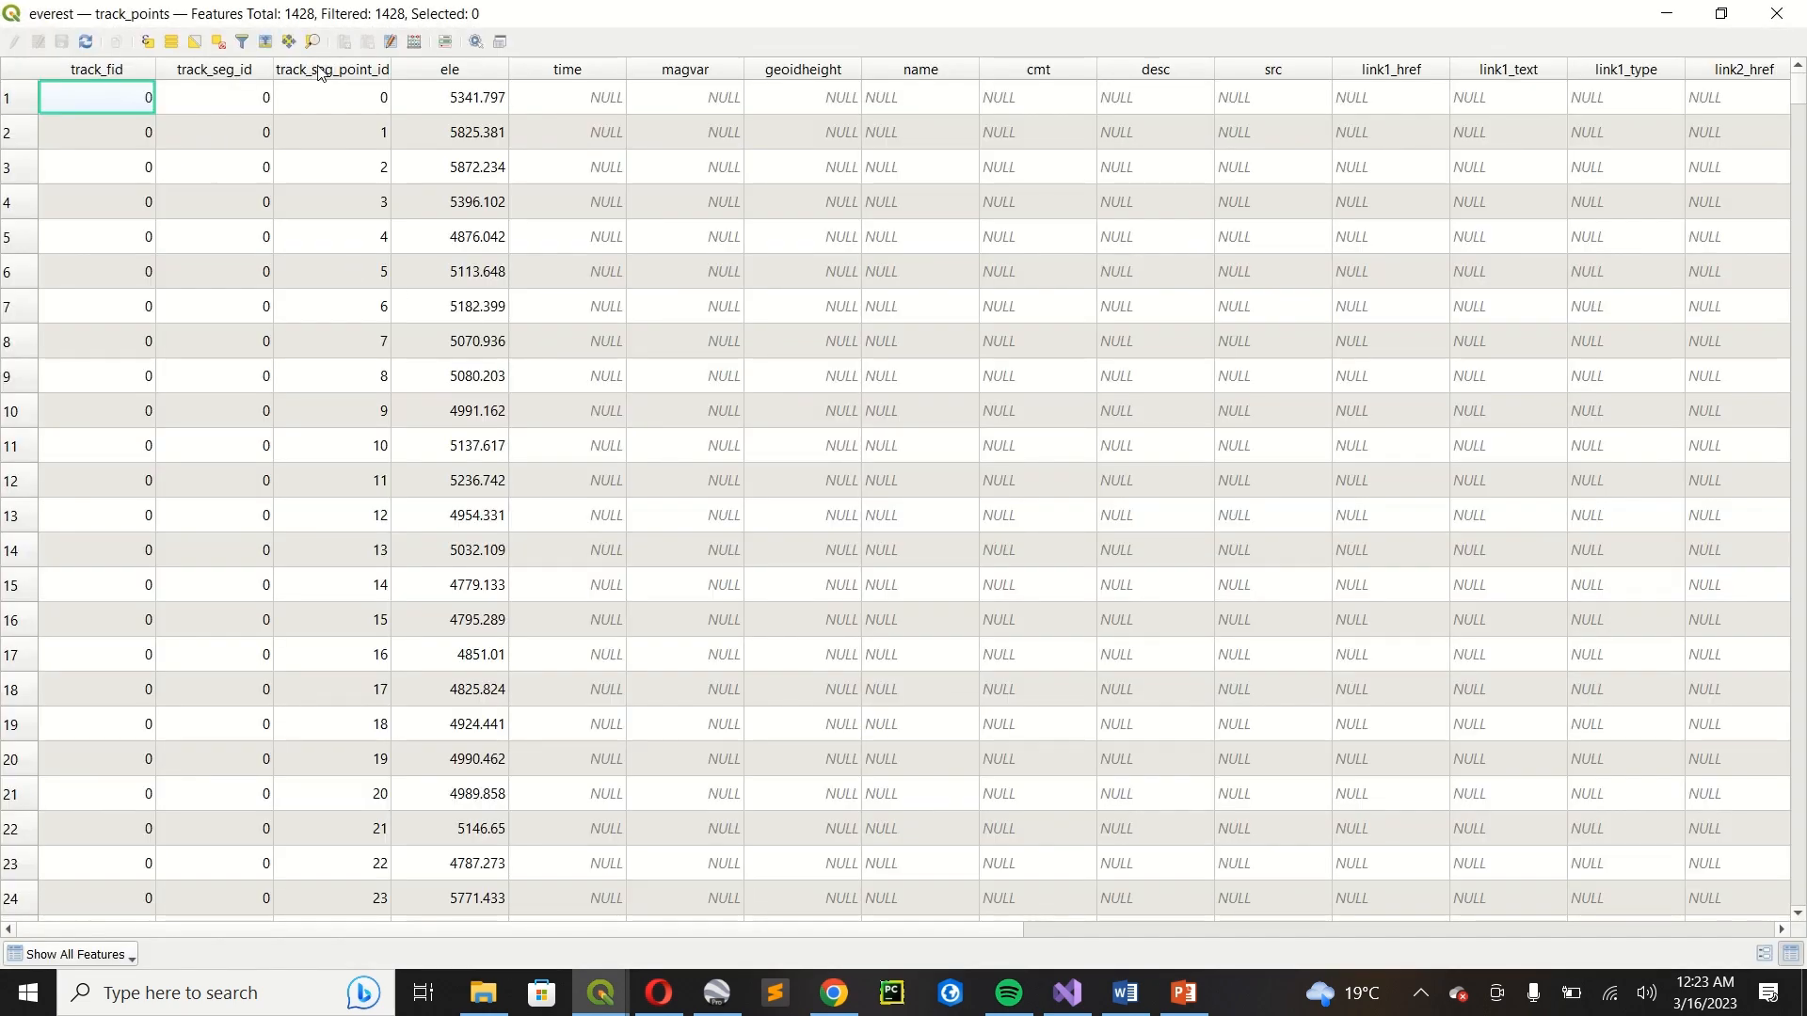
pyautogui.click(453, 72)
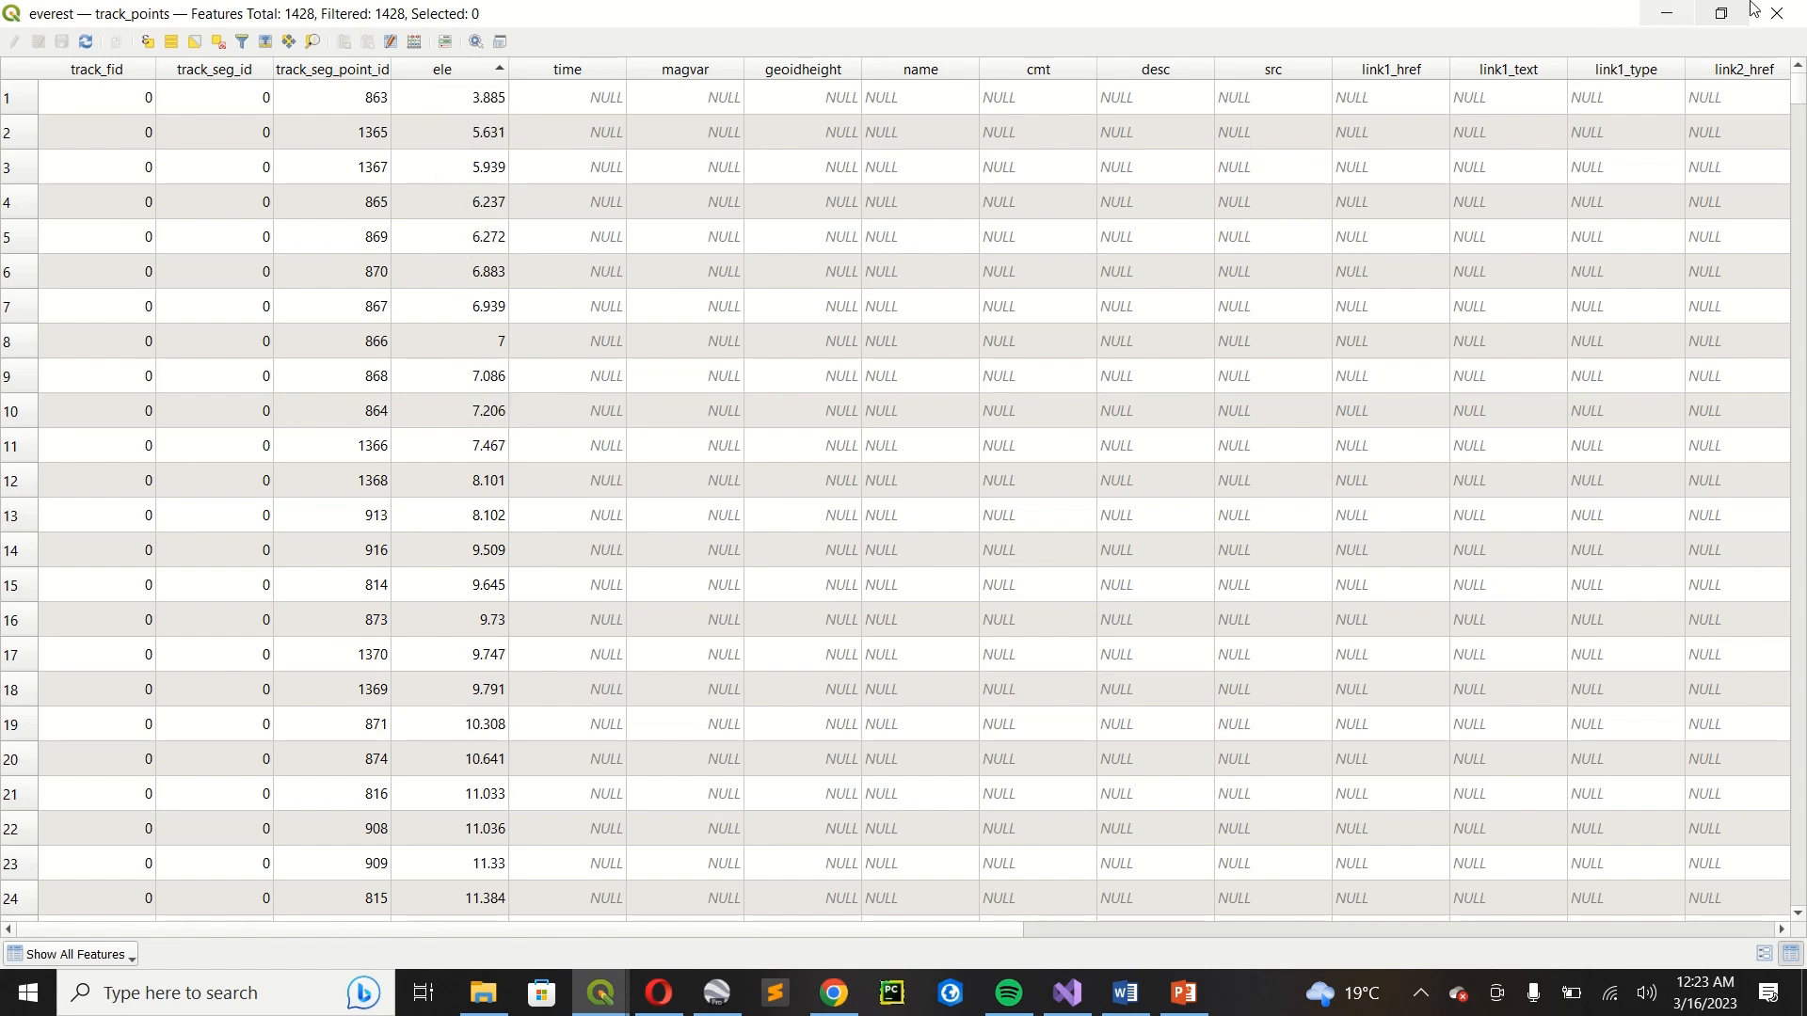
pyautogui.click(1777, 13)
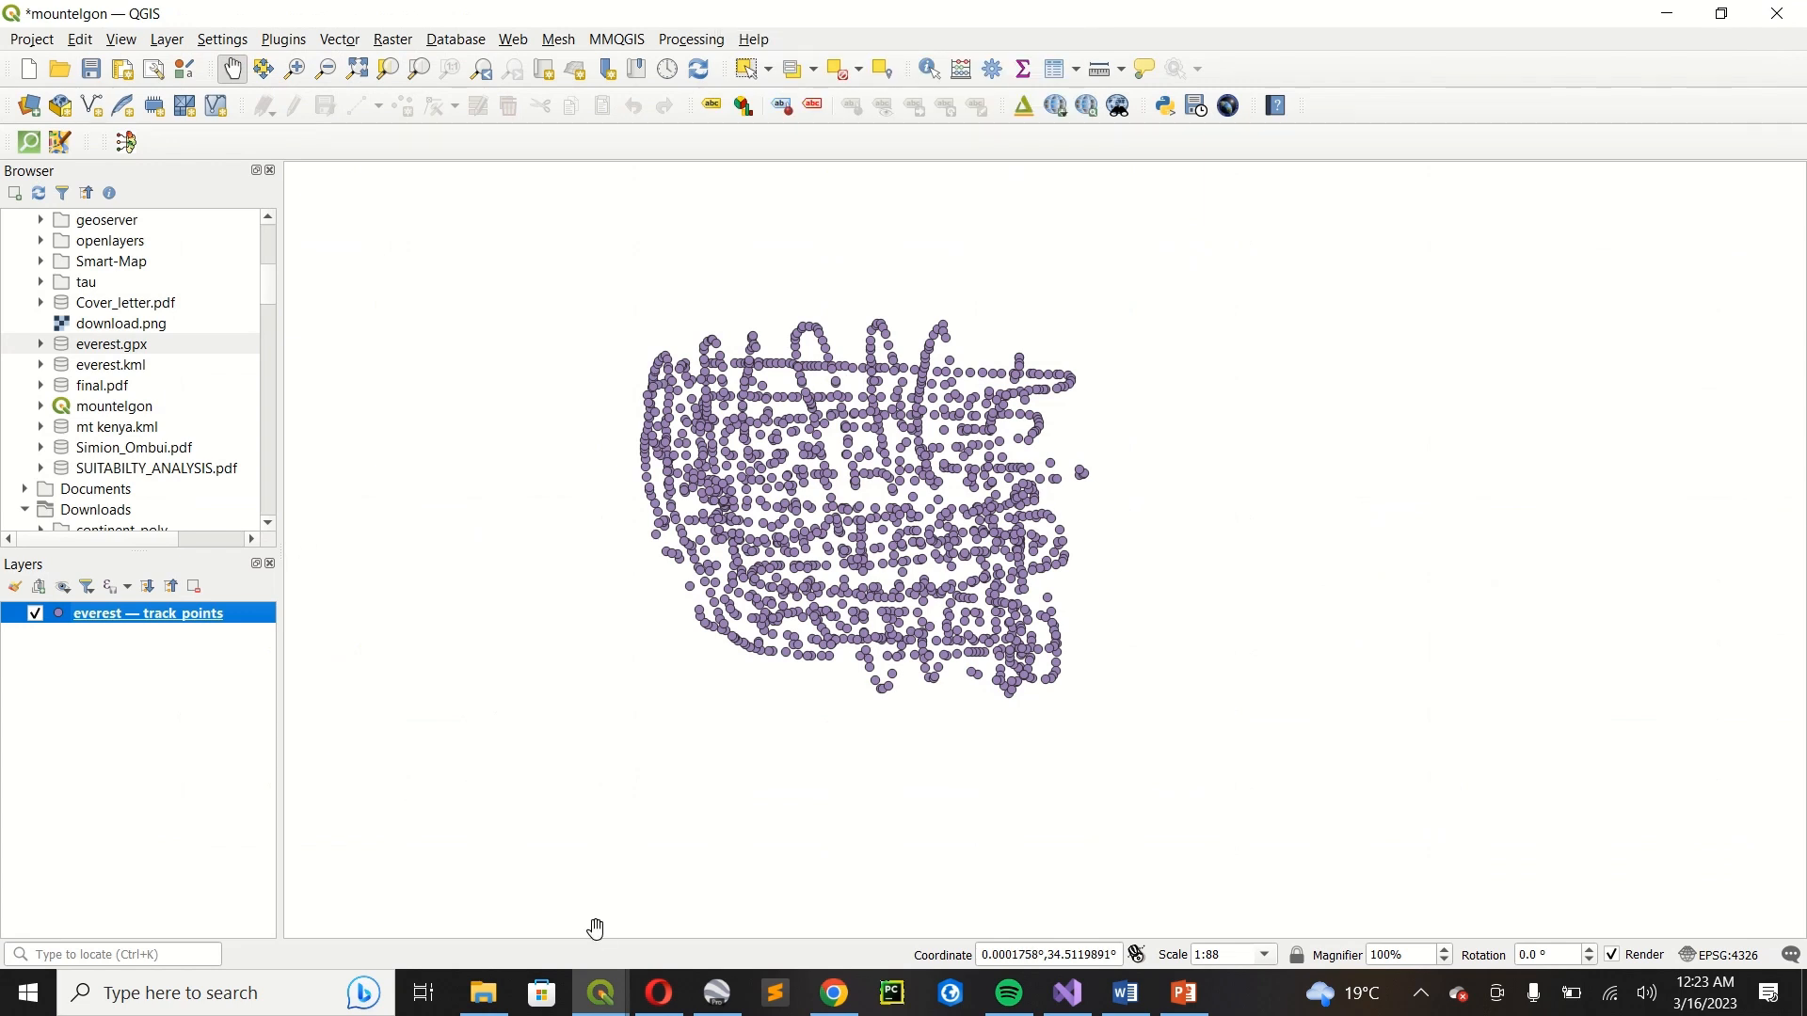
# Return to the Smart-Map window and import the track points with ele as the Z field.
pyautogui.moveTo(596, 960)
pyautogui.click(715, 889)
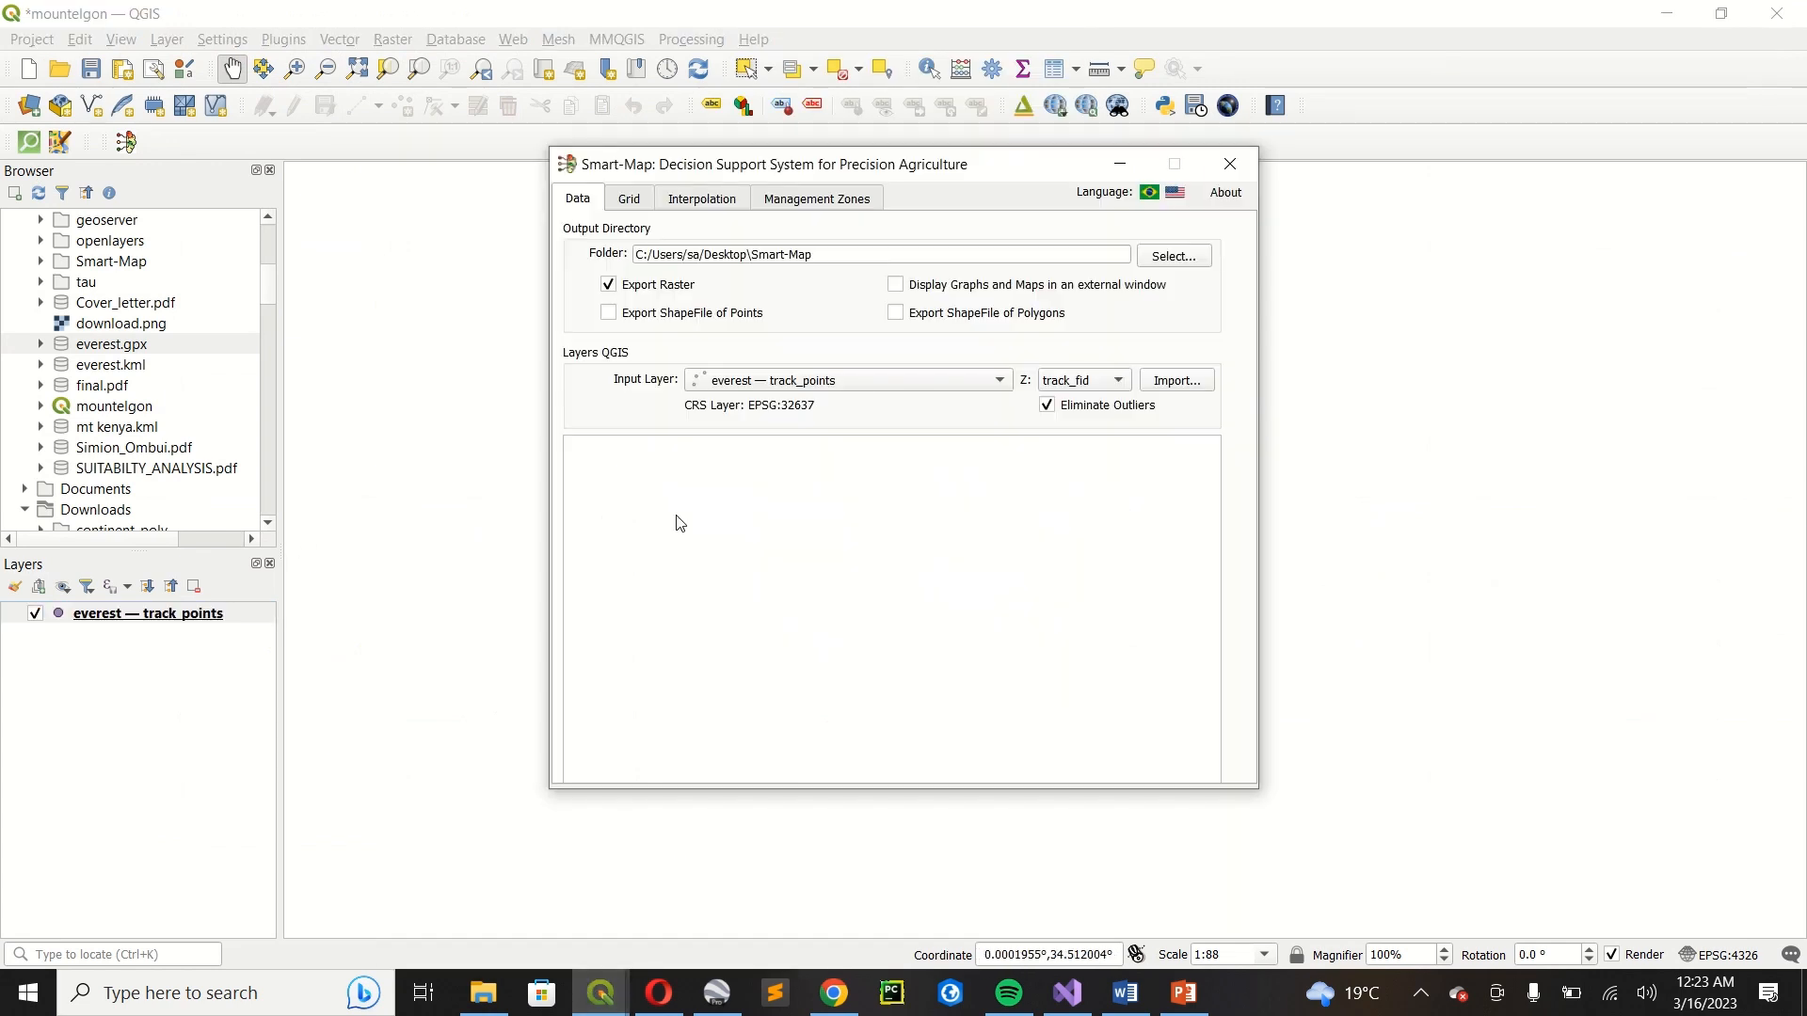
pyautogui.click(1120, 381)
pyautogui.click(1056, 450)
pyautogui.click(1174, 381)
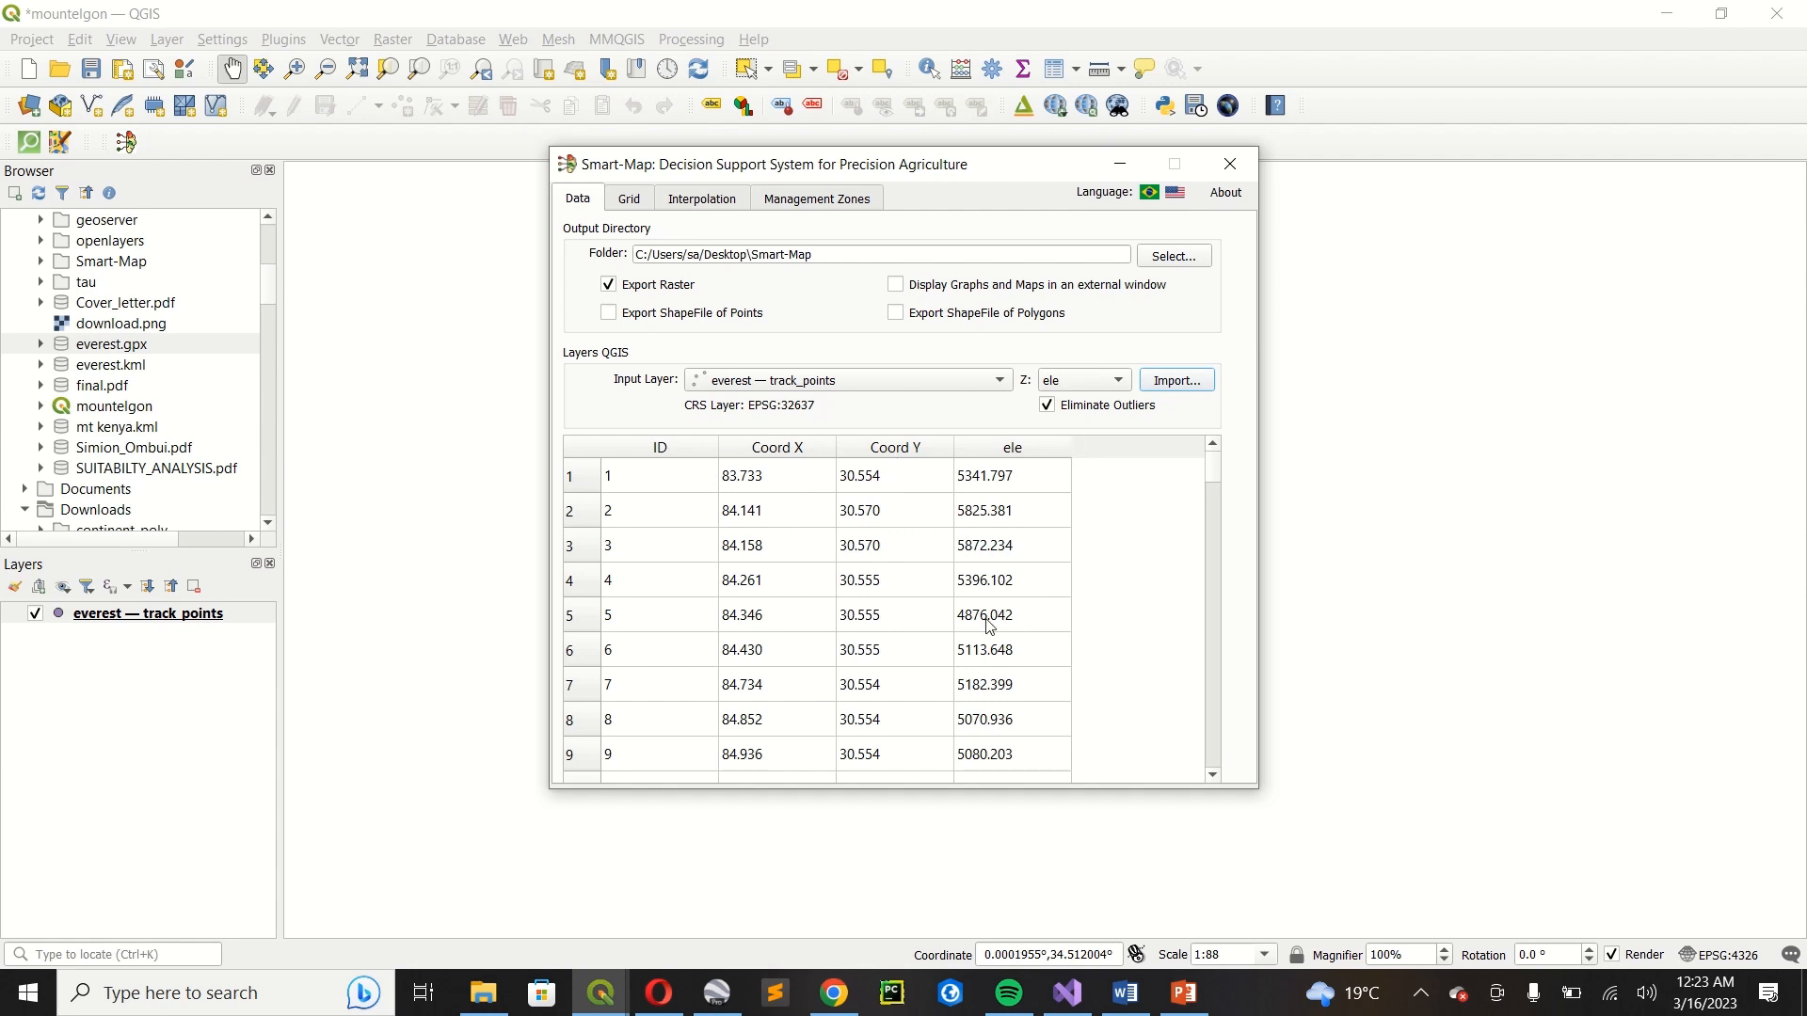
pyautogui.moveTo(1218, 470)
pyautogui.mouseDown()
pyautogui.moveTo(1221, 762)
pyautogui.moveTo(1195, 485)
pyautogui.mouseUp()
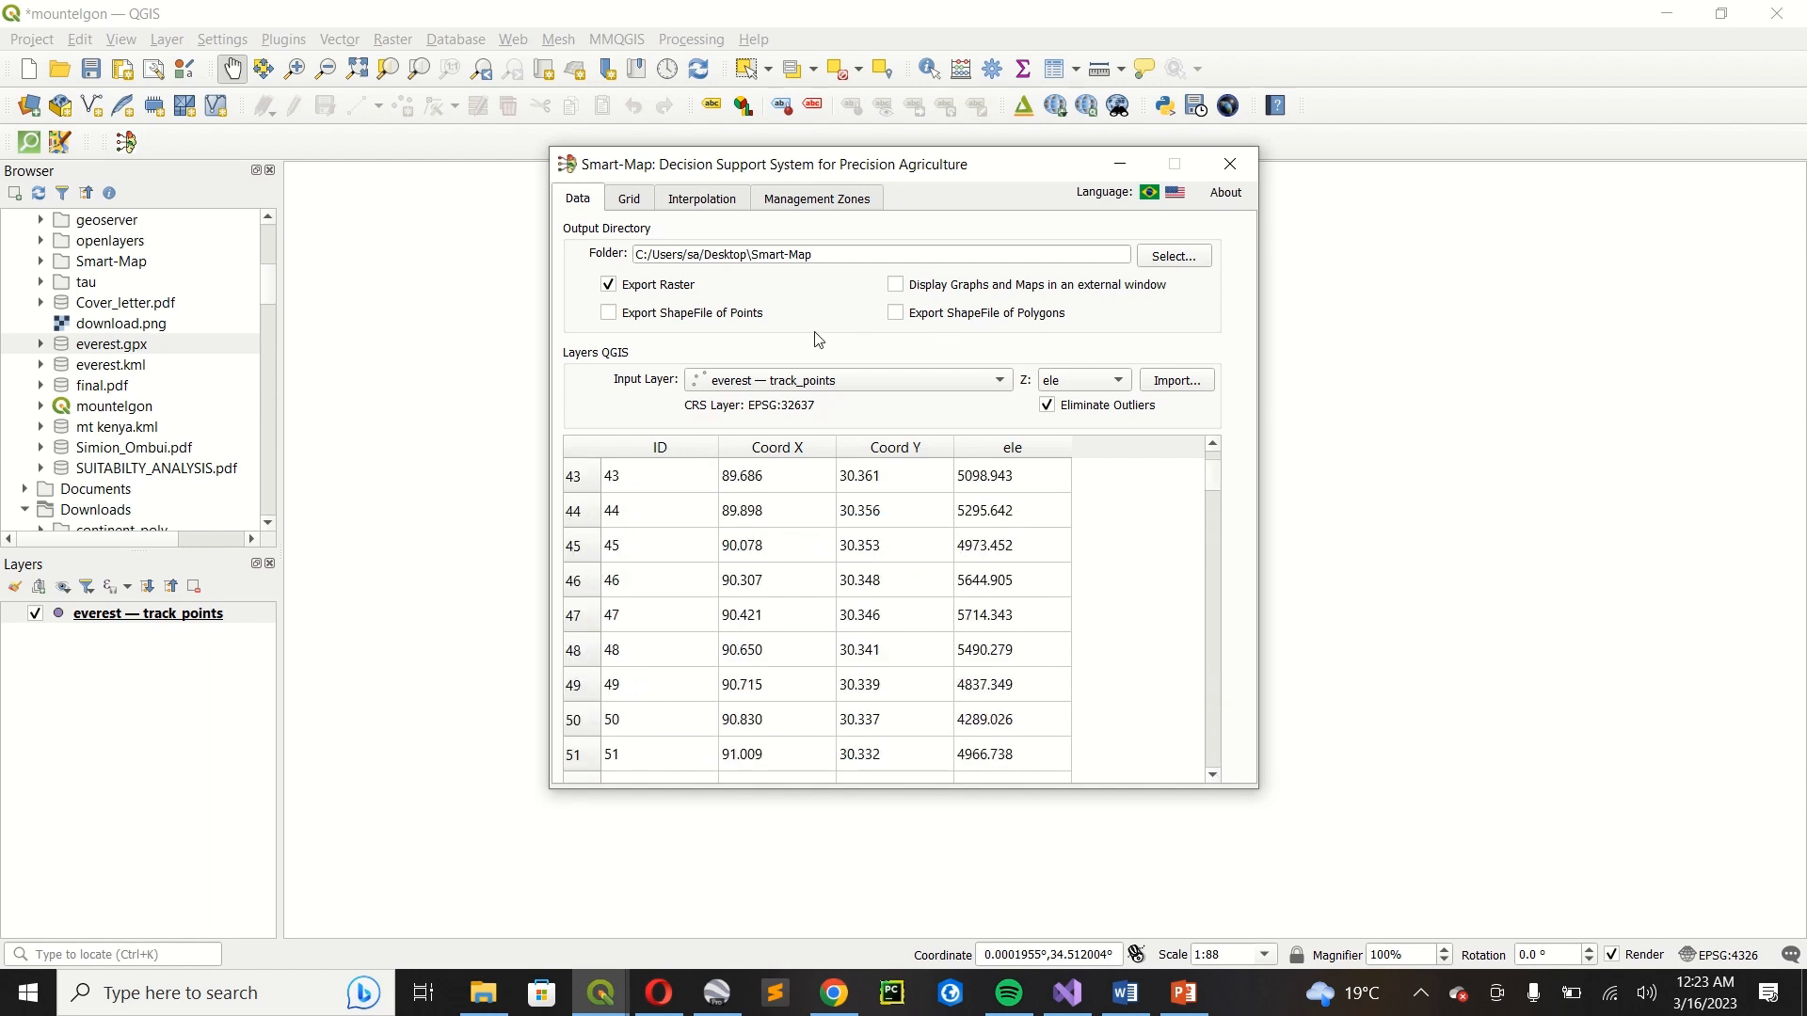
# Check the interpolation grid and calculate the ordinary kriging variogram with maximum distance 10.076 and lag 0.142.
pyautogui.click(630, 198)
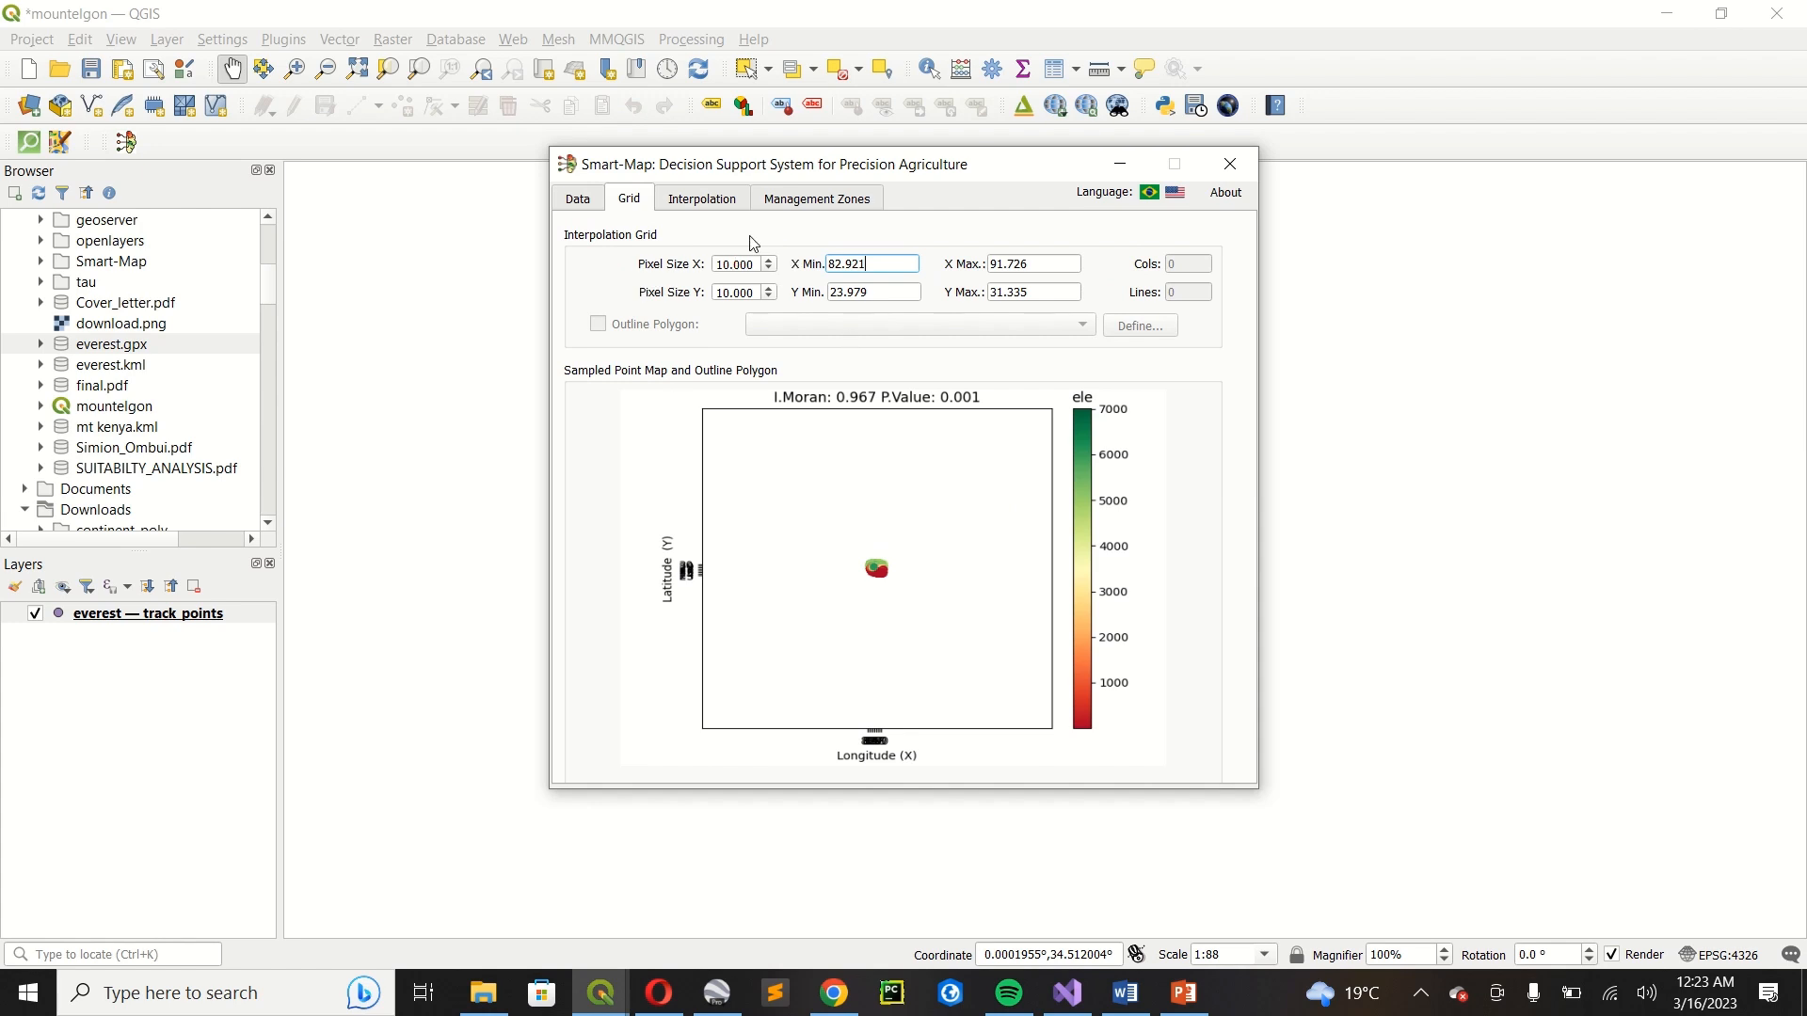
pyautogui.click(703, 201)
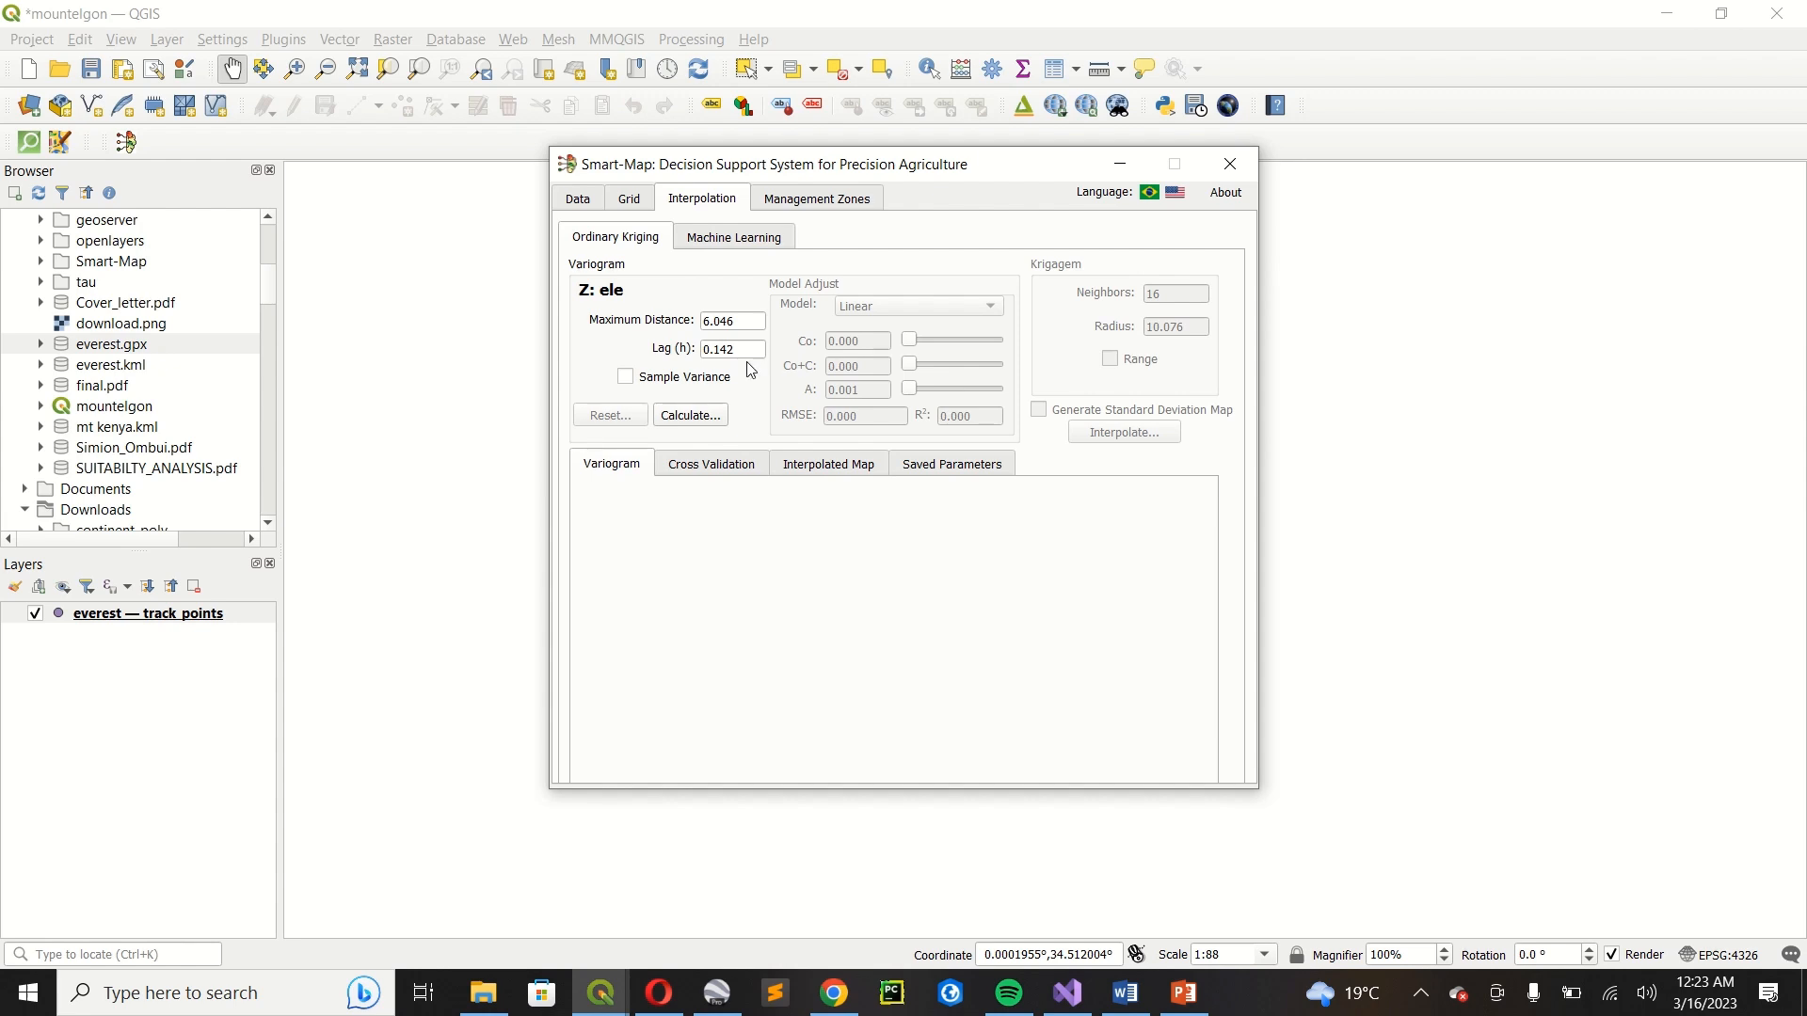
pyautogui.click(735, 321)
pyautogui.click(755, 346)
pyautogui.click(755, 320)
pyautogui.click(738, 349)
pyautogui.click(683, 422)
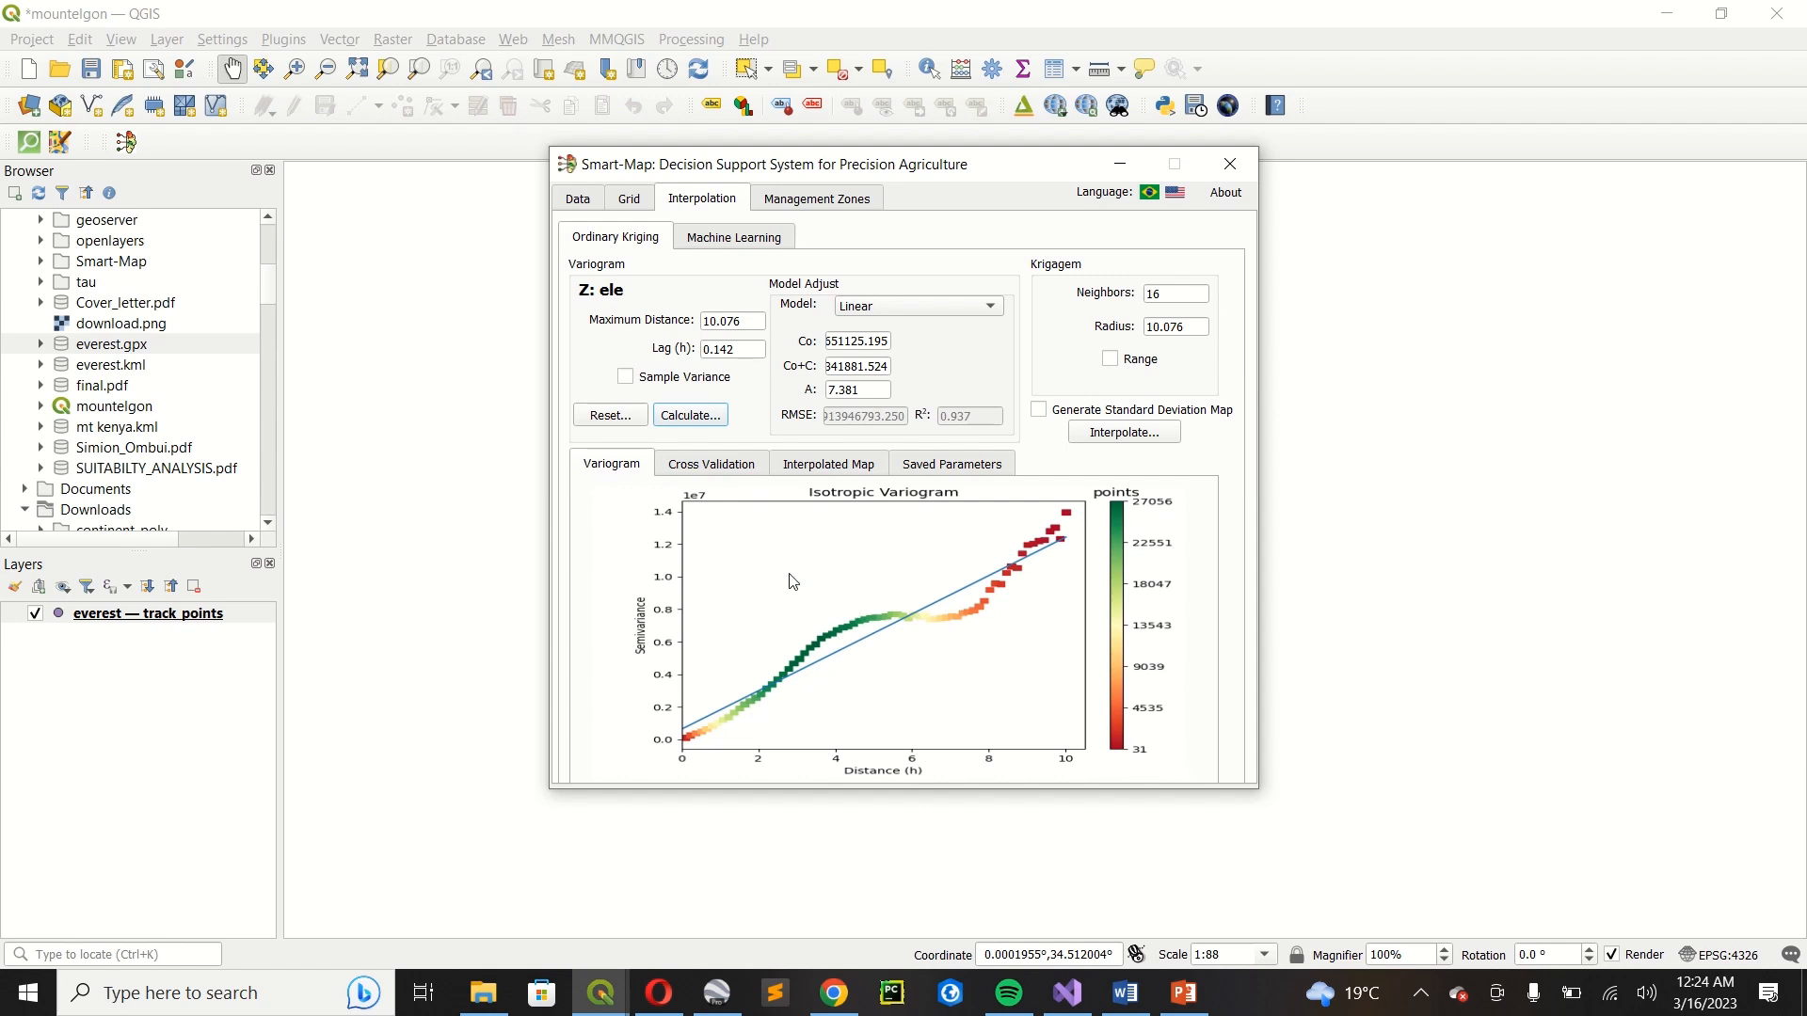
pyautogui.click(696, 467)
pyautogui.click(652, 497)
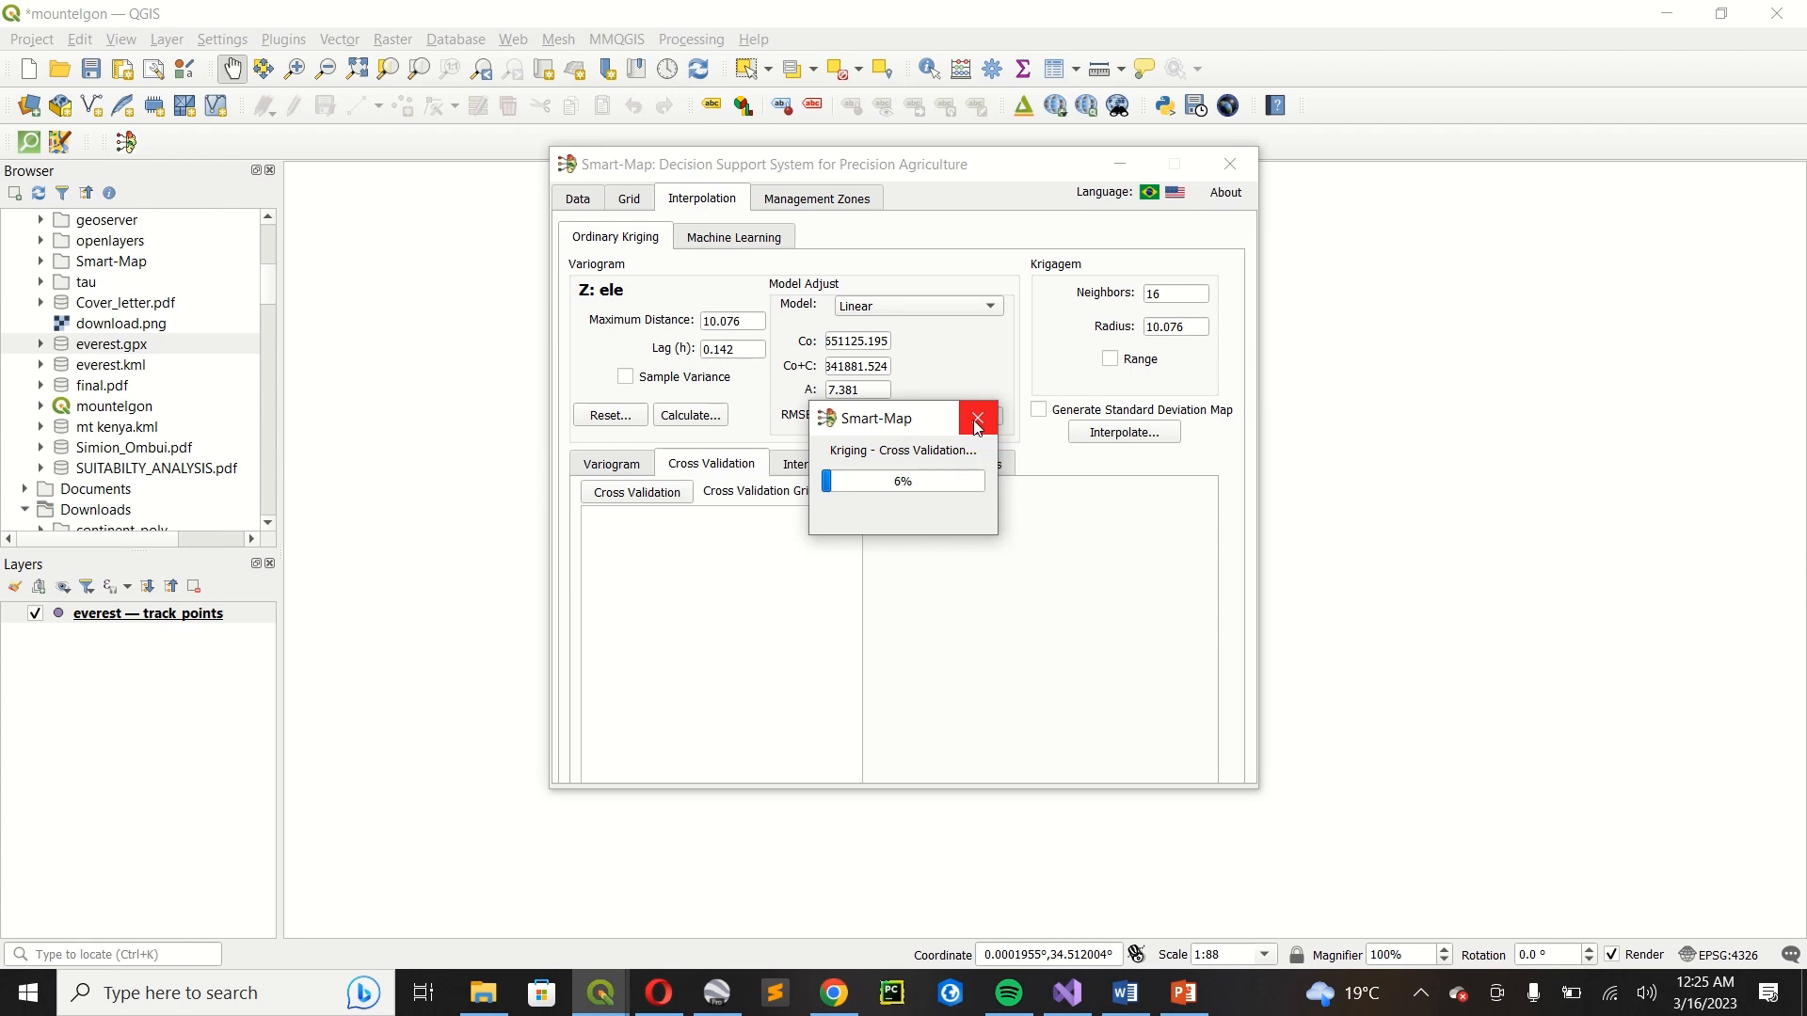
pyautogui.click(978, 423)
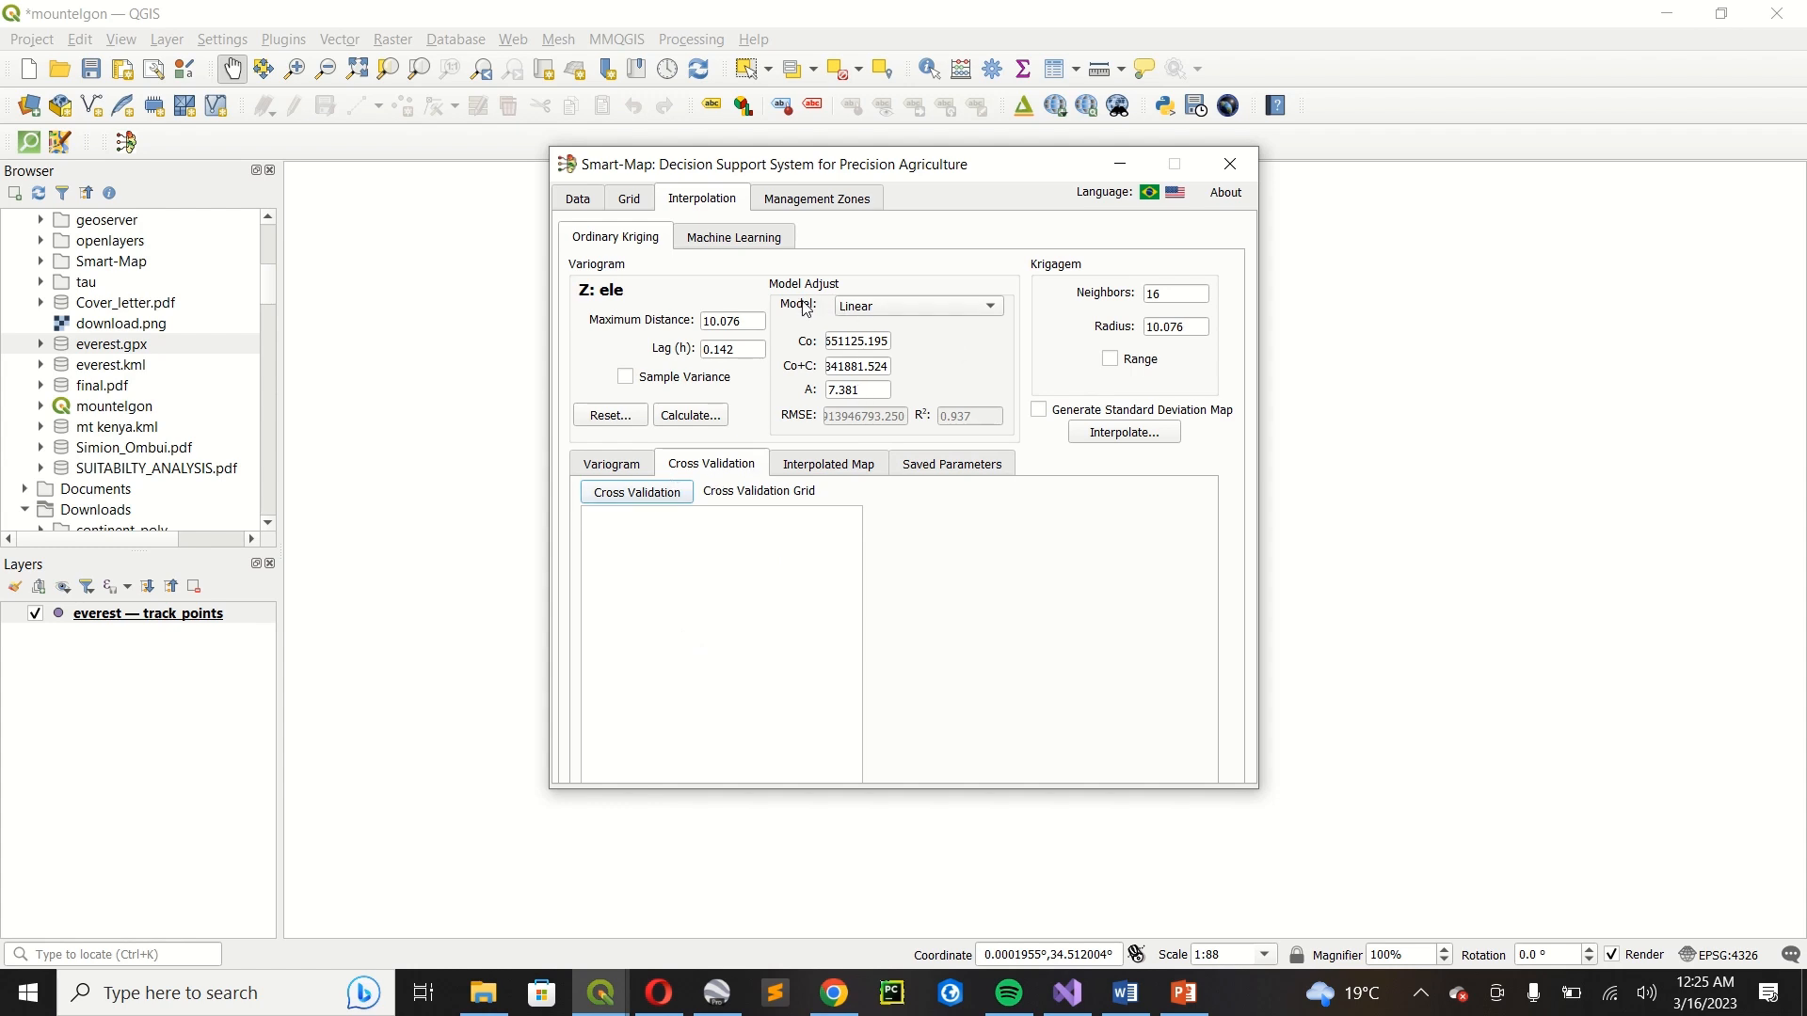
# Keep the Linear variogram model, enable the Range option for kriging, and interpolate the elevation map.
pyautogui.click(964, 317)
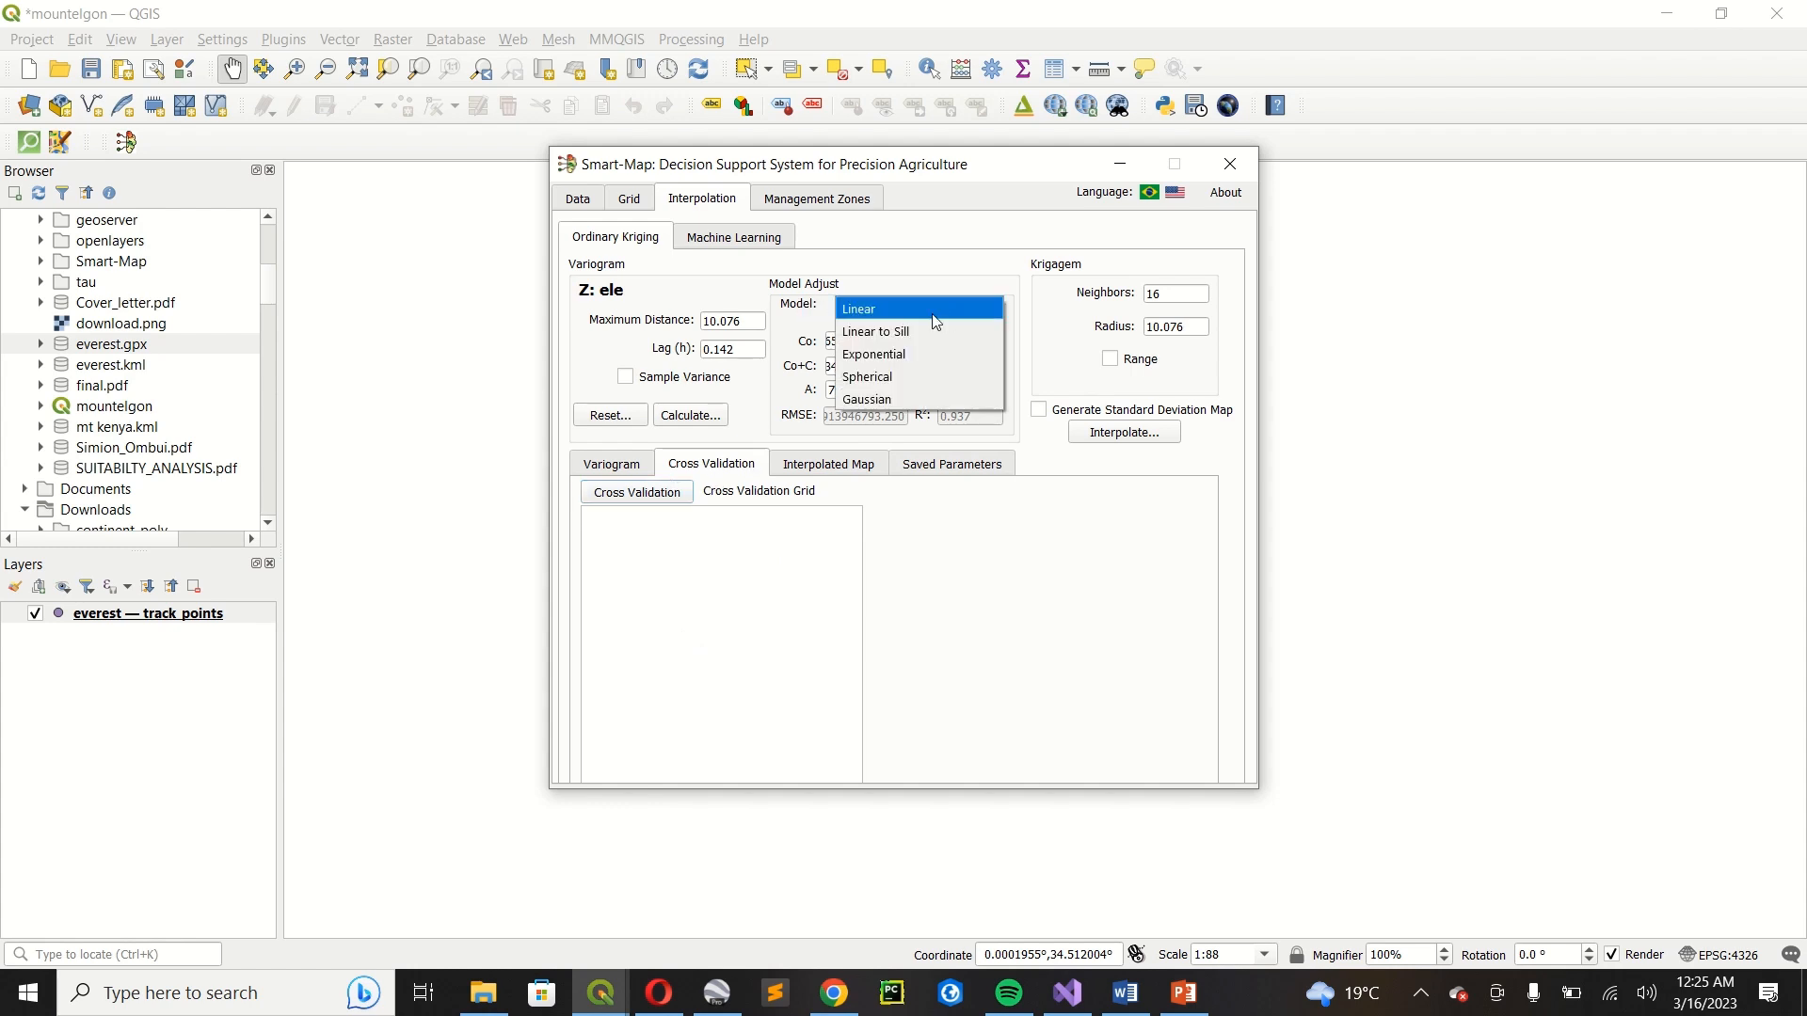
pyautogui.click(923, 308)
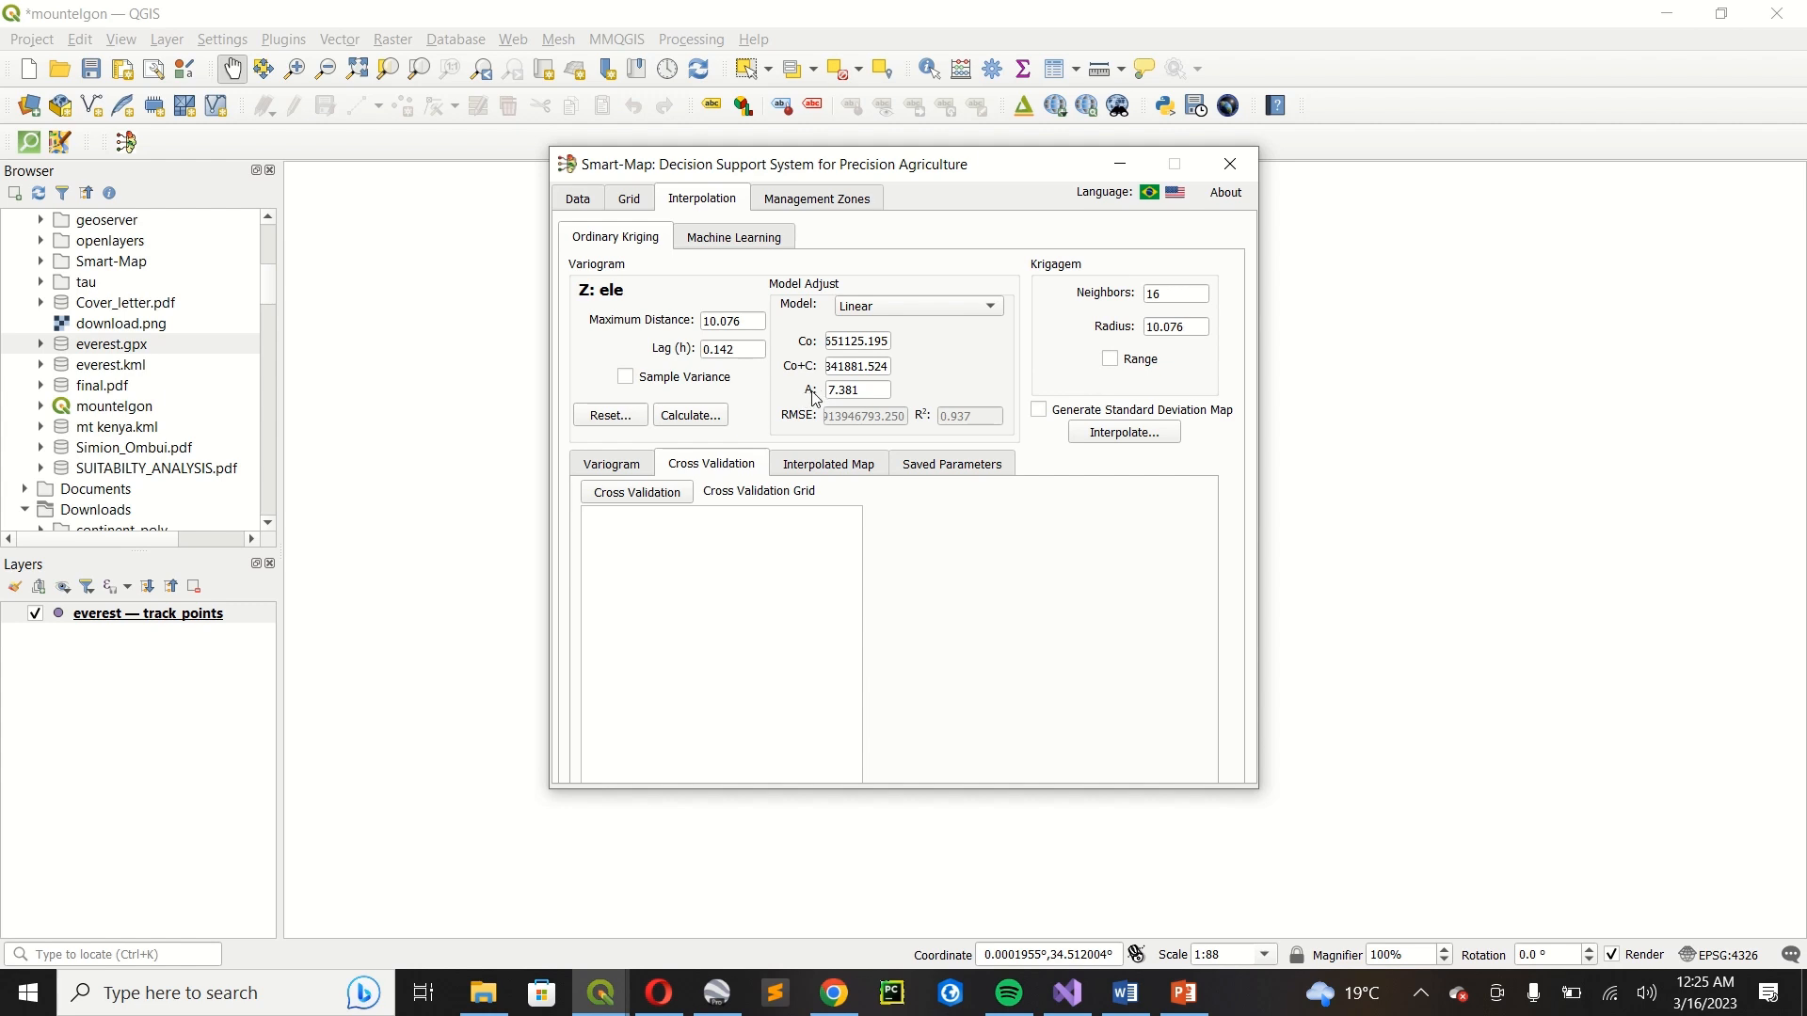
pyautogui.click(1110, 361)
pyautogui.click(1096, 437)
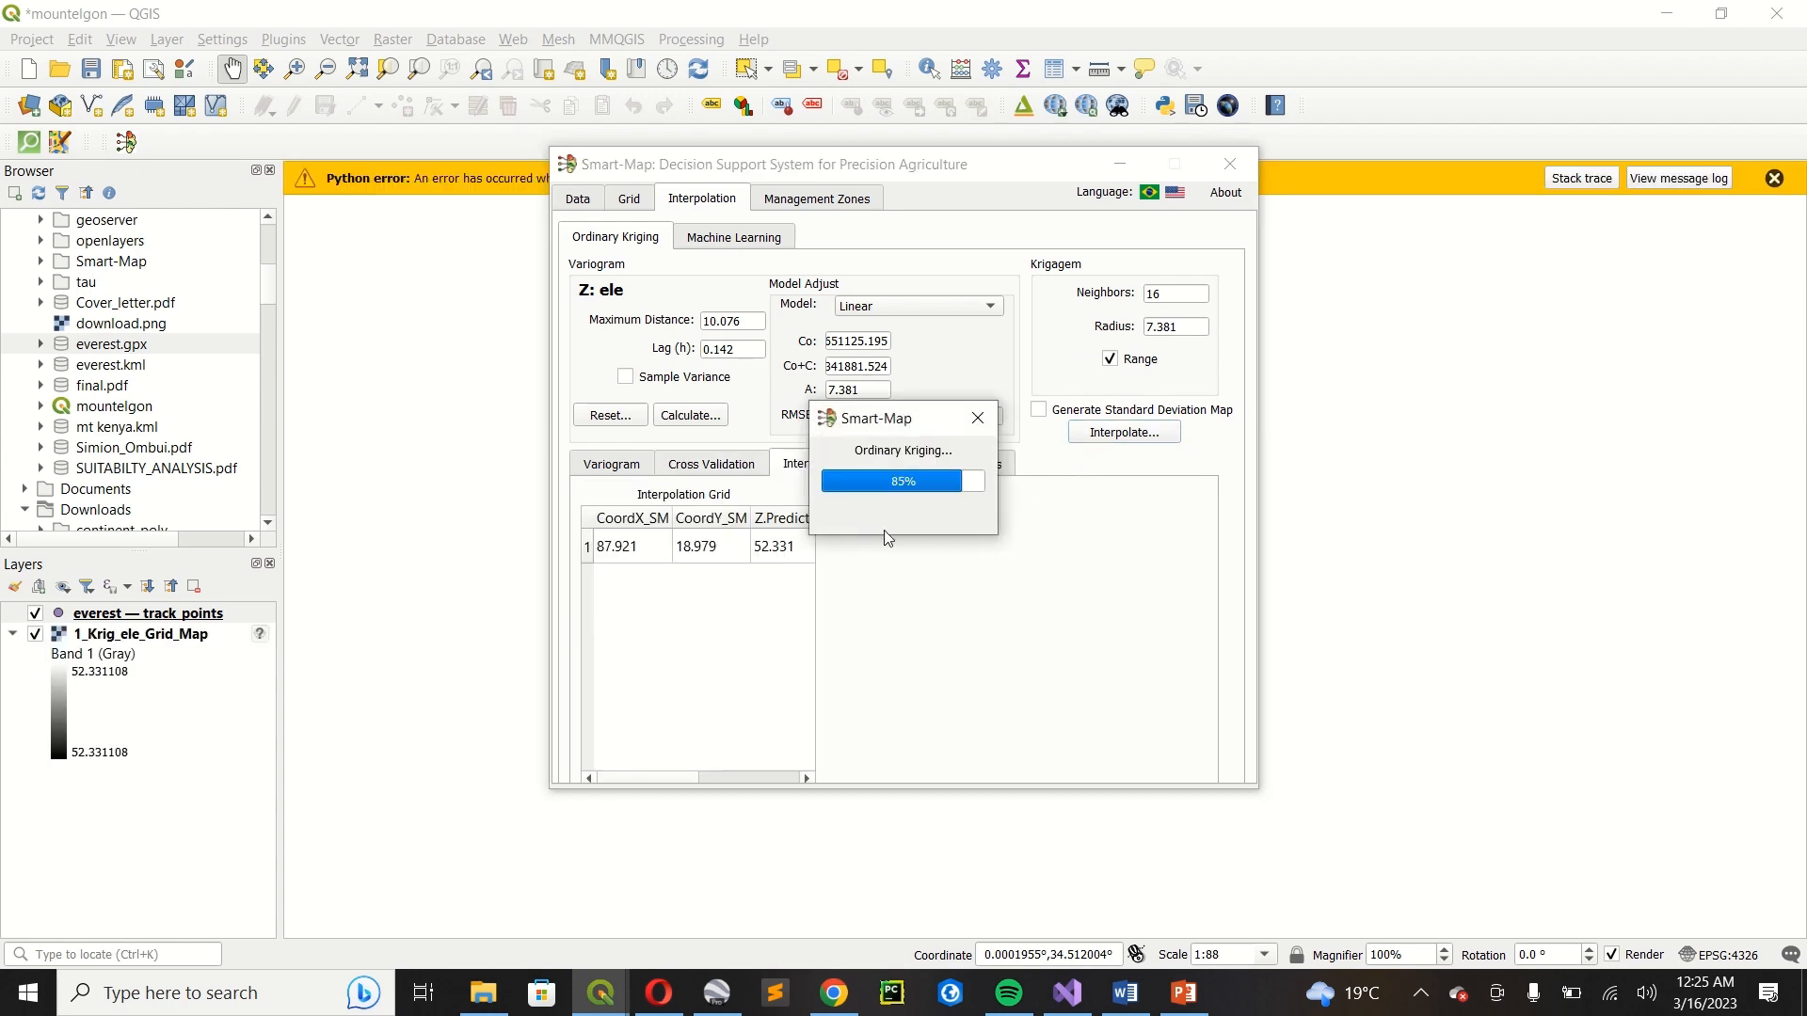